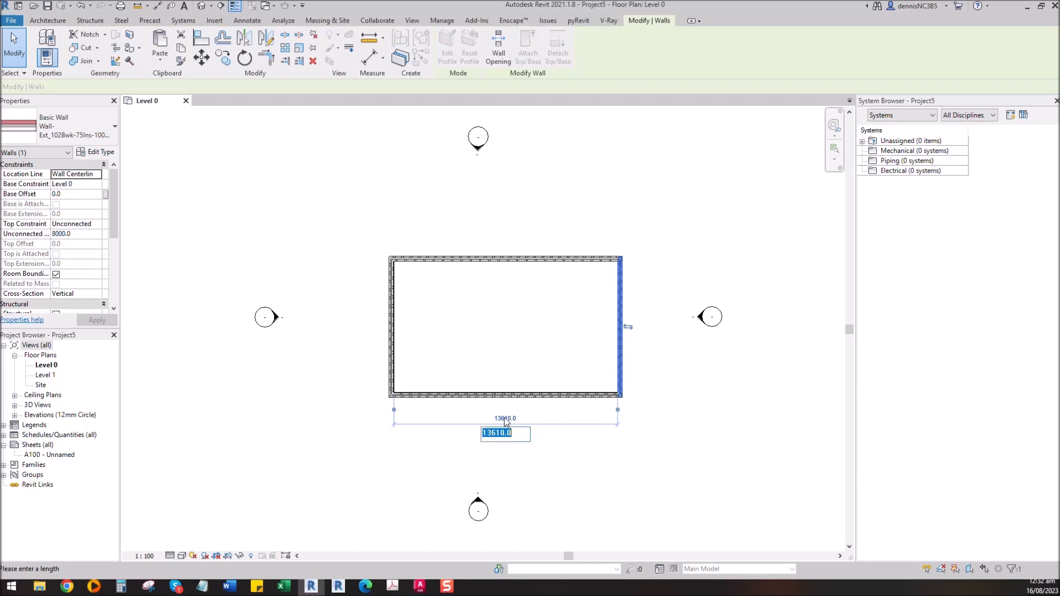
Step: Set the distance between the building's left and right walls to 12000 mm
key(Return)
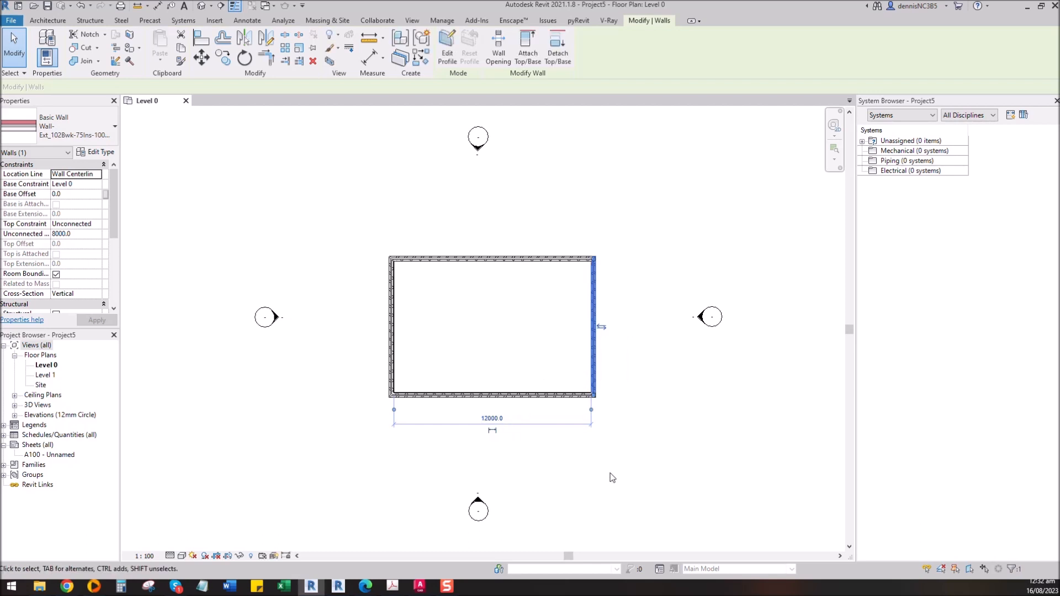
scroll(509, 243, down, 1)
key(Escape)
middle_drag(471, 456, 501, 419)
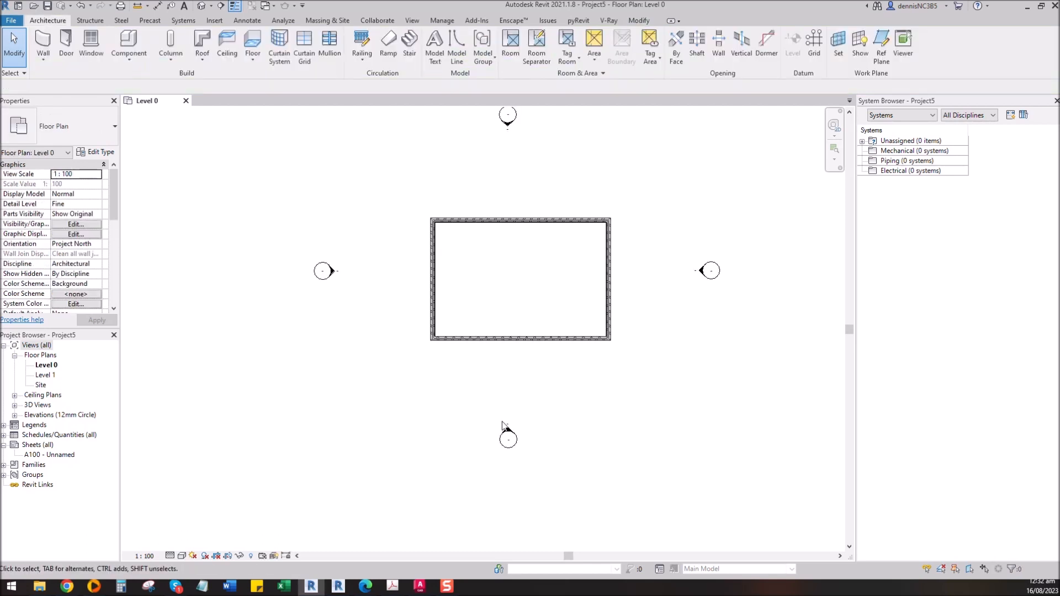
Step: Open the South elevation and constrain the tops of all four walls up to Level 1
double_click(508, 426)
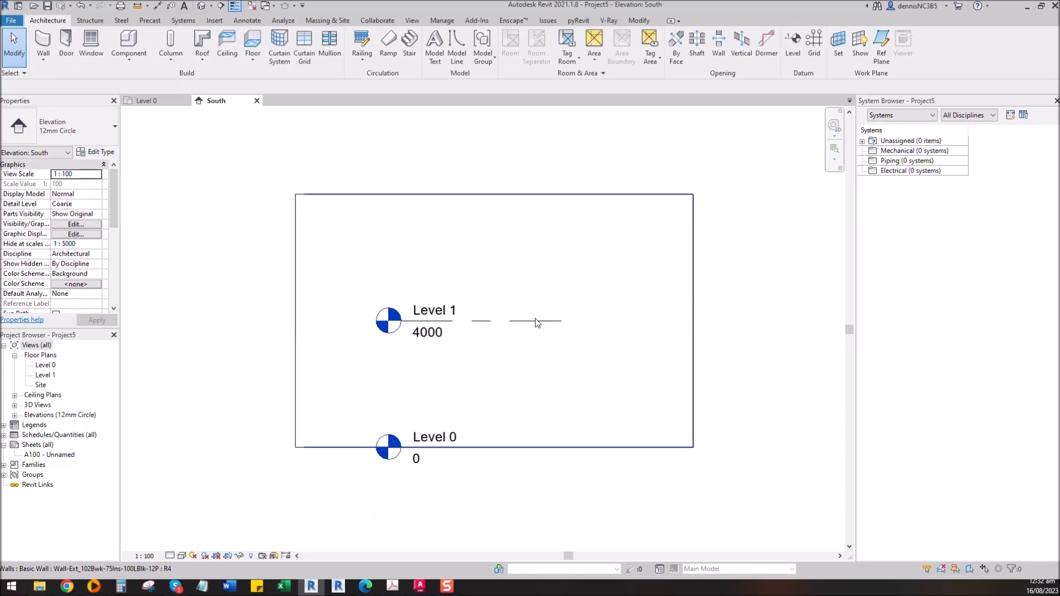
drag(743, 250, 223, 150)
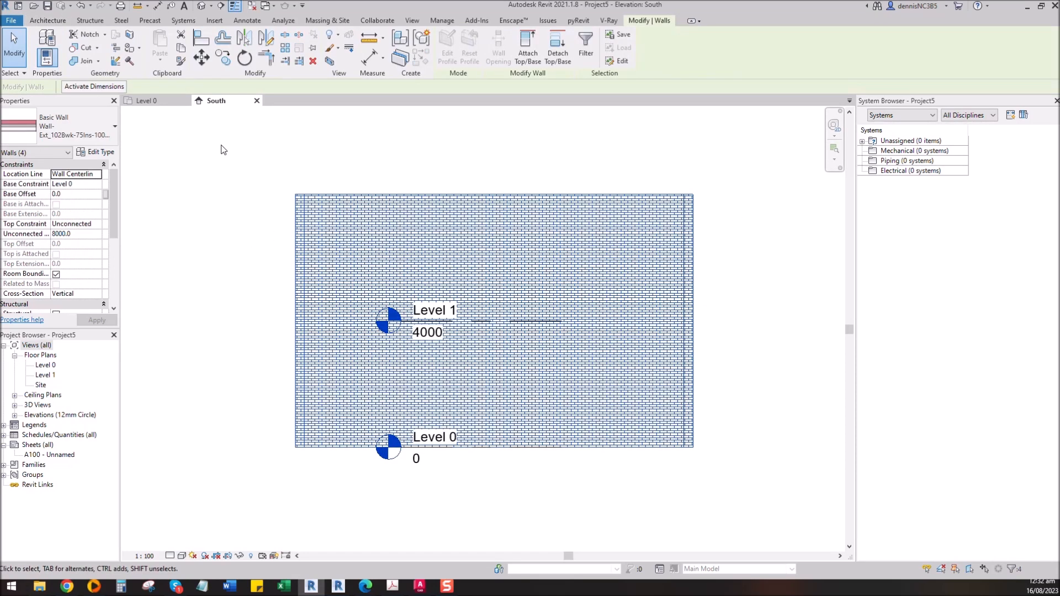
click(97, 225)
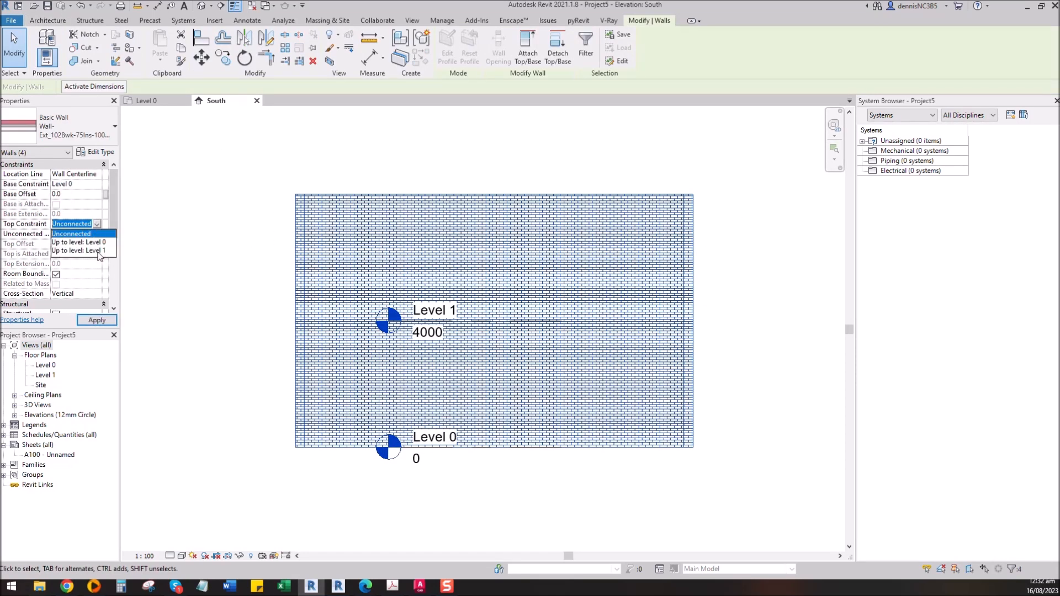
click(98, 249)
click(236, 196)
Step: Move the level heads beyond the wall's left end and set Level 1's elevation to 3500
click(410, 322)
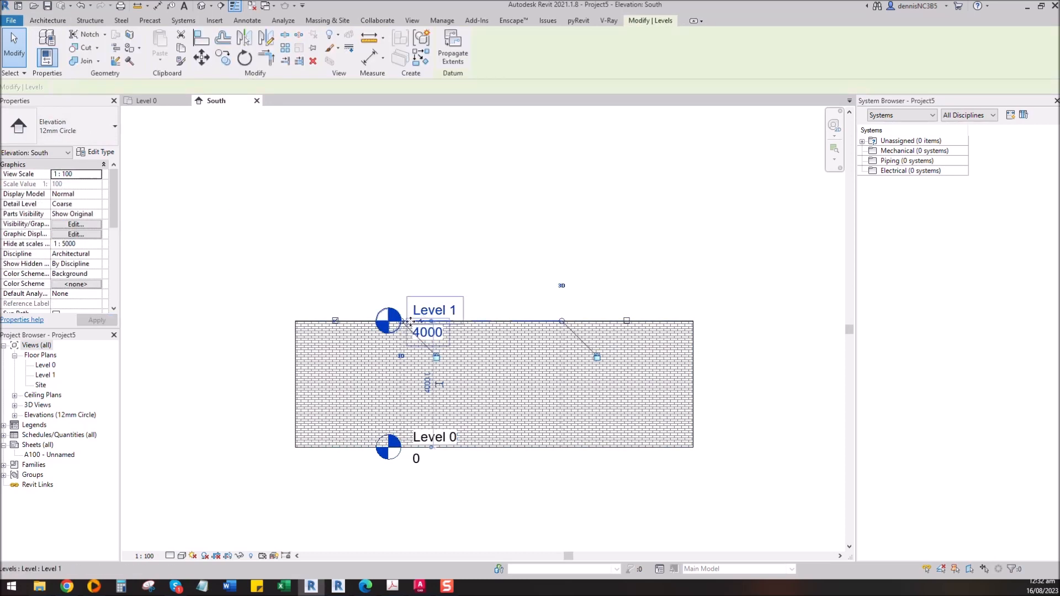
drag(410, 321, 236, 340)
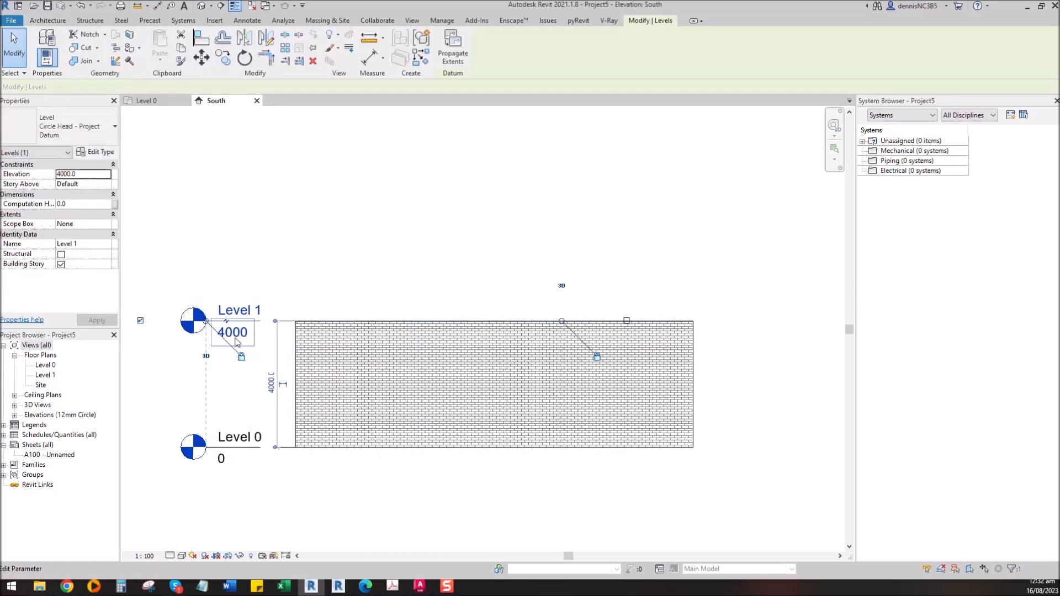
click(237, 339)
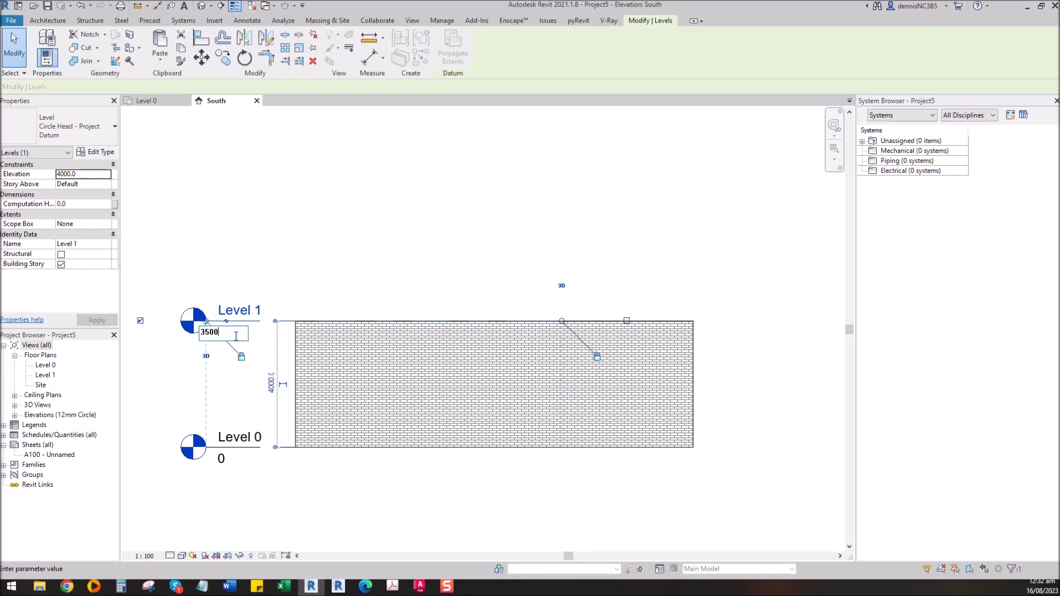
click(400, 240)
click(348, 292)
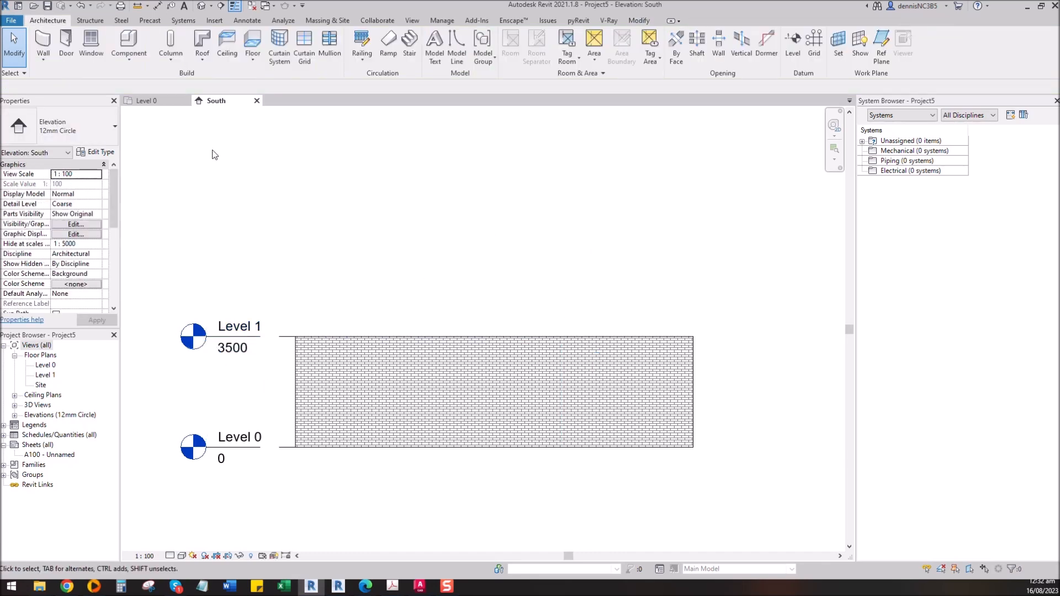
Step: Open the default 3D view, tile it with the South elevation and Level 0 plan, and fit the building in the tiled views
click(202, 5)
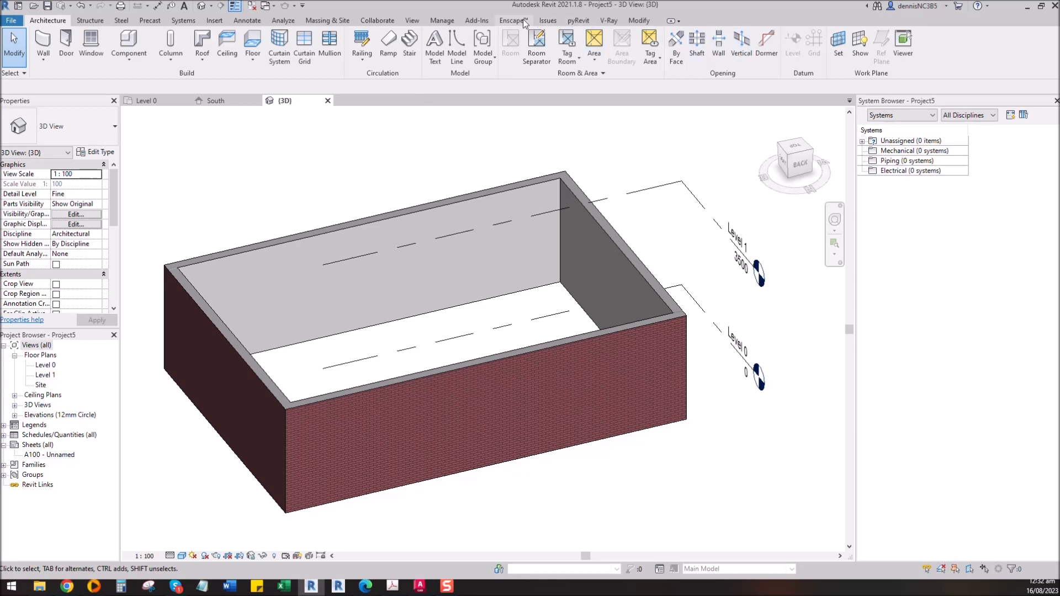
click(414, 22)
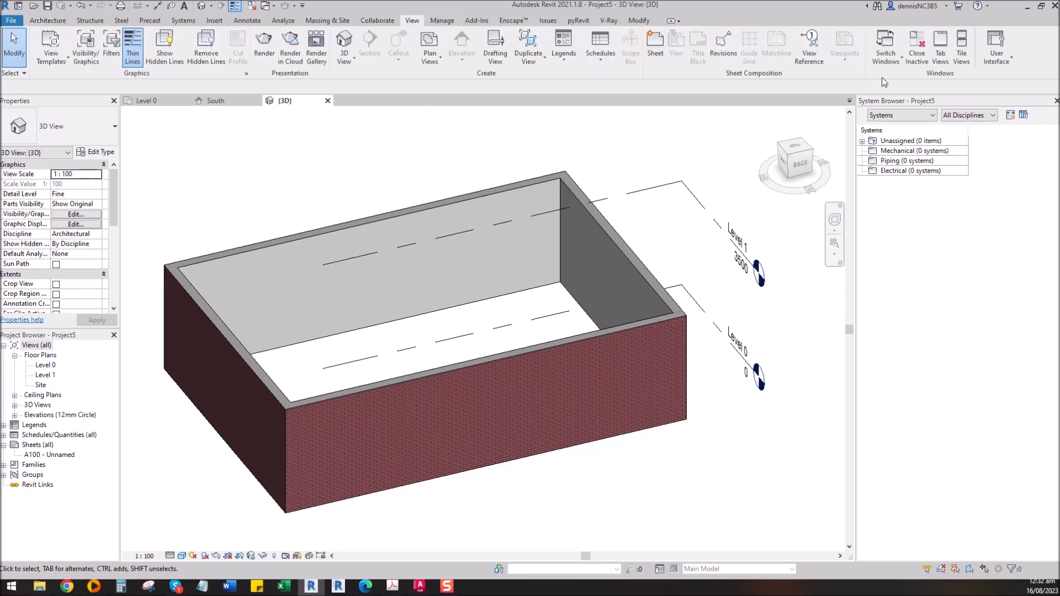
click(961, 57)
scroll(677, 217, down, 4)
scroll(670, 273, up, 3)
scroll(668, 265, down, 2)
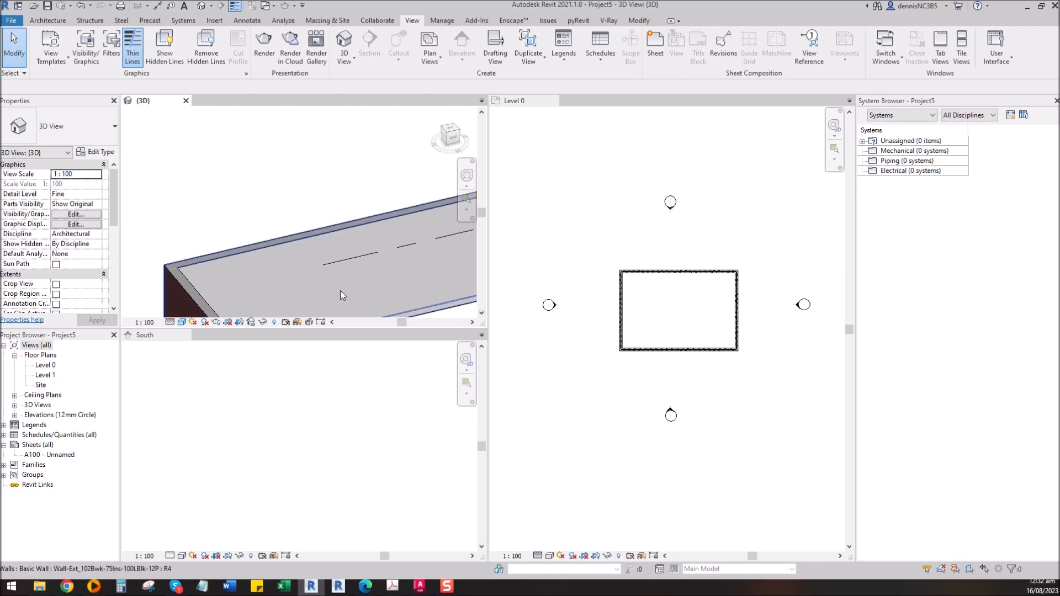
drag(488, 293, 464, 293)
scroll(298, 204, down, 3)
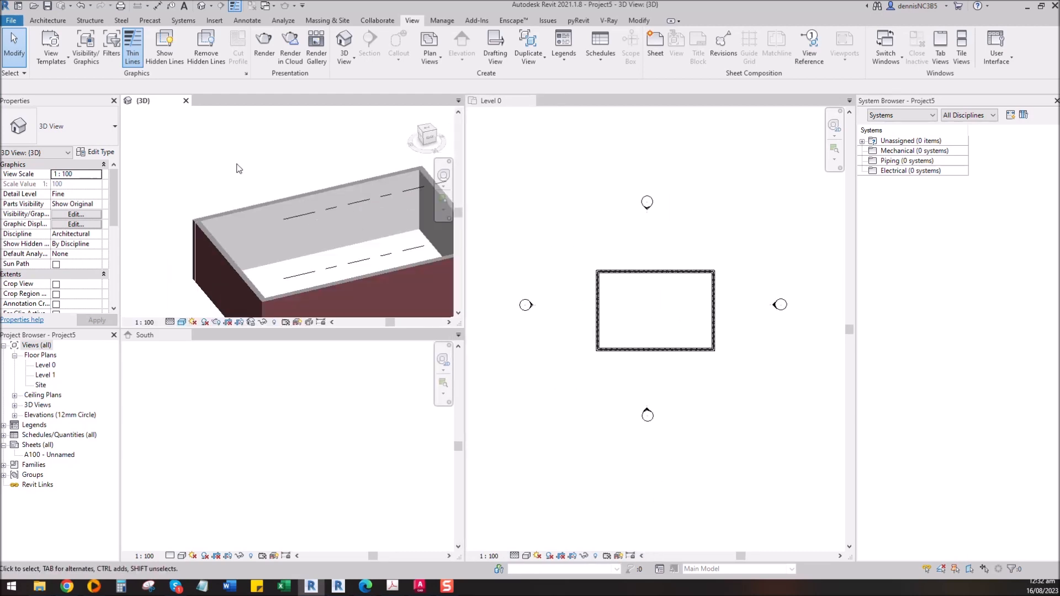
scroll(300, 215, up, 2)
click(297, 395)
scroll(298, 400, down, 5)
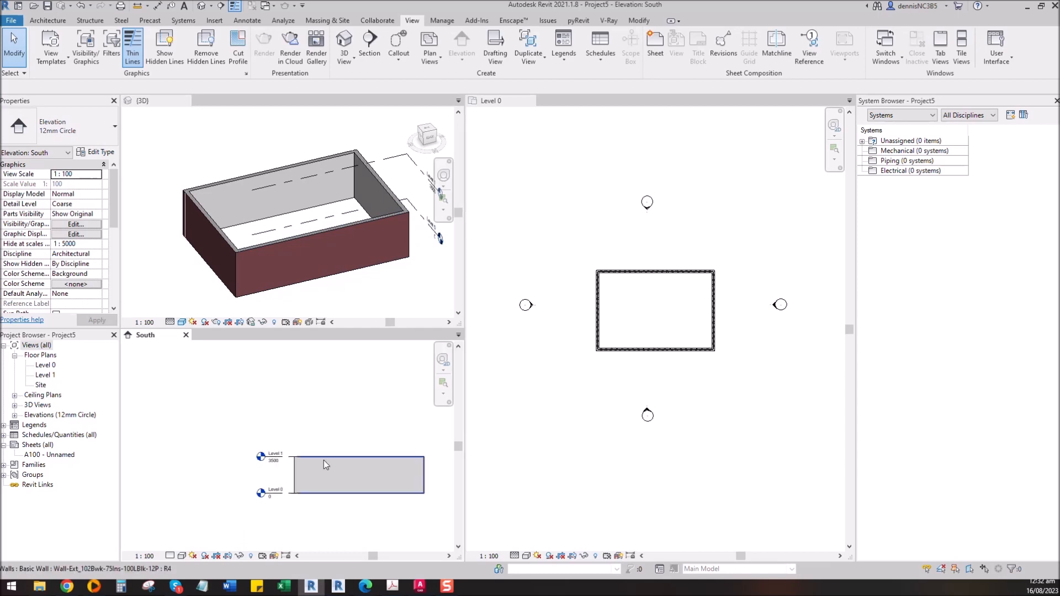
middle_drag(343, 476, 278, 455)
scroll(293, 456, up, 1)
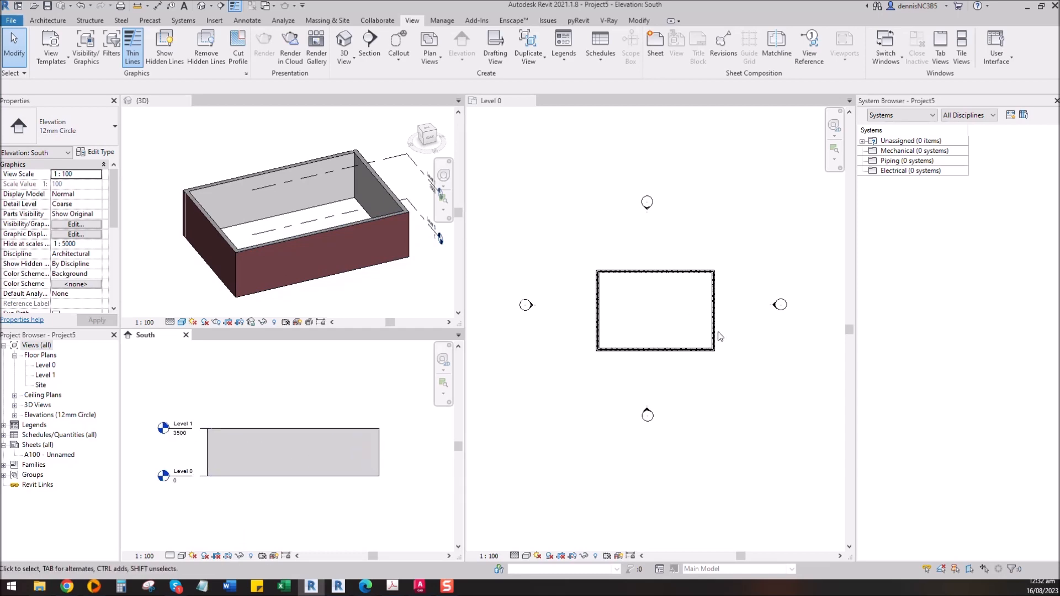
Step: Open the East elevation and draw a vertical detail line about 3800 mm high from near the middle of the wall's top edge
click(655, 301)
scroll(646, 309, up, 2)
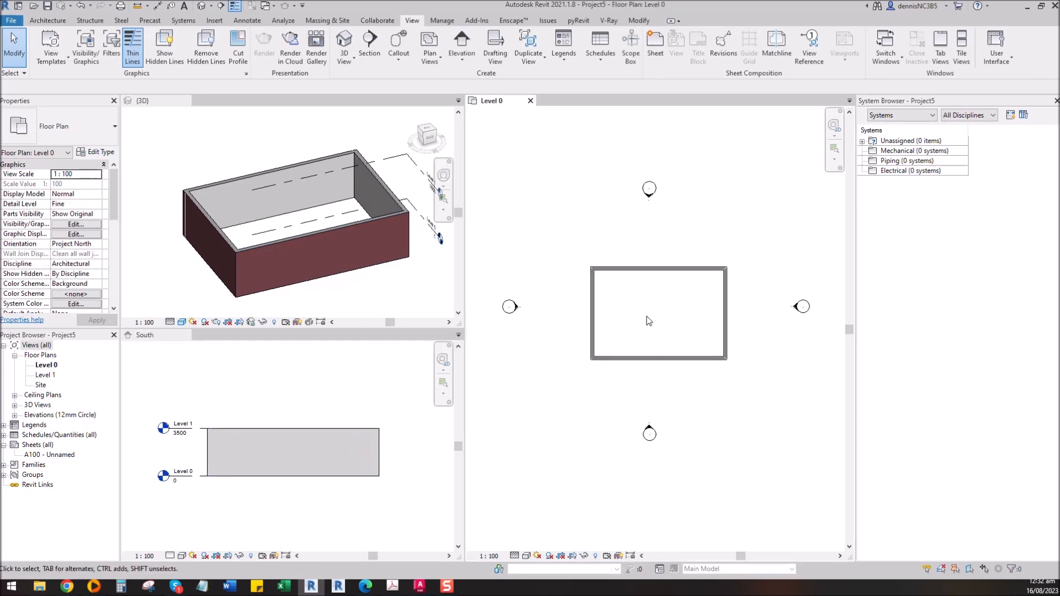
double_click(799, 306)
scroll(734, 319, down, 2)
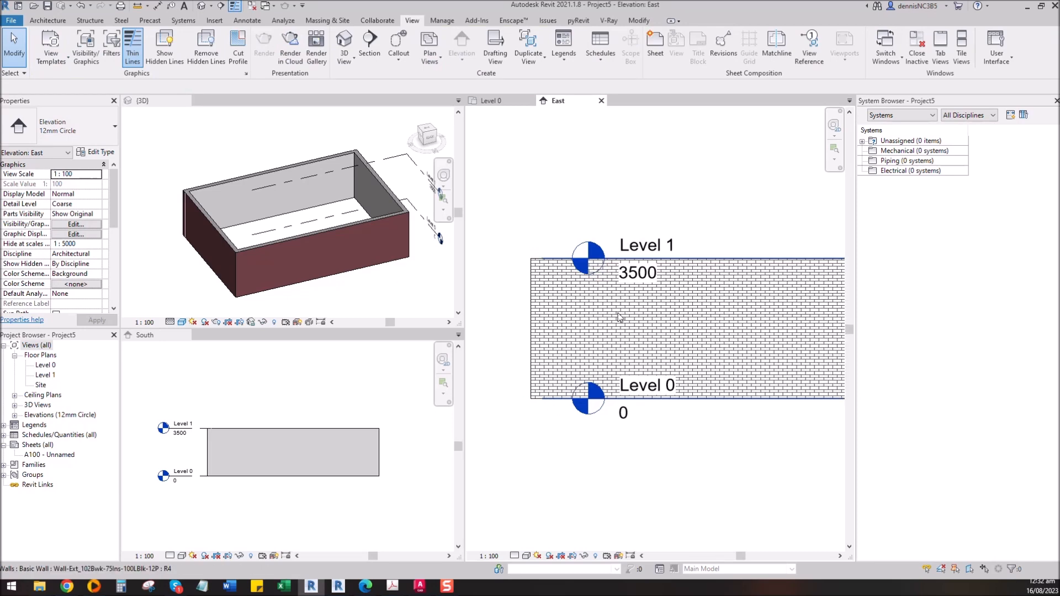
key(d)
key(l)
click(670, 272)
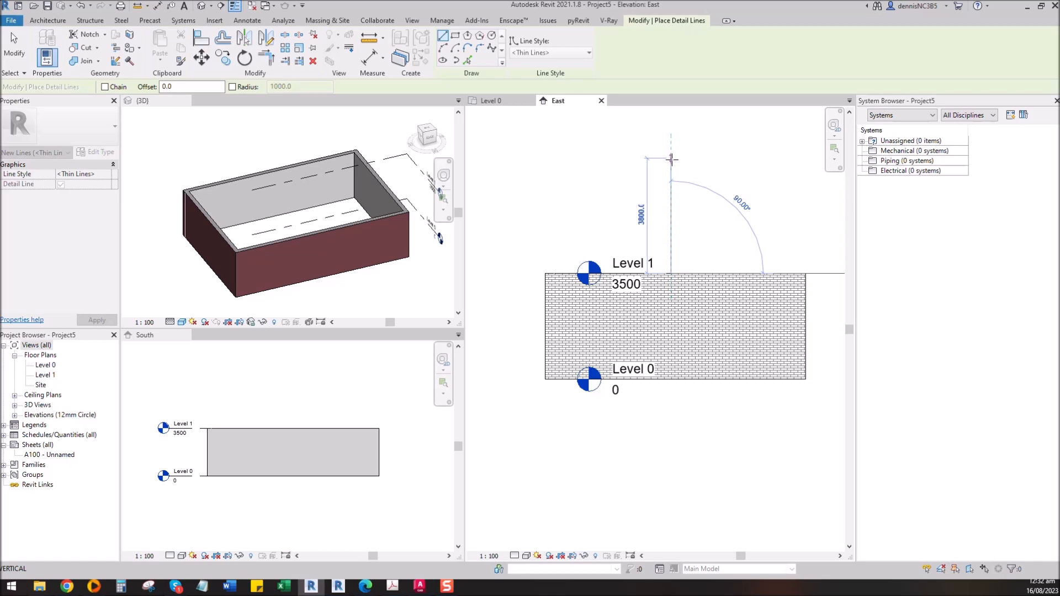
click(672, 160)
key(Escape)
key(Escape)
scroll(643, 217, up, 2)
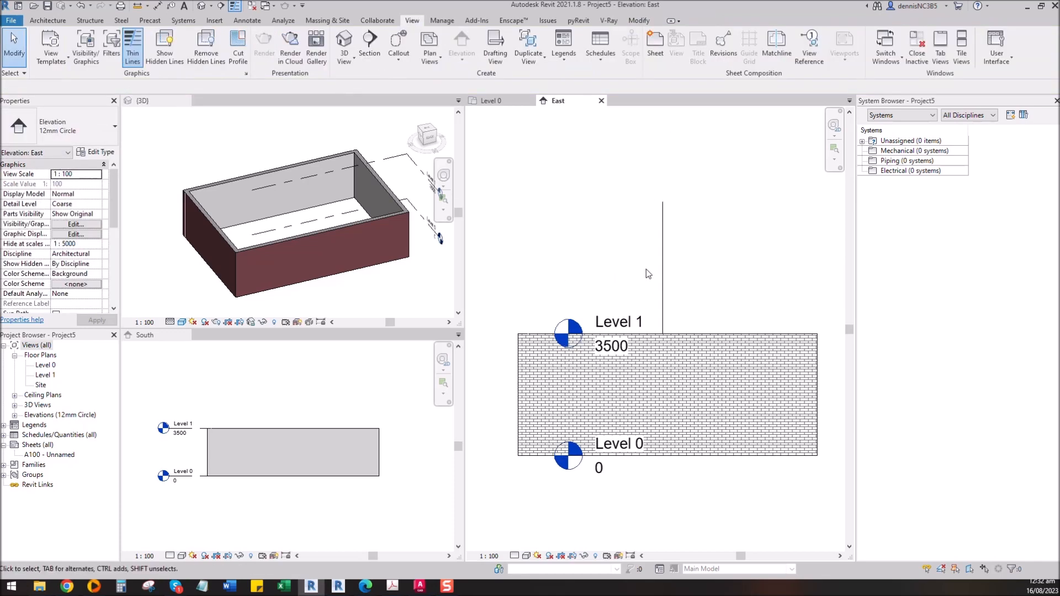
Step: Create an in-place model component in the Roofs family category
click(55, 22)
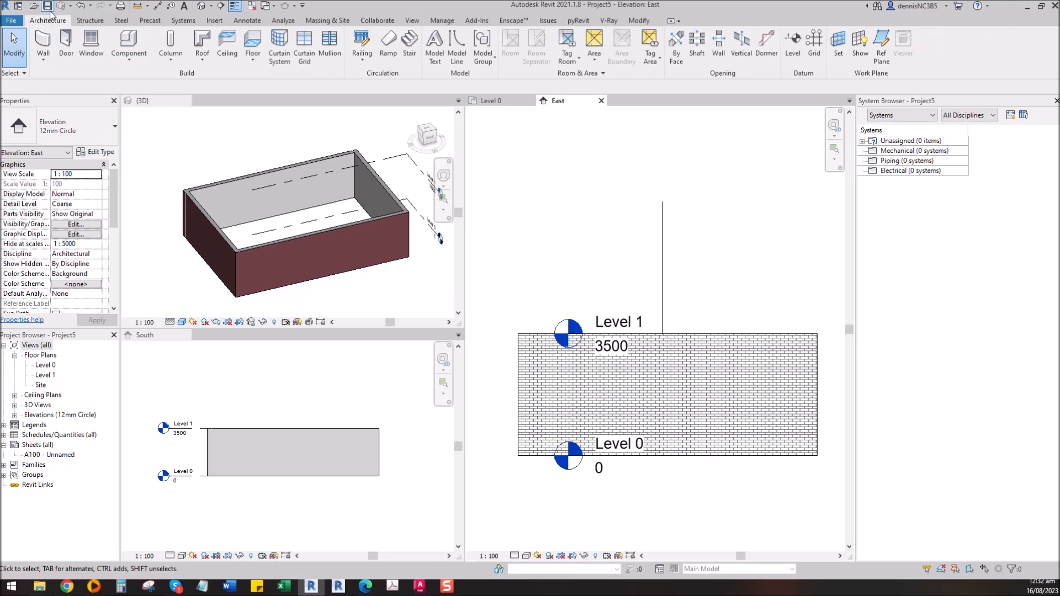
click(130, 65)
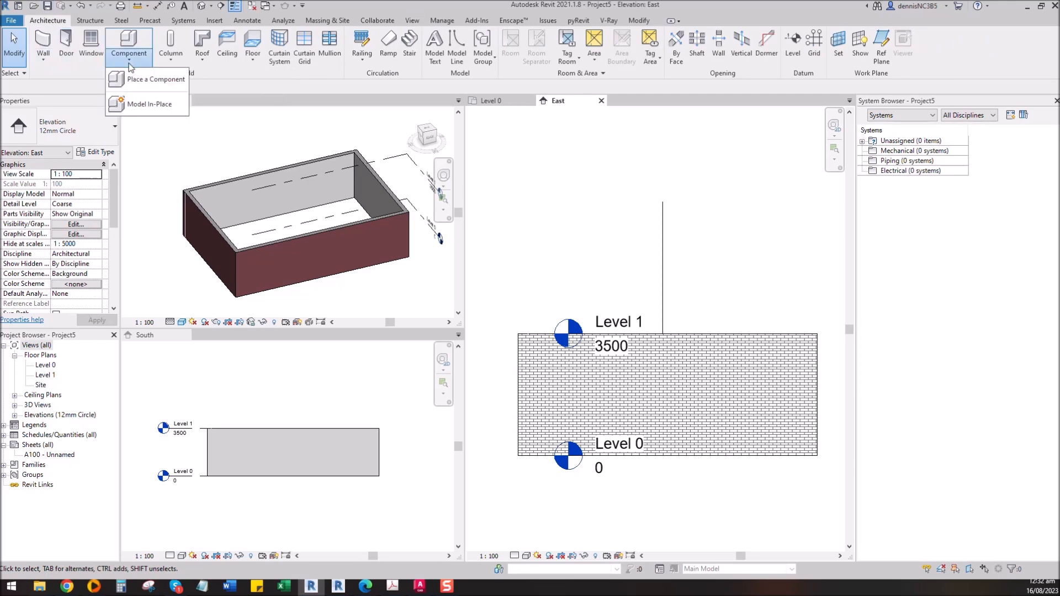
click(145, 104)
drag(589, 222, 589, 259)
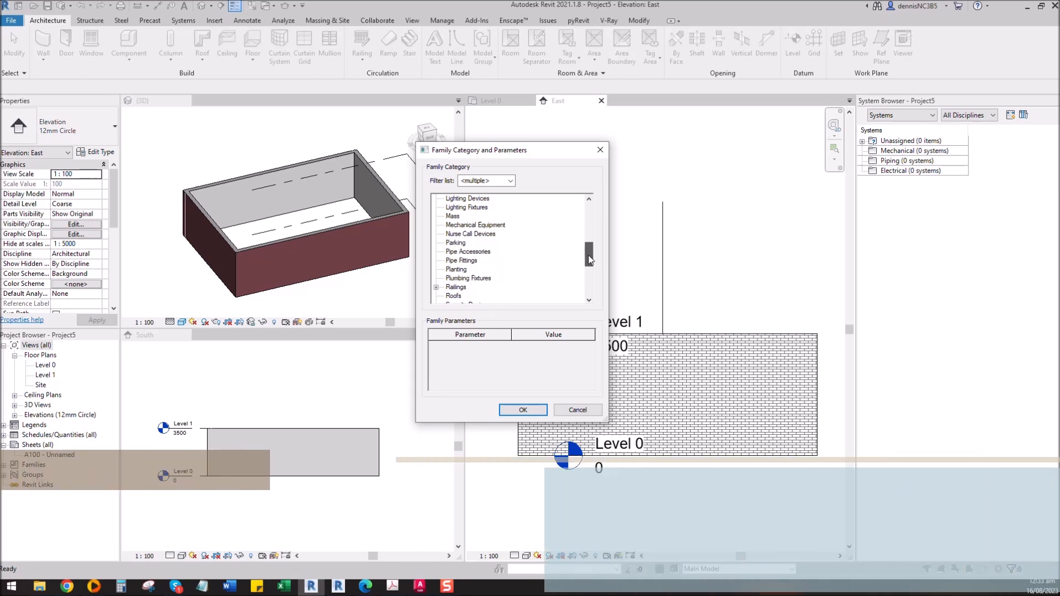
click(454, 287)
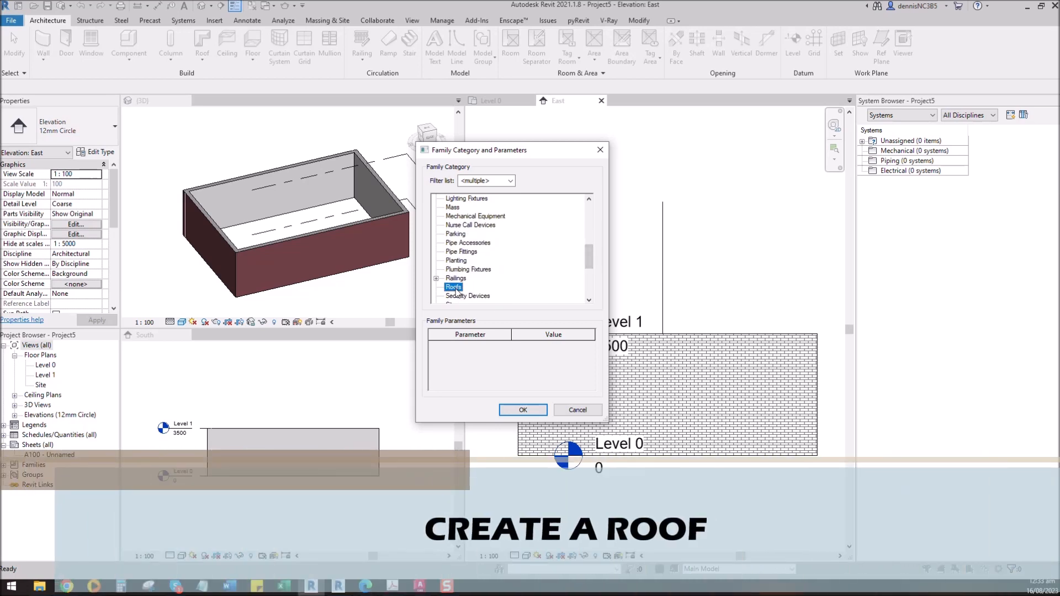
click(523, 410)
click(690, 428)
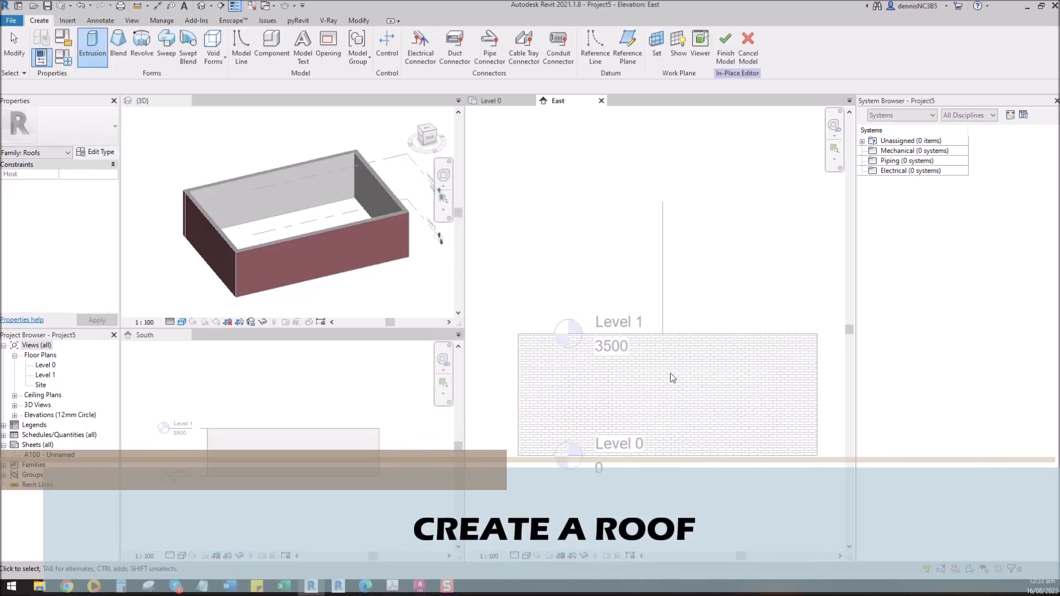
Step: Start an extrusion and pick the east wall's face as its work plane
click(92, 47)
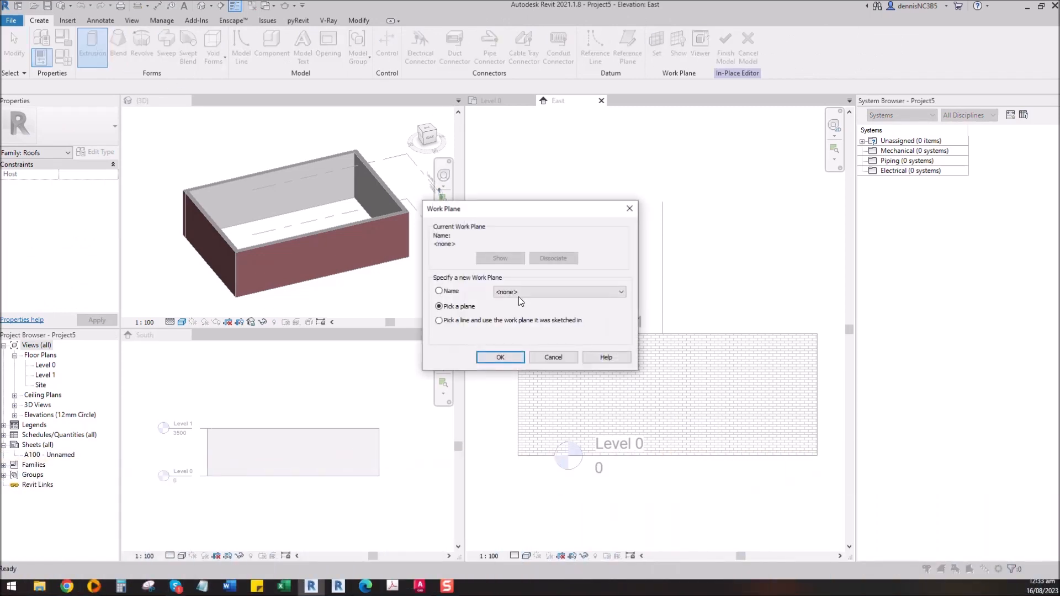
click(508, 358)
click(652, 414)
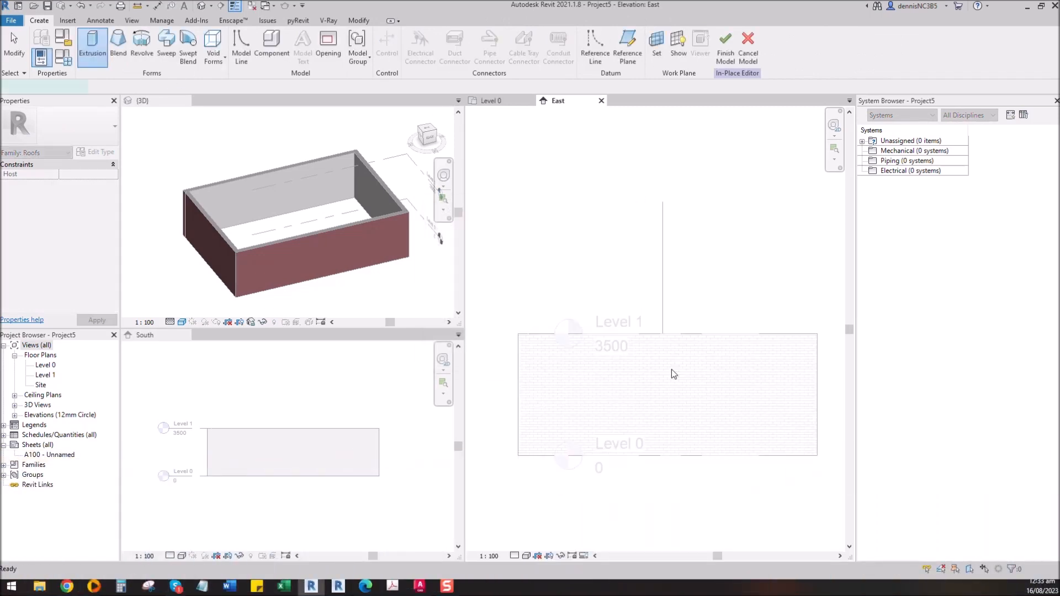
Step: Sketch an upward-bulging arc of about 5570 mm radius from the wall's top-left corner to the vertical guide line's upper part
click(401, 48)
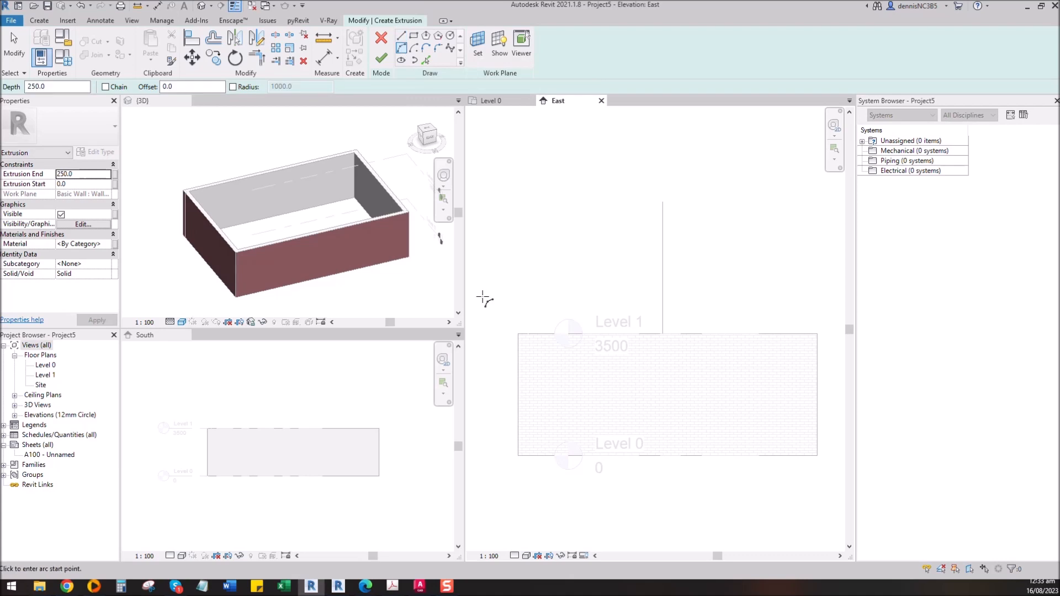
click(519, 334)
scroll(646, 259, up, 2)
click(675, 191)
scroll(626, 212, down, 1)
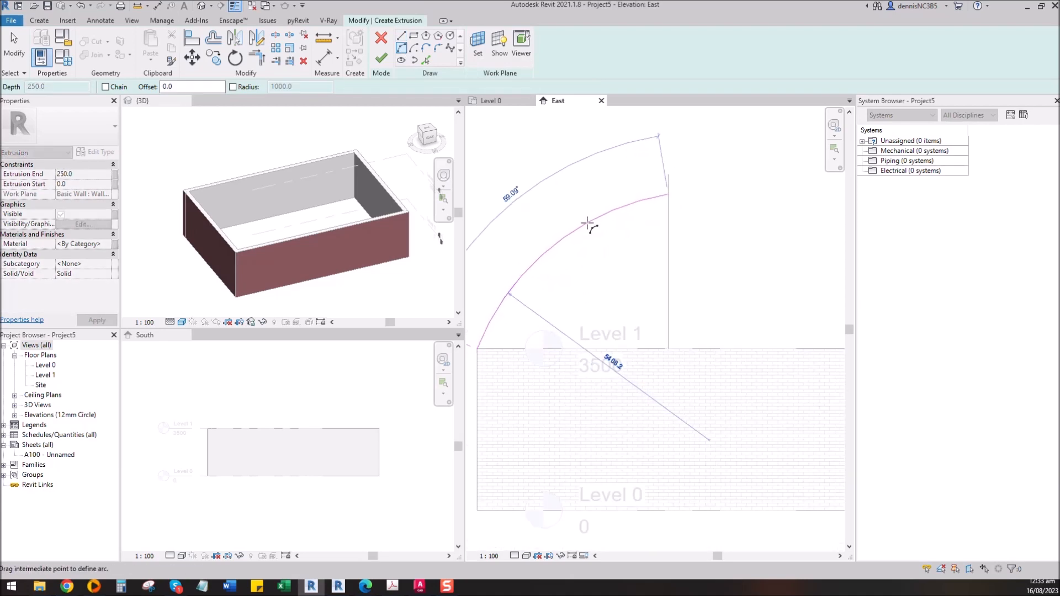
click(588, 223)
Step: Sketch an eave arc of about 2490 mm radius from the wall's top-left corner outward and down past the wall
scroll(709, 257, down, 2)
scroll(587, 304, up, 2)
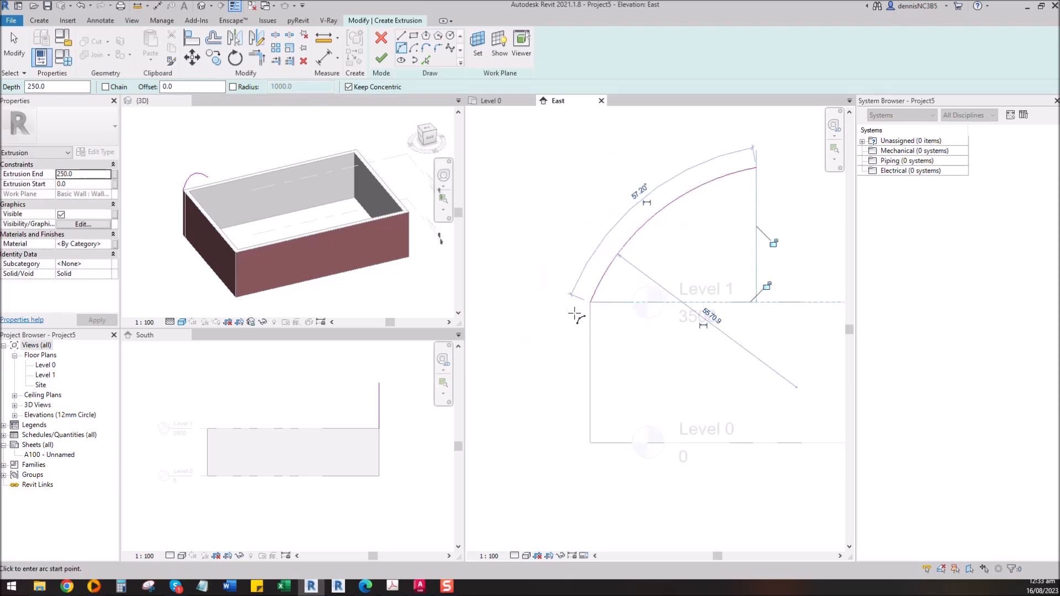
click(587, 302)
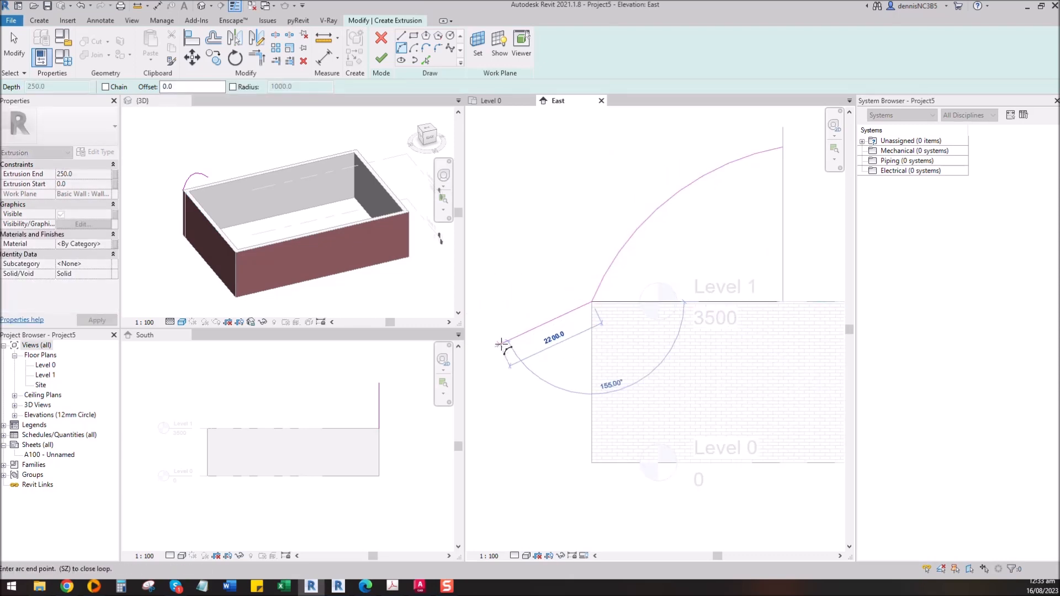
click(500, 345)
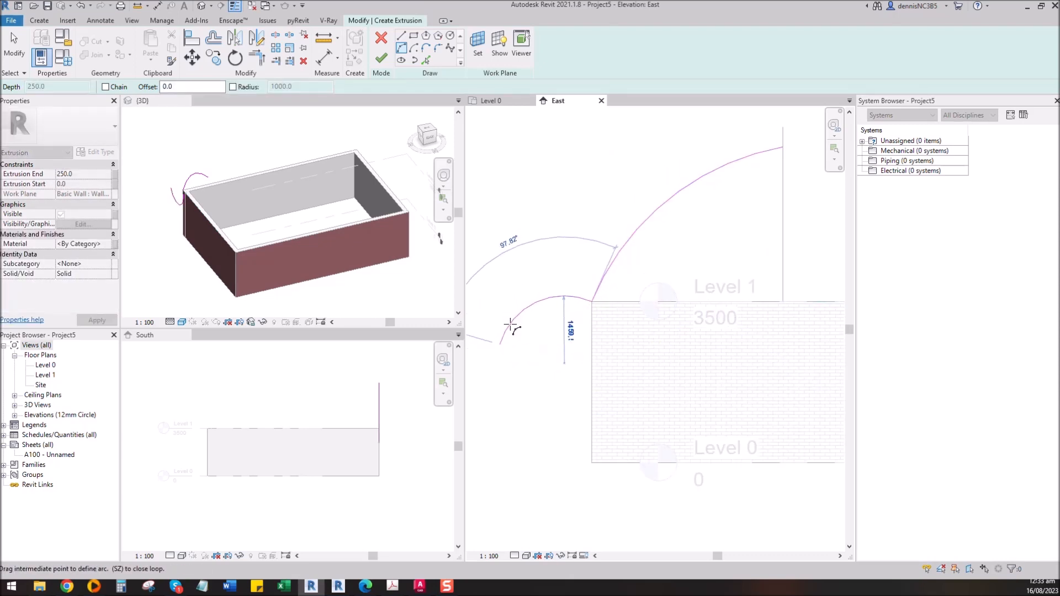
click(513, 334)
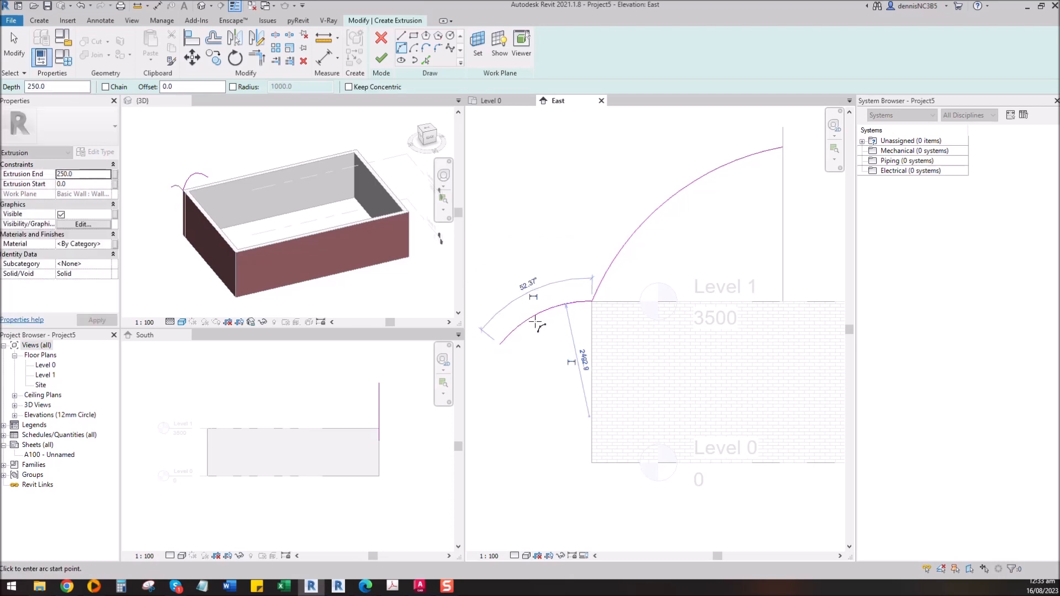
Step: Offset copies of both roof arcs outward by 300 mm using Pick Lines
scroll(531, 322, down, 2)
click(425, 60)
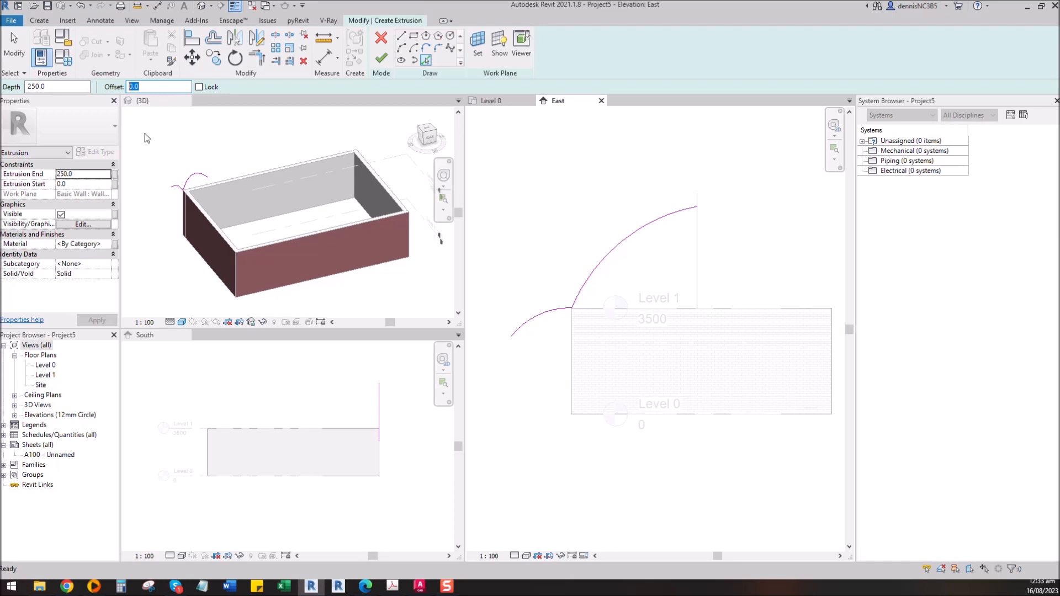
click(614, 245)
click(538, 314)
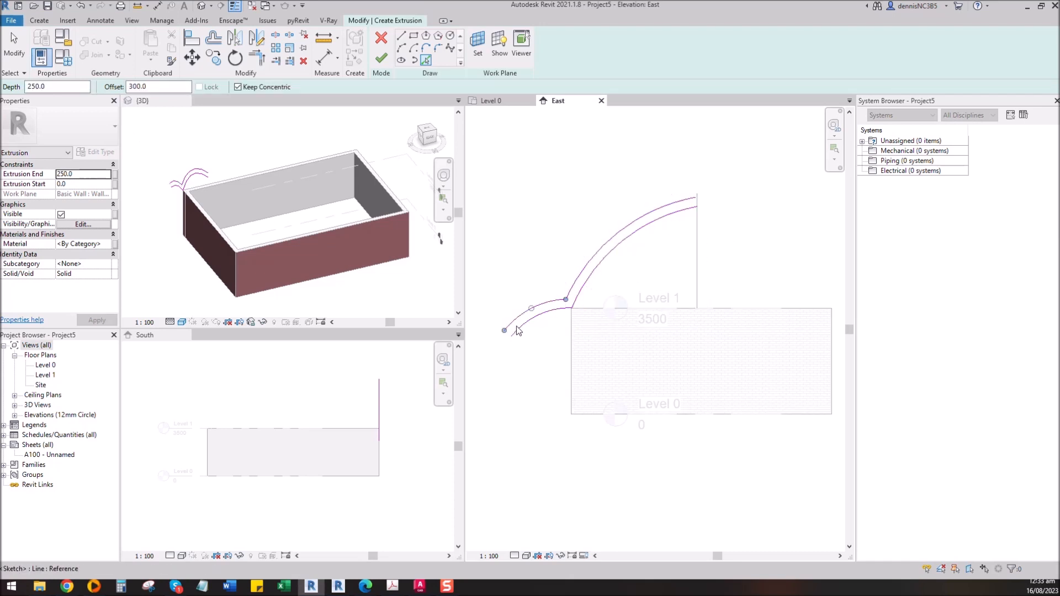
Step: Close the eave end of the roof profile with a short straight line joining the two arcs' lower ends
scroll(499, 335, up, 2)
click(401, 37)
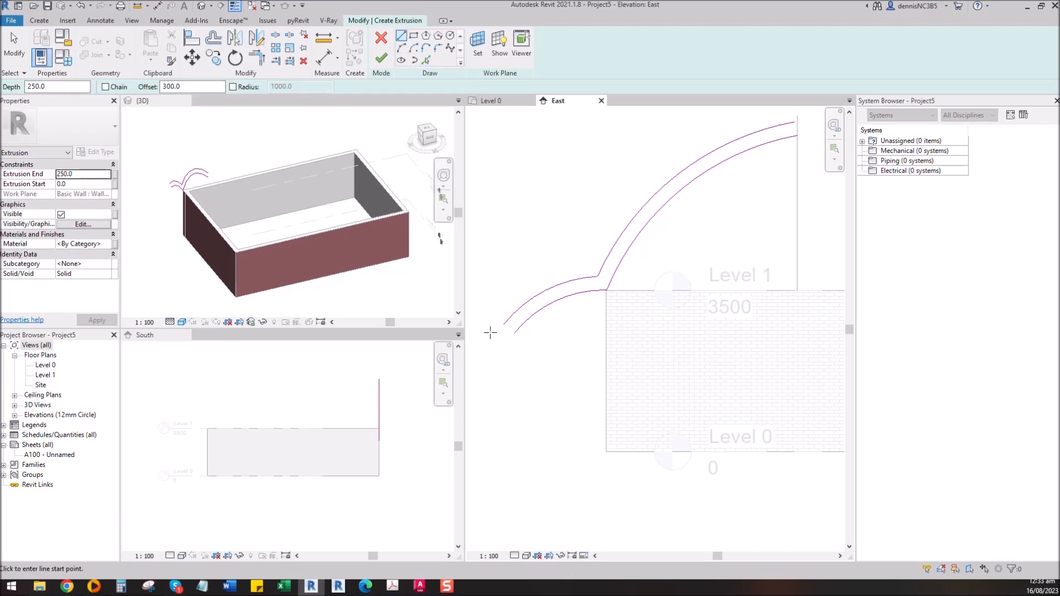
scroll(517, 357, up, 2)
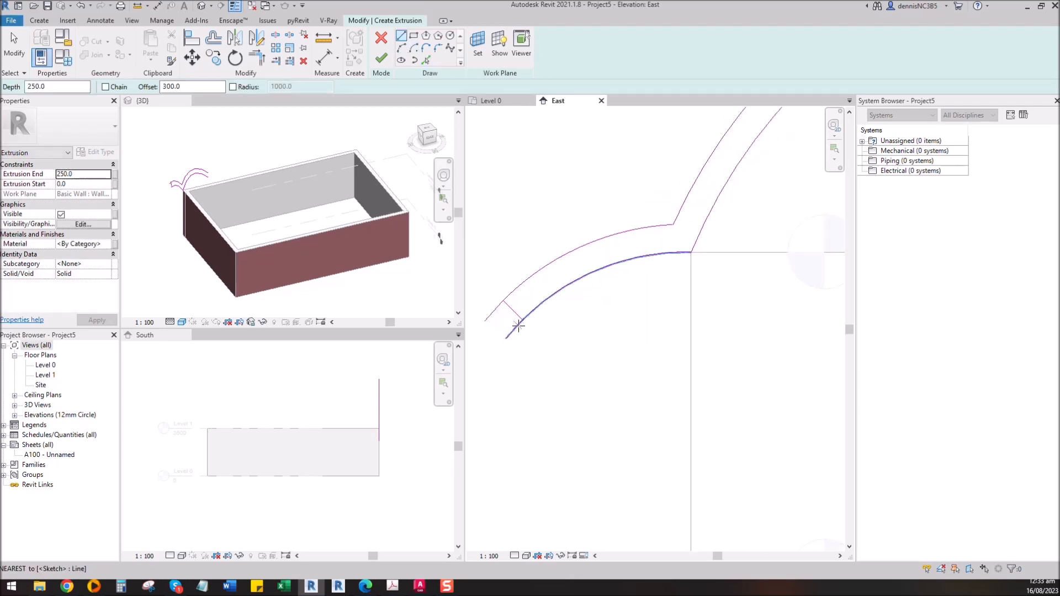
key(Escape)
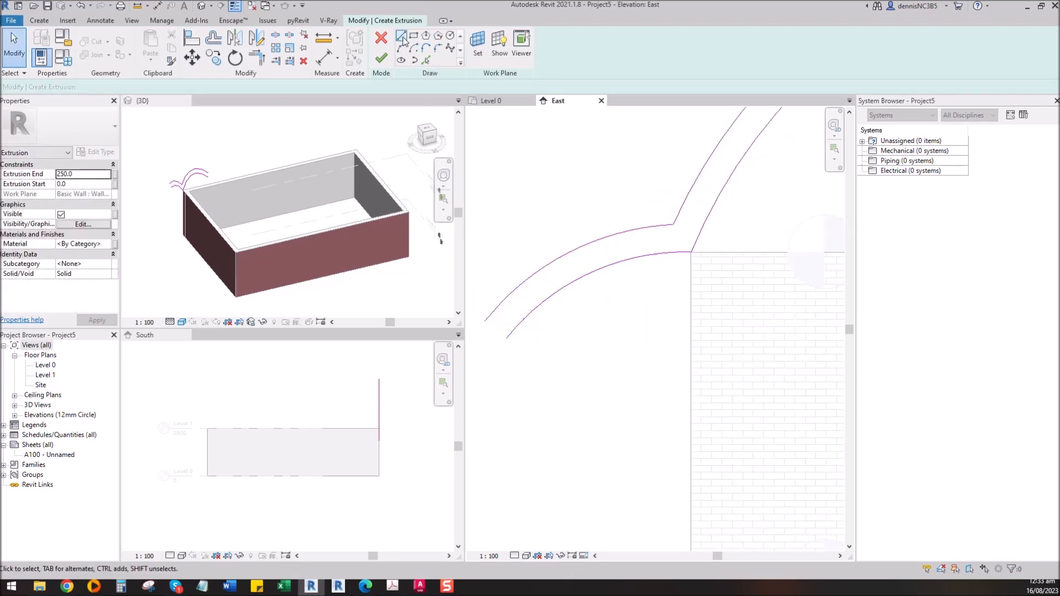
click(402, 38)
click(485, 320)
click(506, 340)
scroll(491, 371, down, 4)
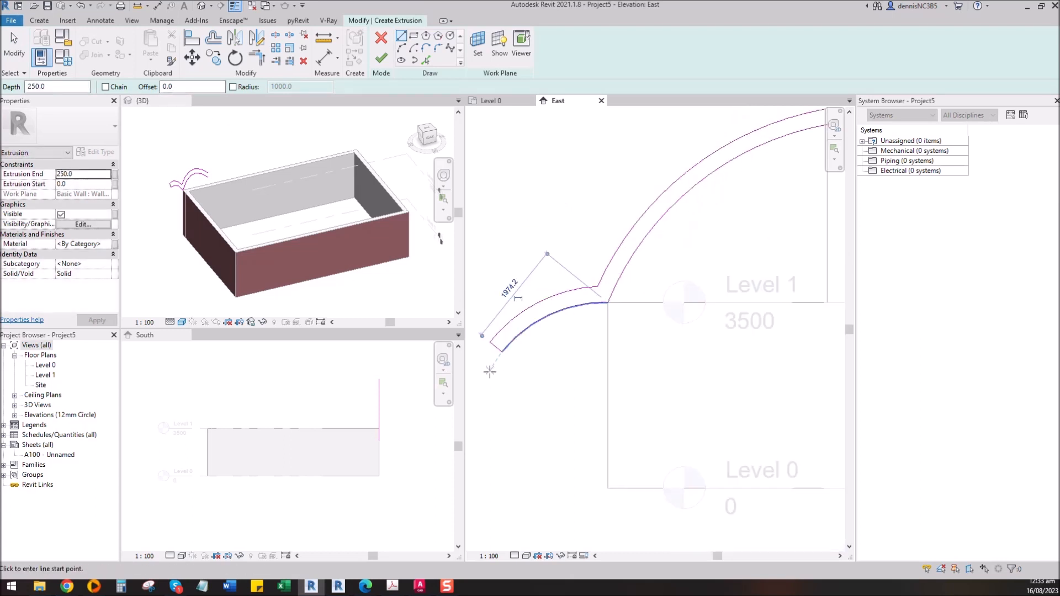
Step: Draw a vertical closing line between the two arcs' upper ends along the central guide line
scroll(724, 215, up, 4)
click(656, 198)
click(656, 235)
scroll(652, 243, up, 2)
key(Escape)
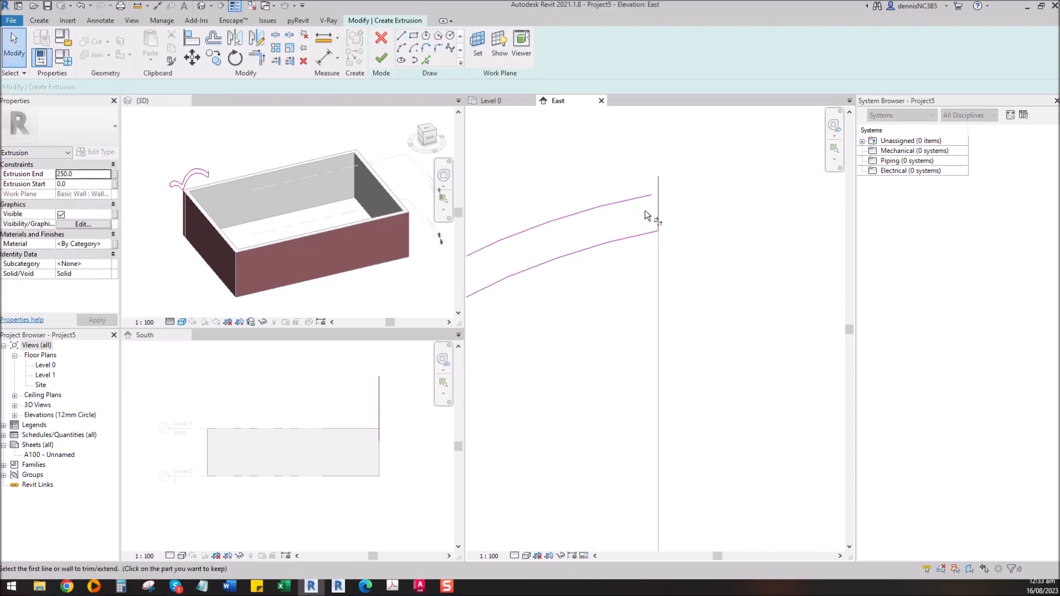
Step: Trim the outer roof arc and the vertical closing line to meet at a corner
key(t)
key(r)
scroll(688, 227, down, 2)
scroll(692, 230, down, 2)
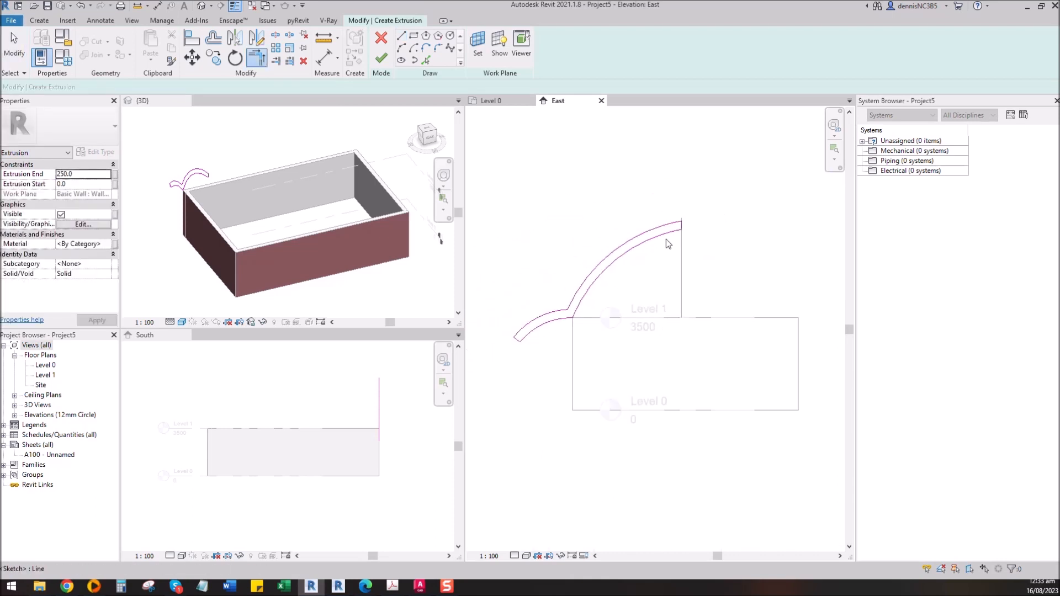
key(Escape)
Step: Mirror the half roof profile about the central vertical line
drag(570, 333, 513, 306)
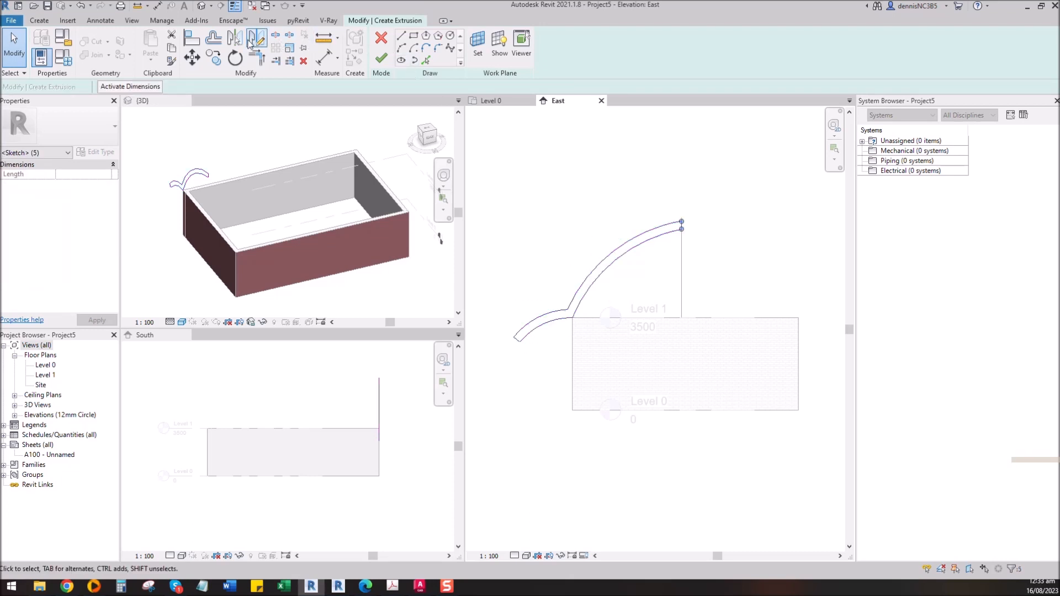
click(238, 40)
scroll(677, 226, up, 4)
click(685, 224)
key(Escape)
Step: Delete the vertical closing line at the ridge between the two mirrored profile halves
scroll(687, 228, up, 2)
click(684, 224)
key(Delete)
scroll(656, 218, down, 4)
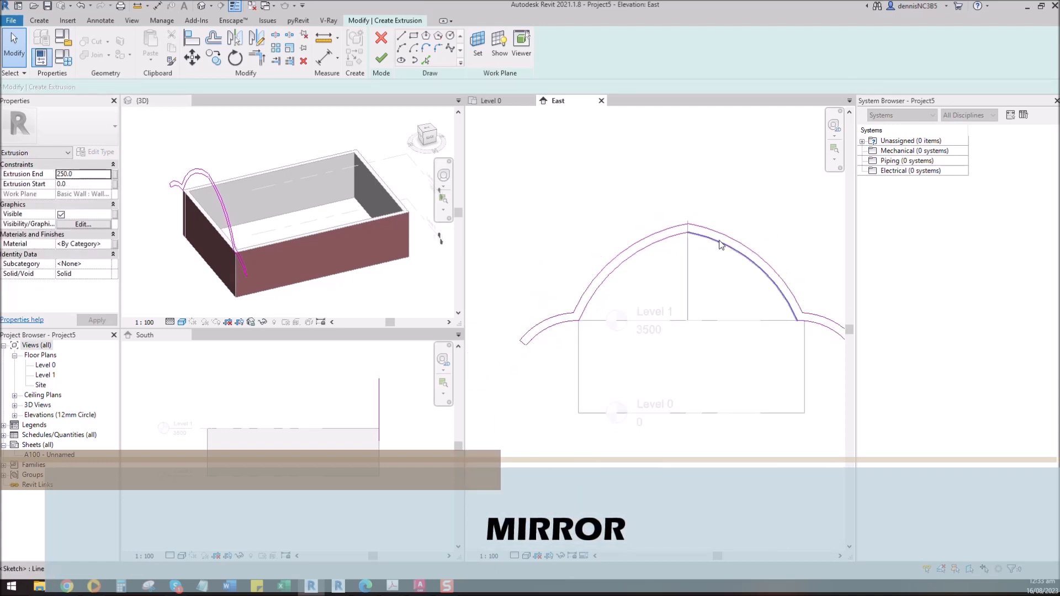
Step: Set the roof's extrusion end to 16000 mm
click(91, 173)
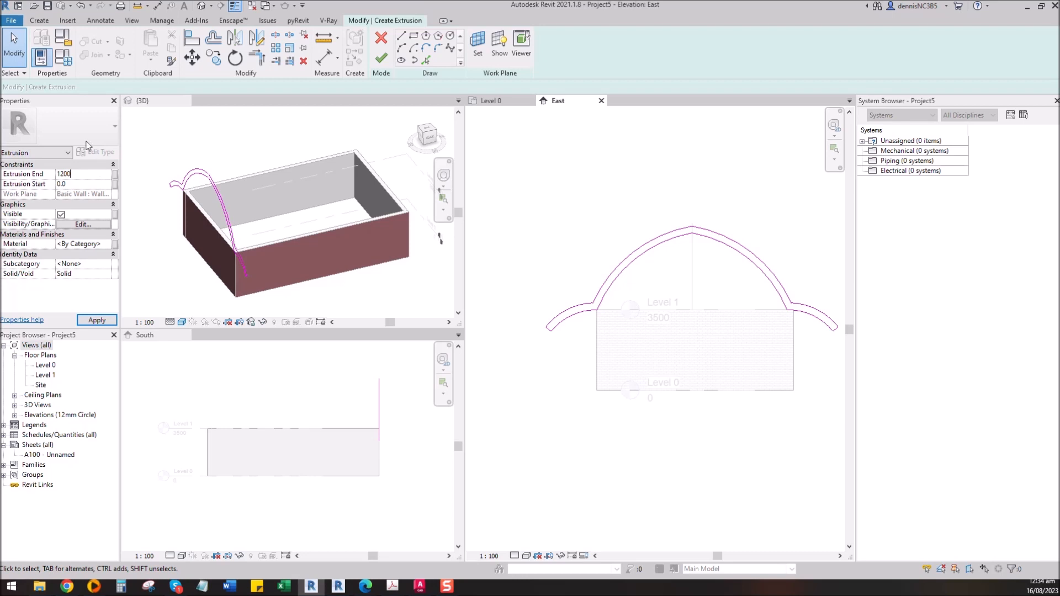
key(Return)
click(89, 174)
text(16000)
key(Return)
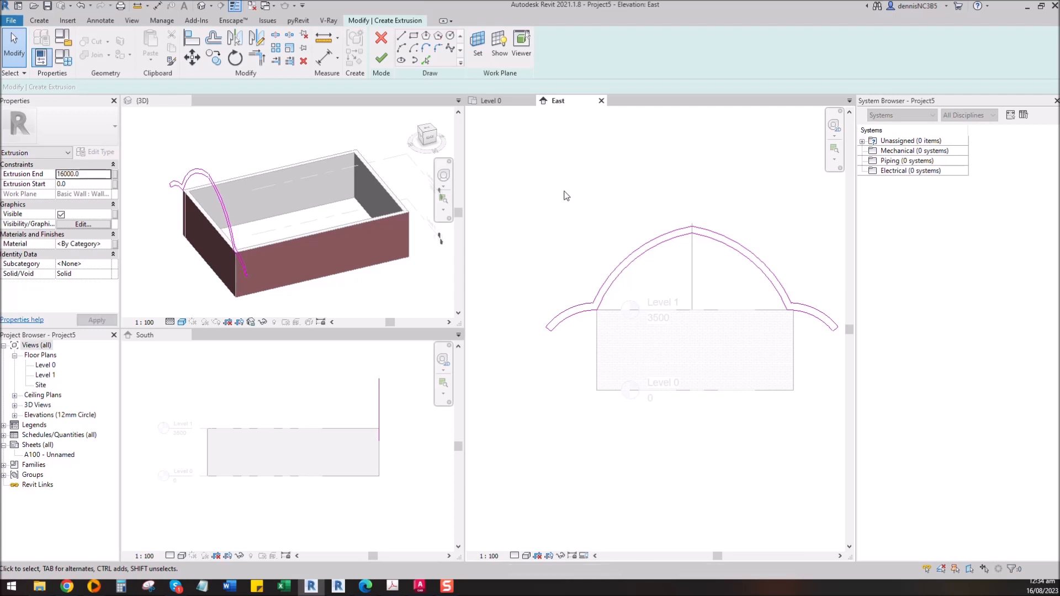
Step: Finish the extrusion sketch and complete the in-place roof model
click(381, 58)
scroll(670, 197, down, 3)
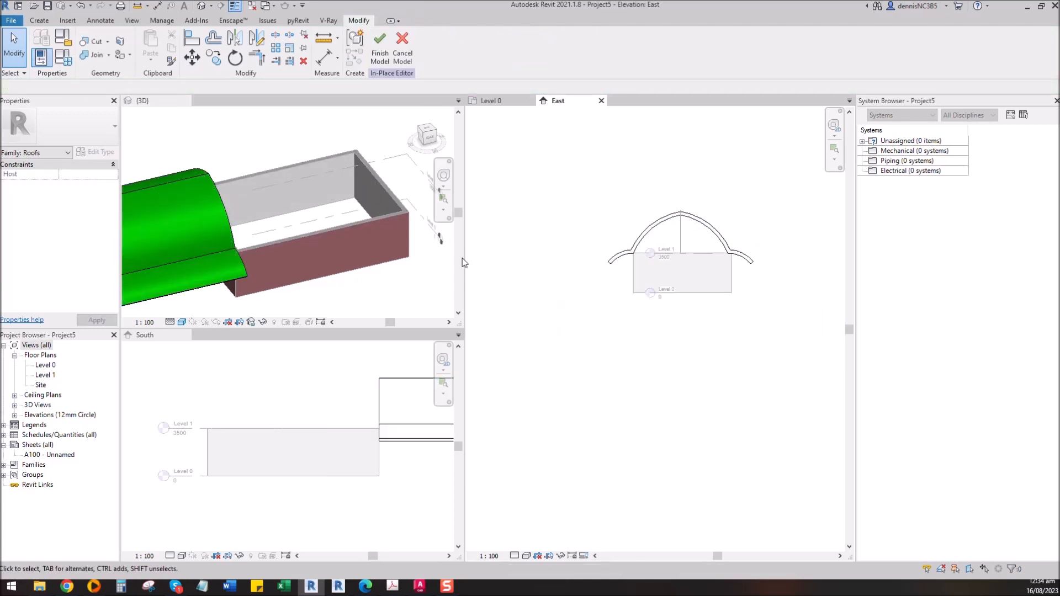
click(380, 49)
scroll(268, 262, down, 3)
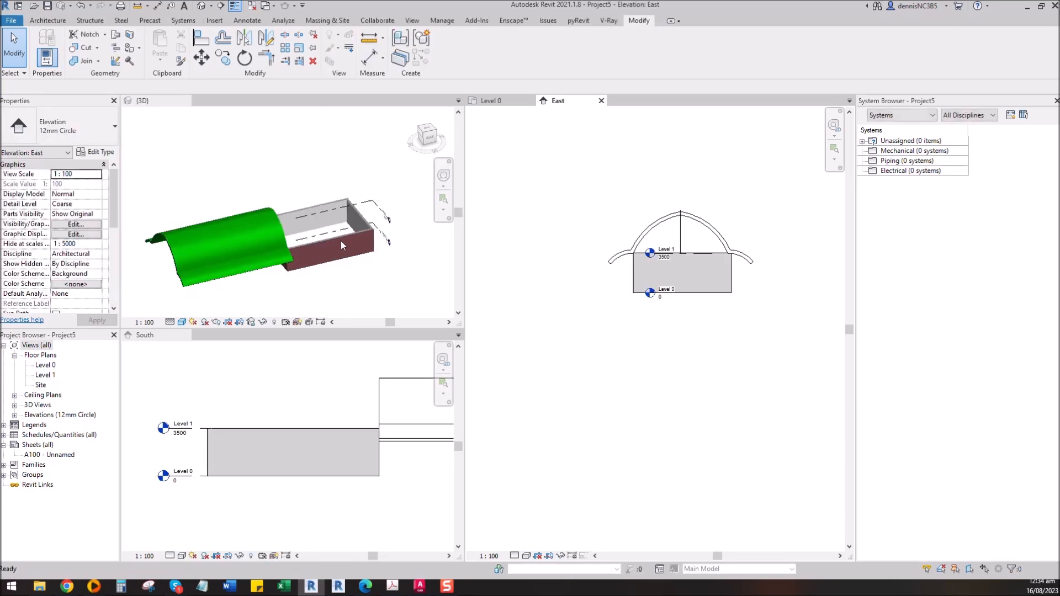
scroll(366, 370, down, 2)
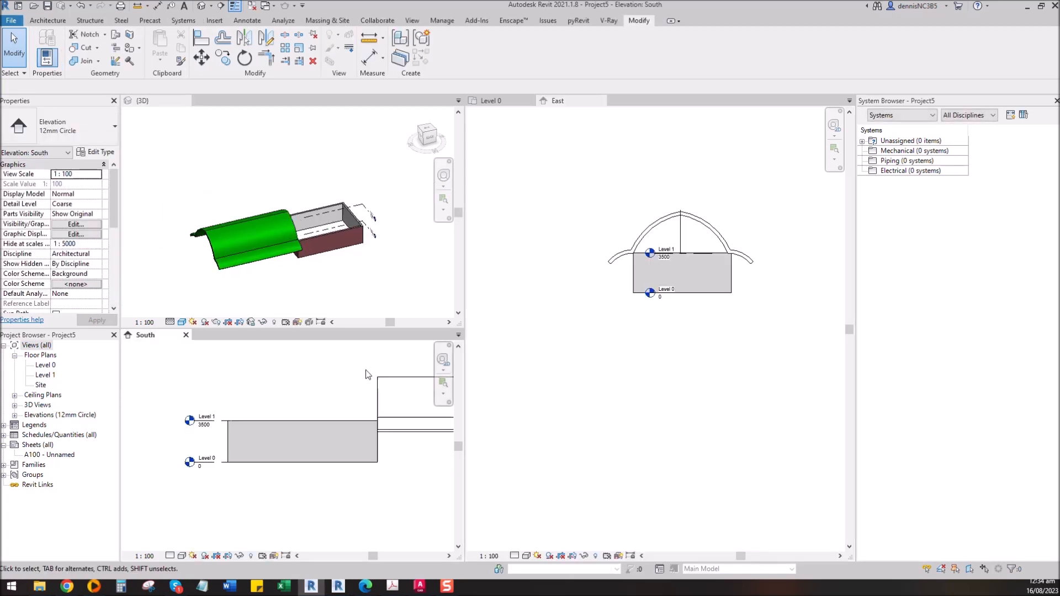
Step: Stretch and shorten the roof's ends in the South elevation so it covers the building and overhangs both end walls
scroll(387, 410, up, 1)
middle_drag(388, 410, 289, 453)
click(304, 417)
scroll(306, 415, down, 1)
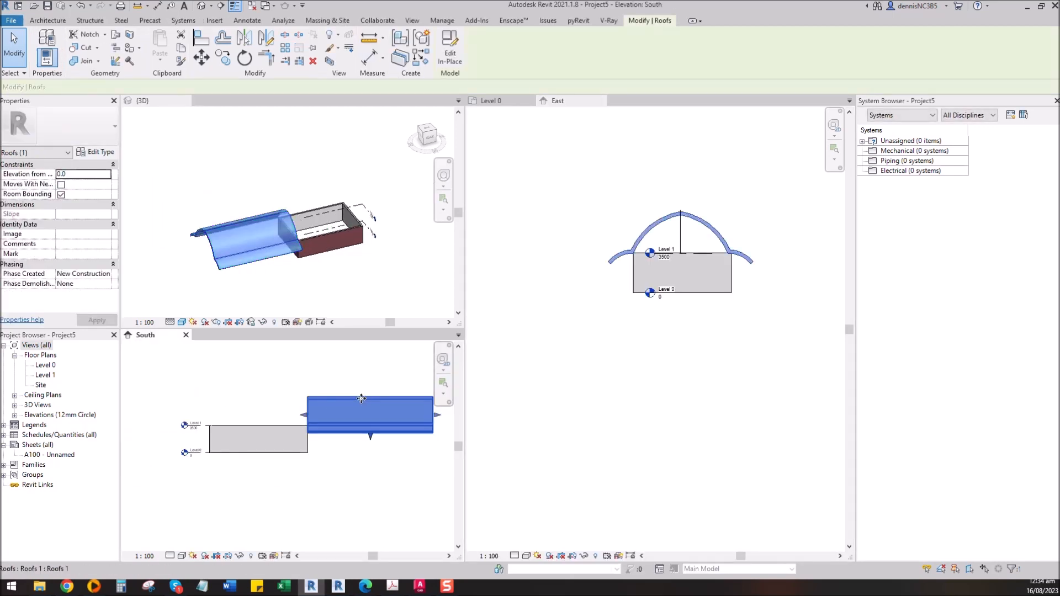
drag(308, 416, 194, 413)
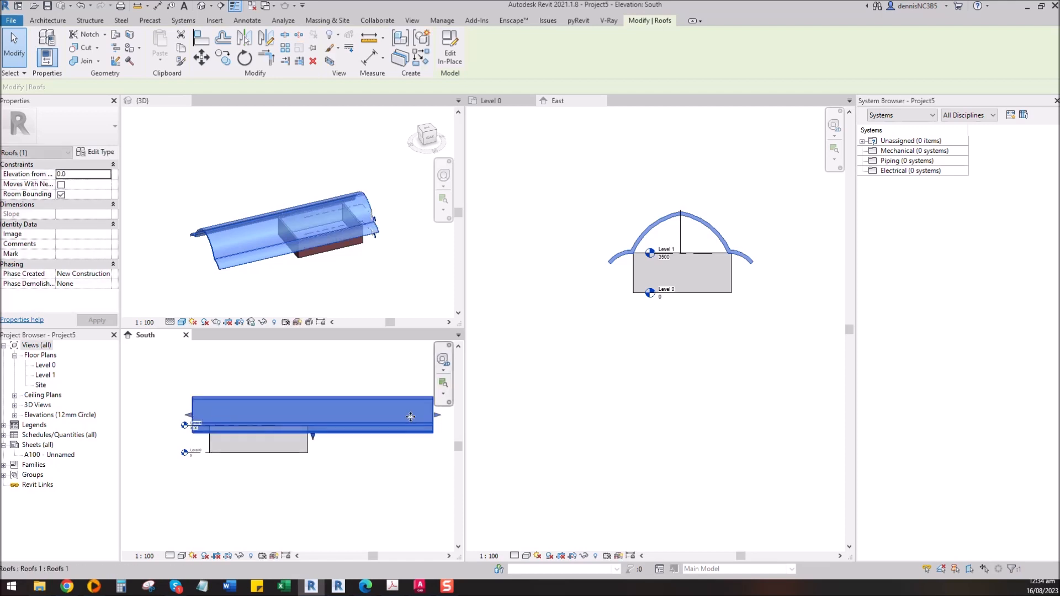
scroll(207, 461, up, 3)
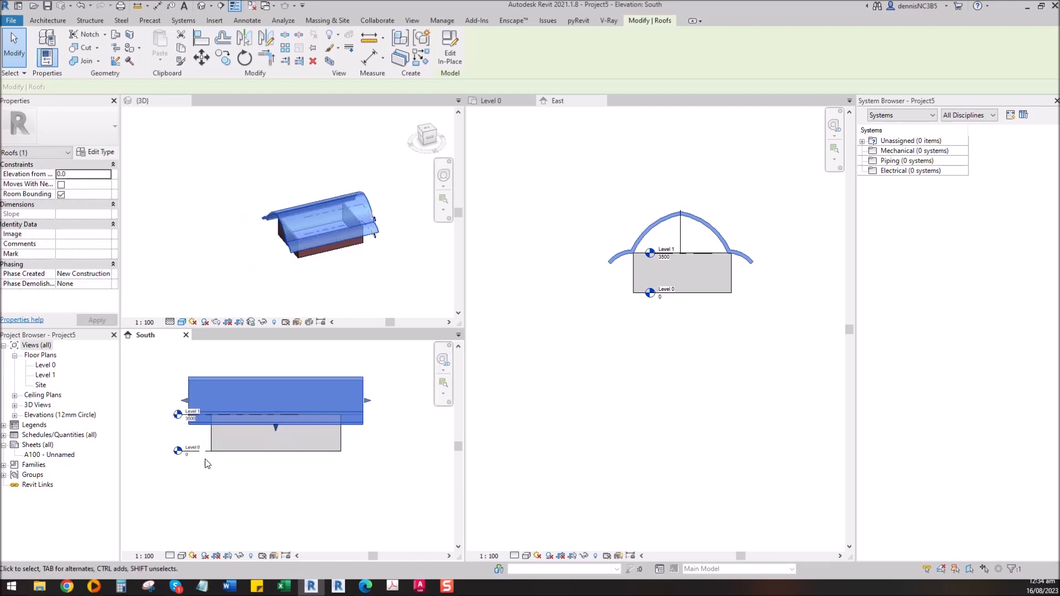
scroll(250, 438, down, 2)
middle_drag(312, 445, 307, 483)
scroll(276, 486, up, 1)
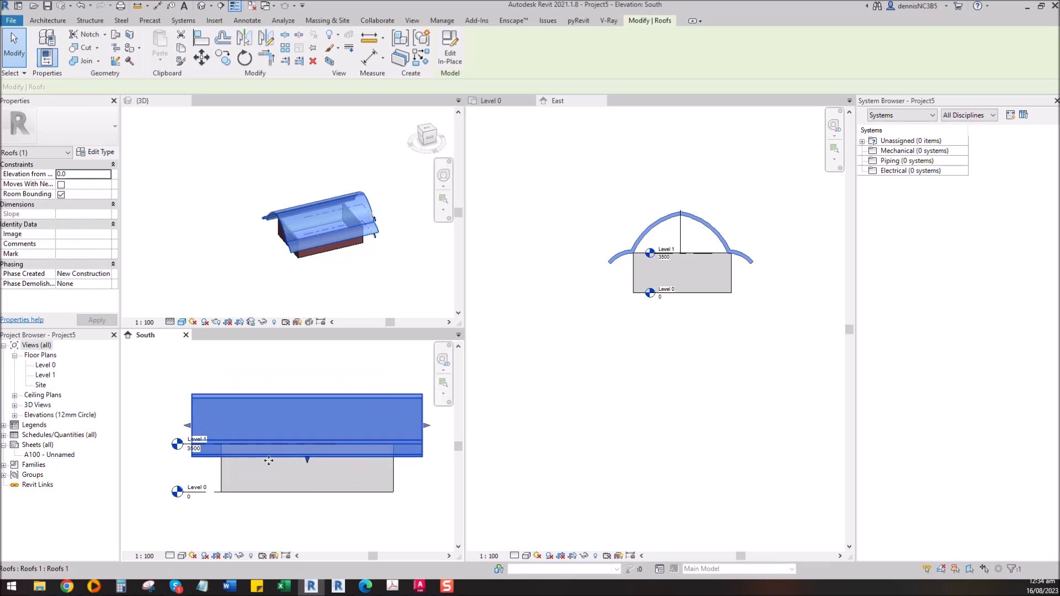
key(Escape)
Step: Draw vertical detail lines in the South elevation from both ends of the wall up past the roof
key(l)
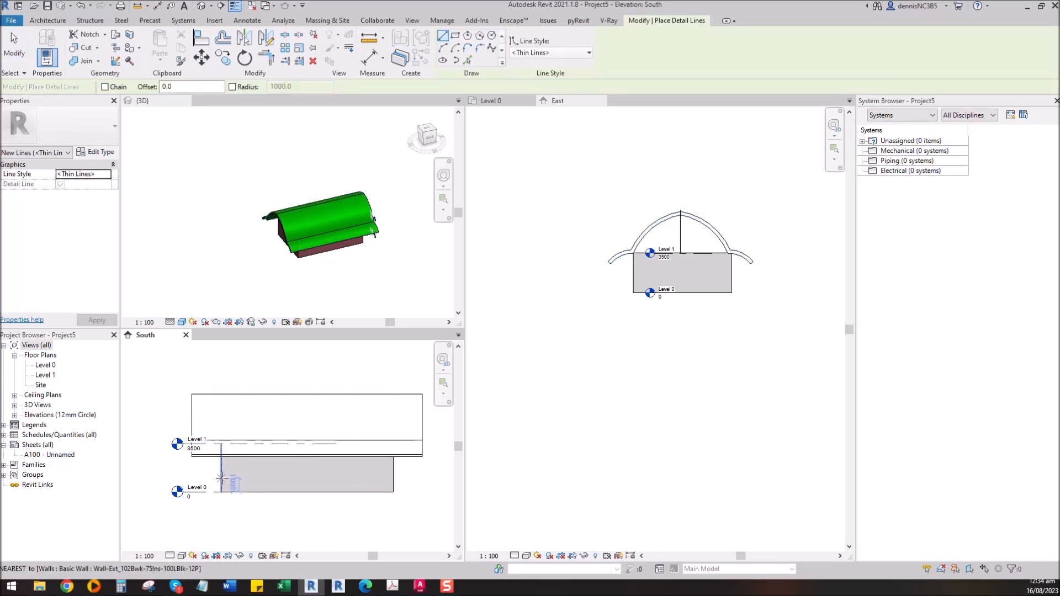
click(393, 485)
click(393, 363)
key(Escape)
key(Escape)
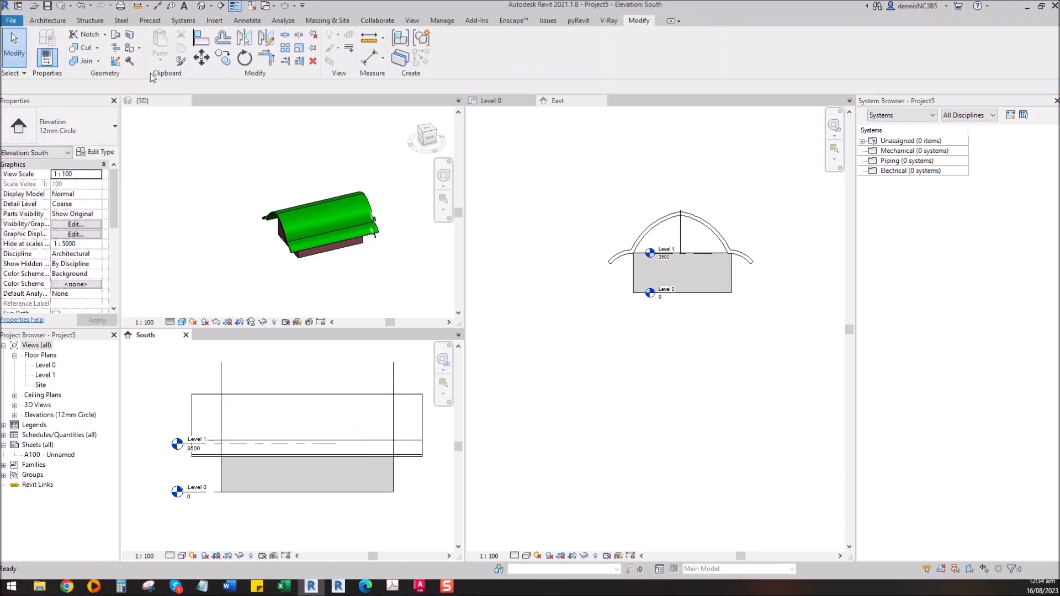
Step: Offset copies of both vertical detail lines outward by 2500 mm
click(223, 40)
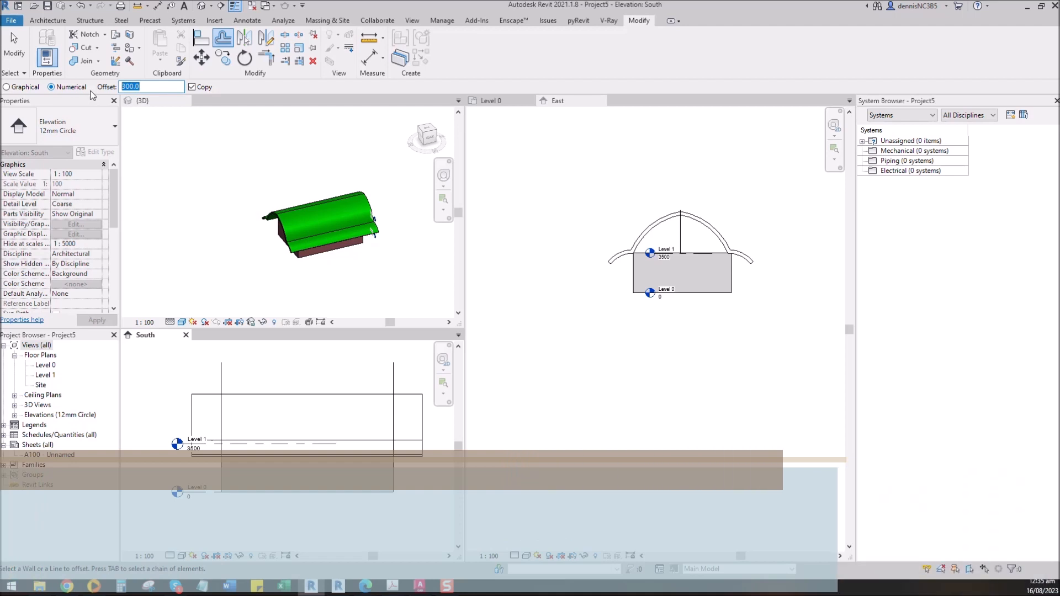
text(200)
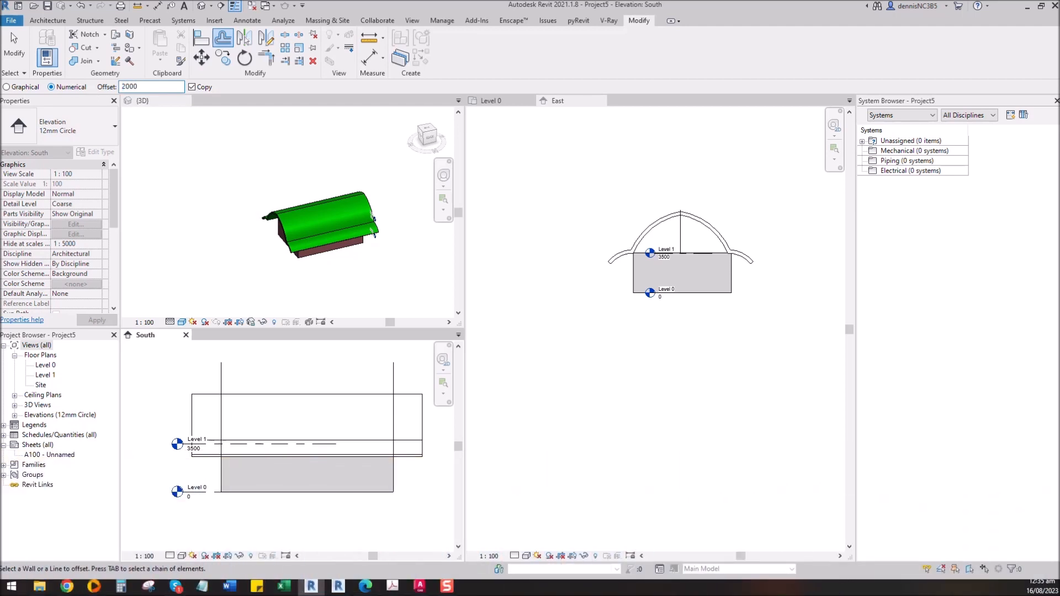
key(BackSpace)
key(BackSpace)
text(500)
click(218, 389)
click(396, 382)
scroll(349, 370, down, 1)
scroll(377, 405, up, 1)
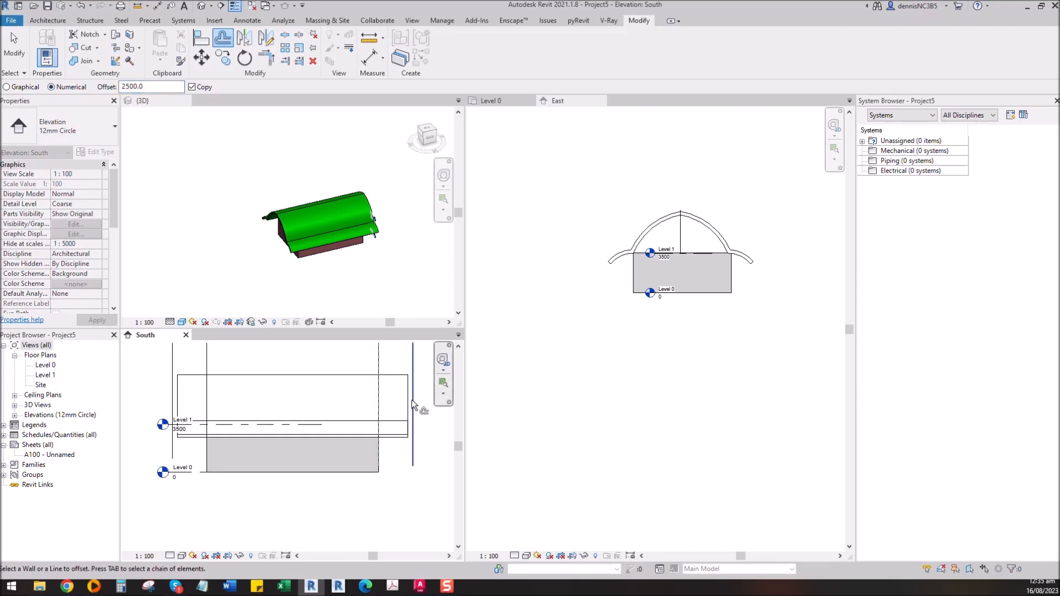
middle_drag(406, 422, 370, 477)
scroll(392, 458, up, 1)
key(Escape)
Step: Align both ends of the roof to the outer detail lines in the South elevation
scroll(393, 444, down, 2)
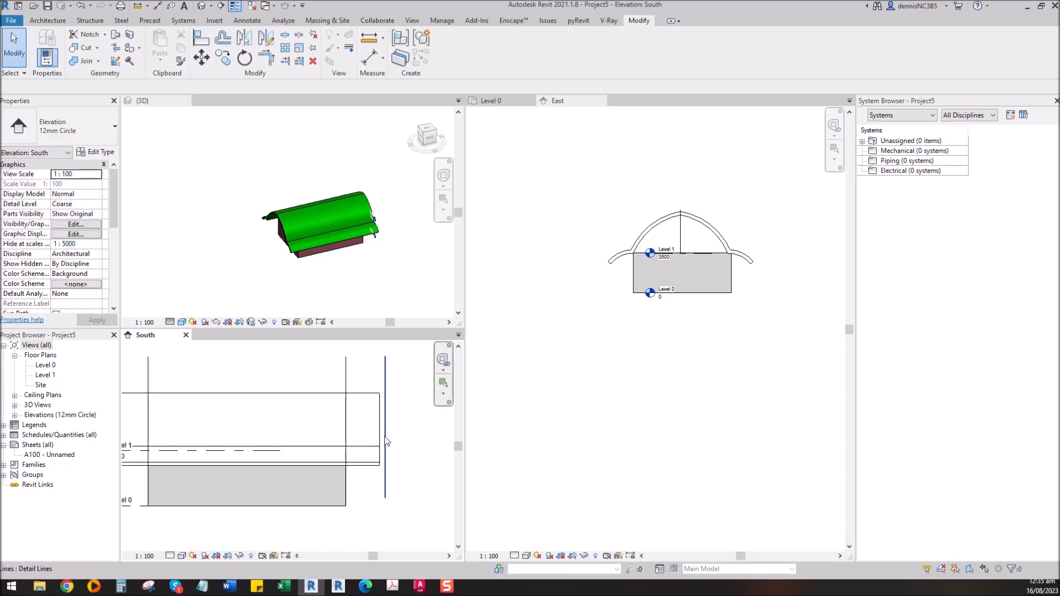
key(a)
key(l)
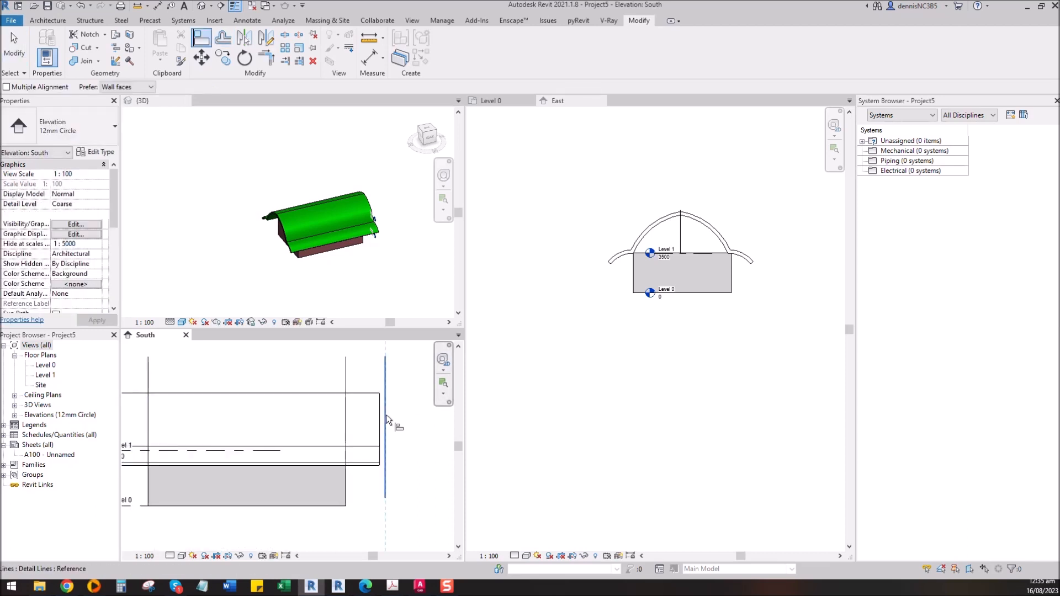
scroll(396, 415, down, 2)
scroll(288, 401, up, 2)
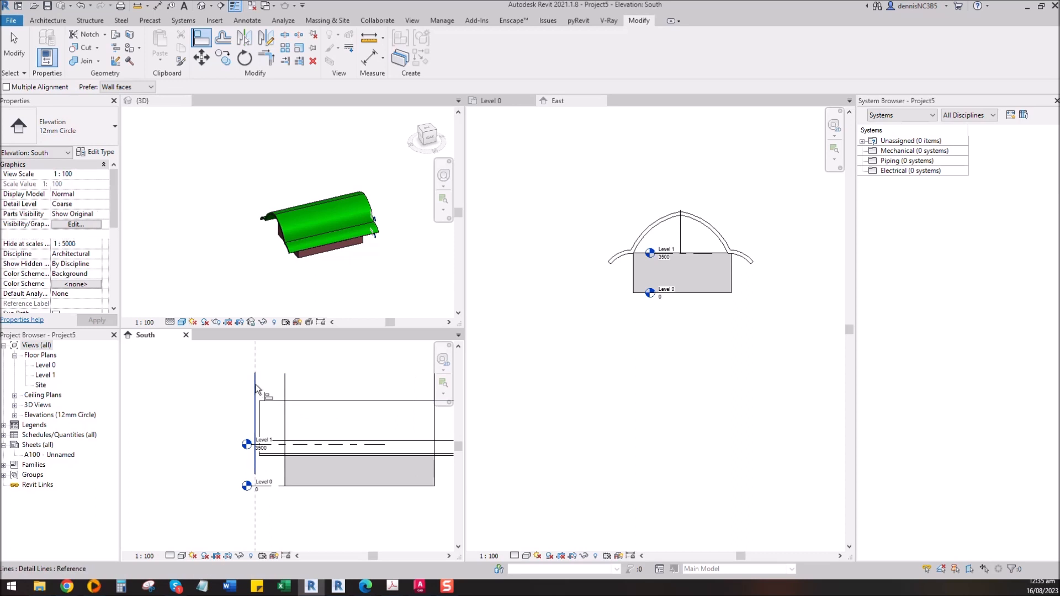
scroll(285, 393, down, 3)
key(Escape)
key(Escape)
scroll(337, 420, up, 4)
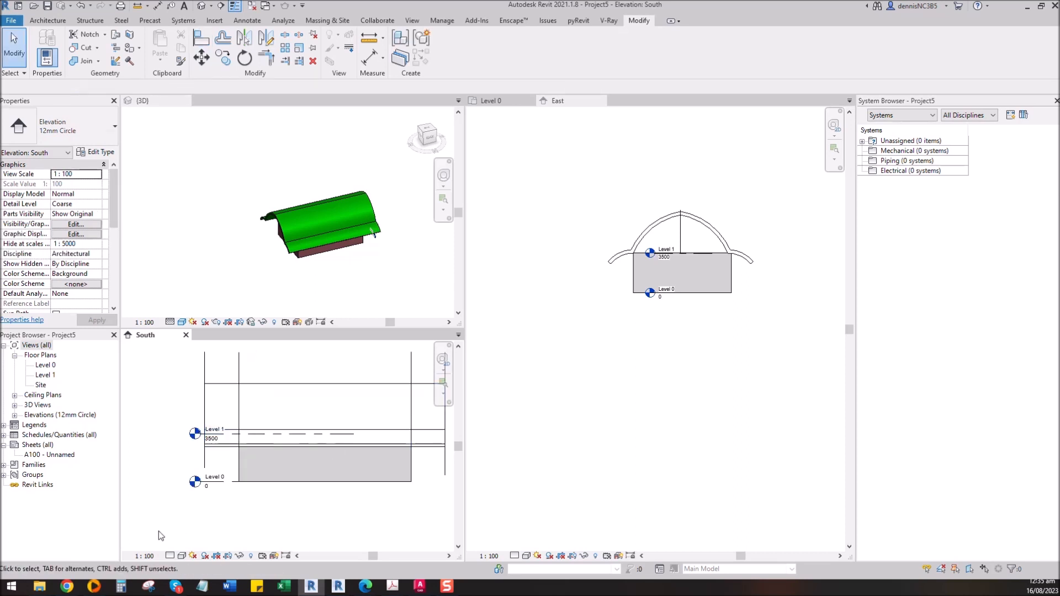
Step: Set the South elevation's view scale to 1:50
click(147, 556)
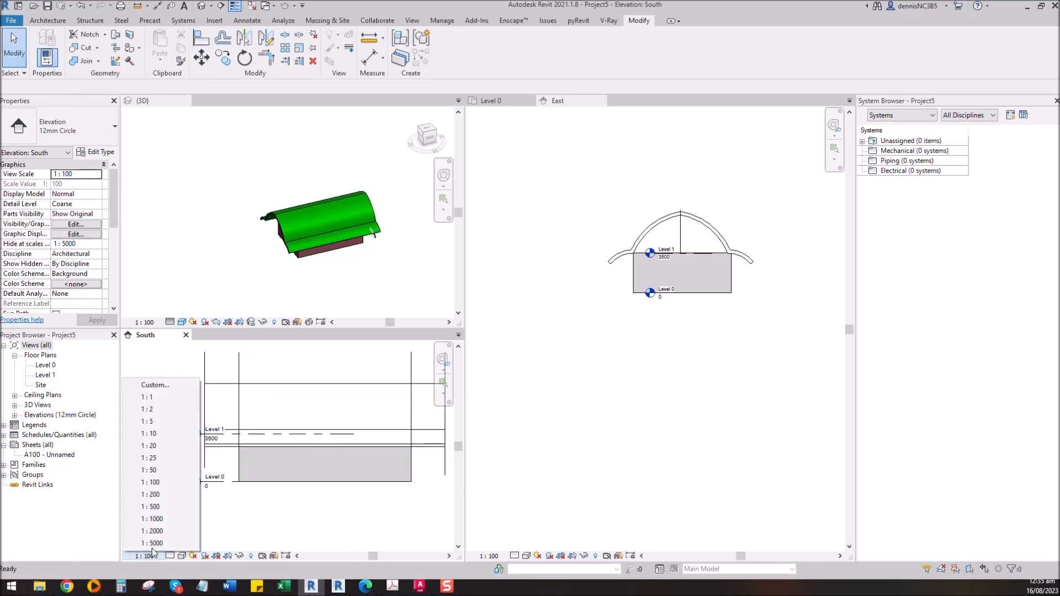
click(162, 470)
scroll(310, 436, up, 2)
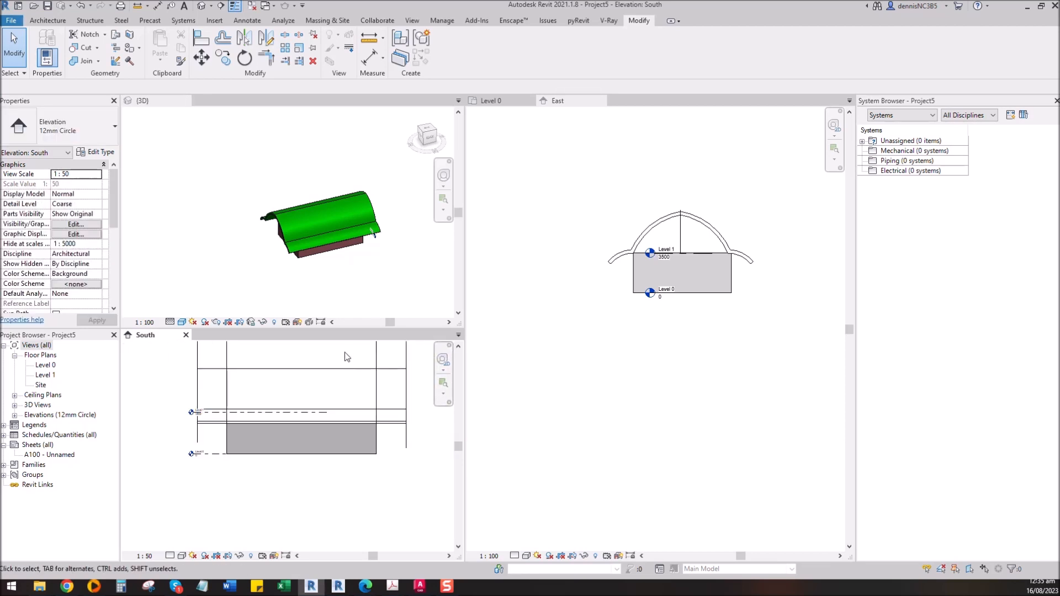
middle_drag(326, 386, 317, 426)
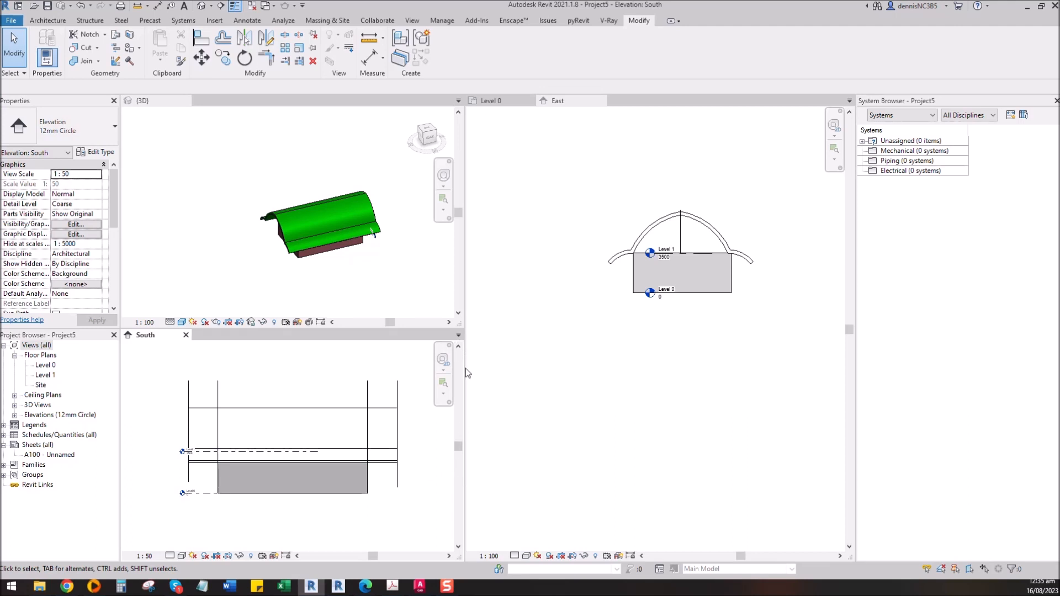
Step: Enlarge the South elevation's view area by widening it and shrinking the 3D view above it
drag(465, 370, 621, 369)
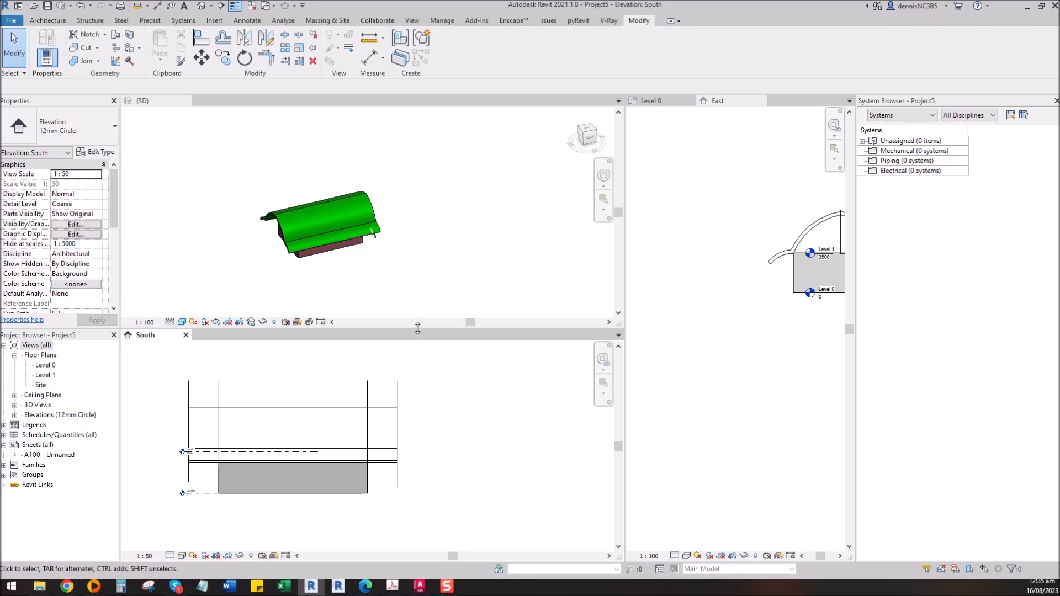
drag(418, 329, 436, 207)
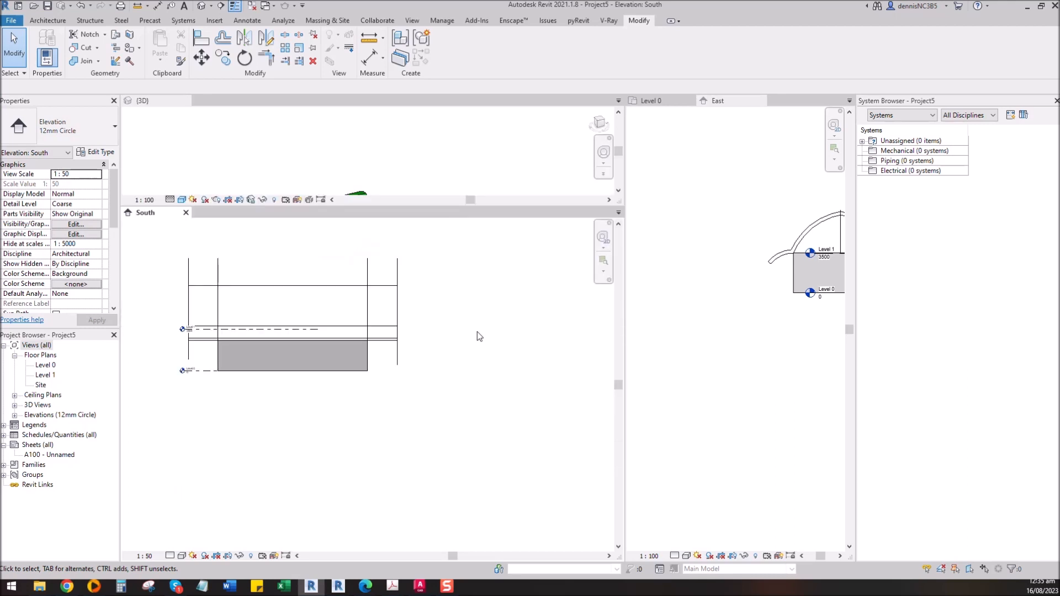
scroll(479, 336, up, 3)
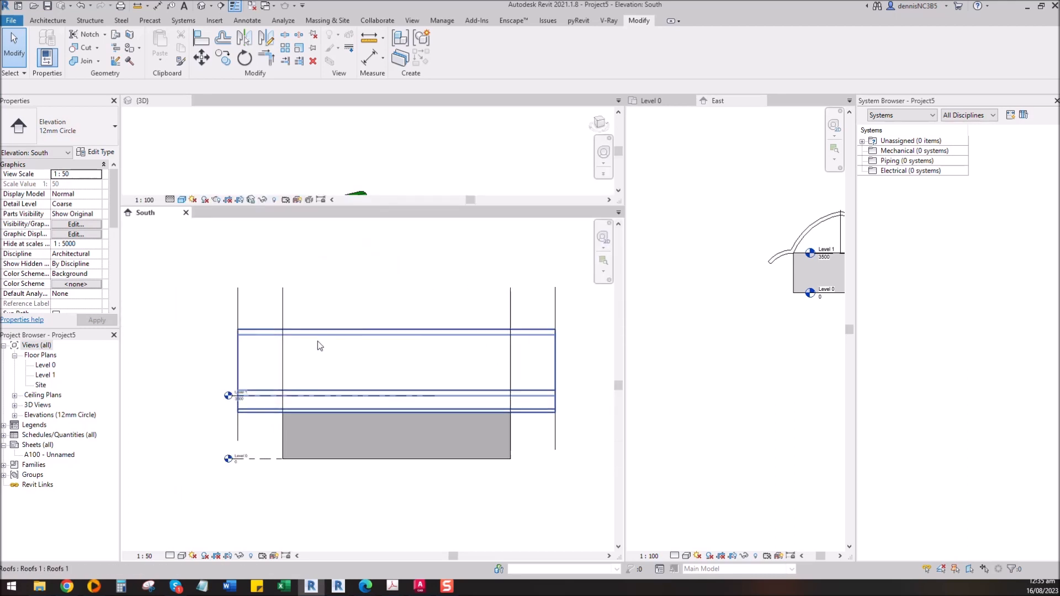
Step: Offset copies of the two wall-end detail lines outward by 500 mm in the South elevation
click(330, 334)
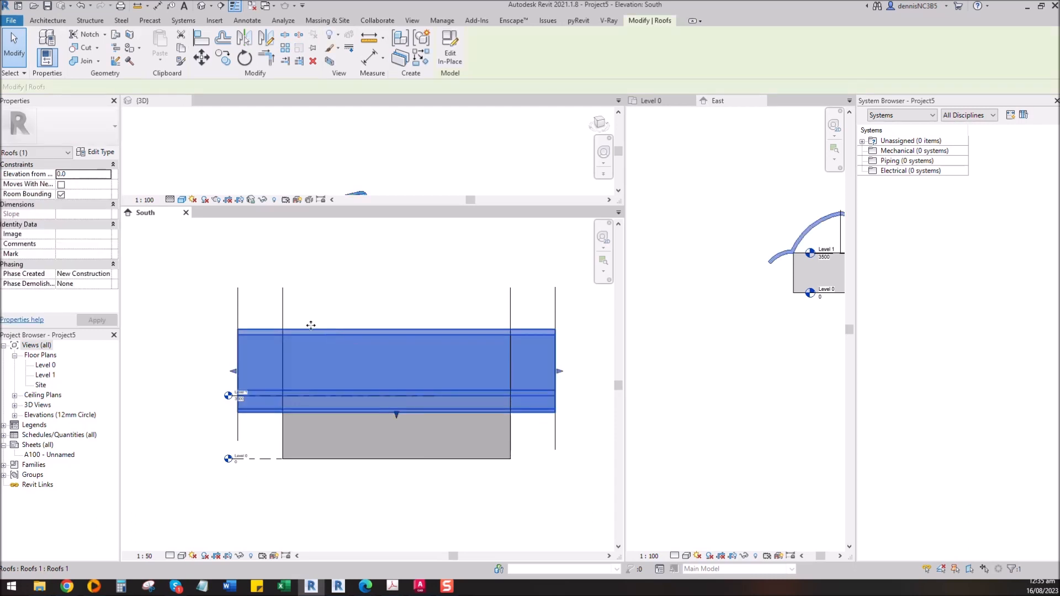
click(323, 326)
key(o)
key(f)
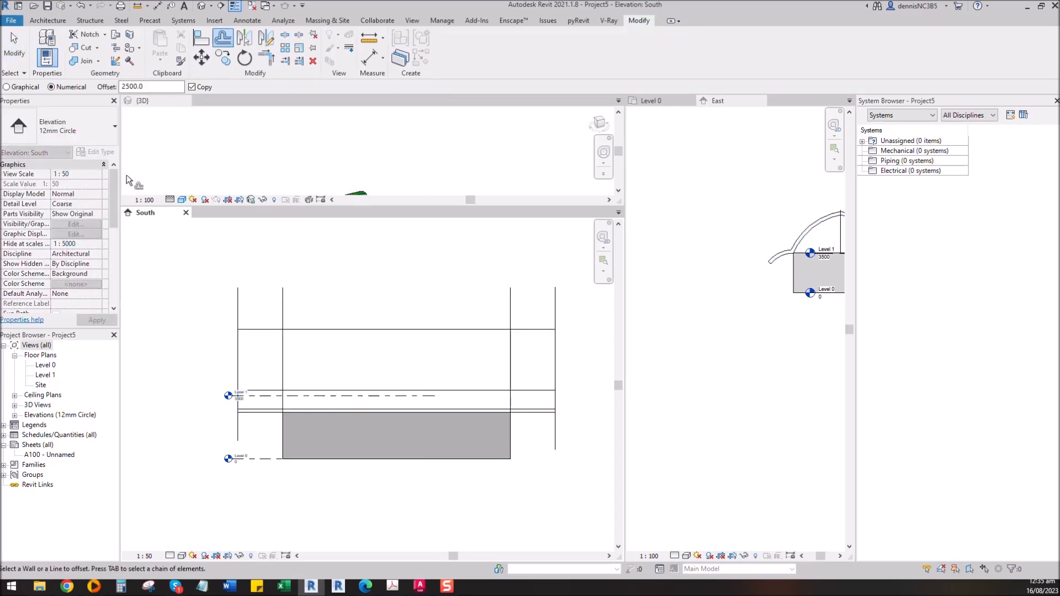
text(500)
click(281, 318)
key(Escape)
key(Escape)
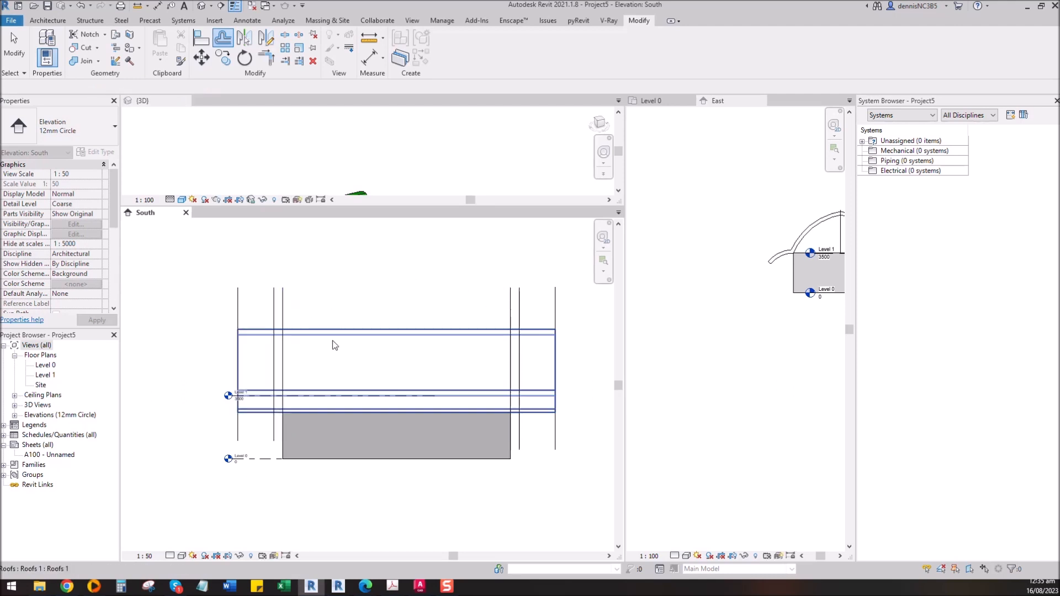
Step: Open the roof for in-place editing and start a void extrusion, picking the south wall's face as work plane
click(342, 330)
click(448, 58)
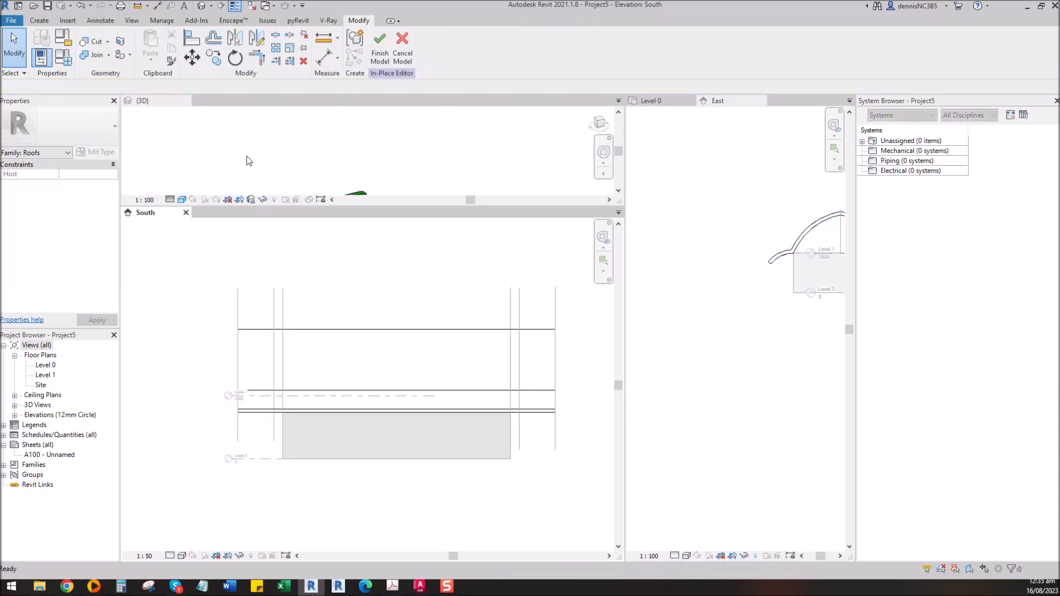
click(38, 20)
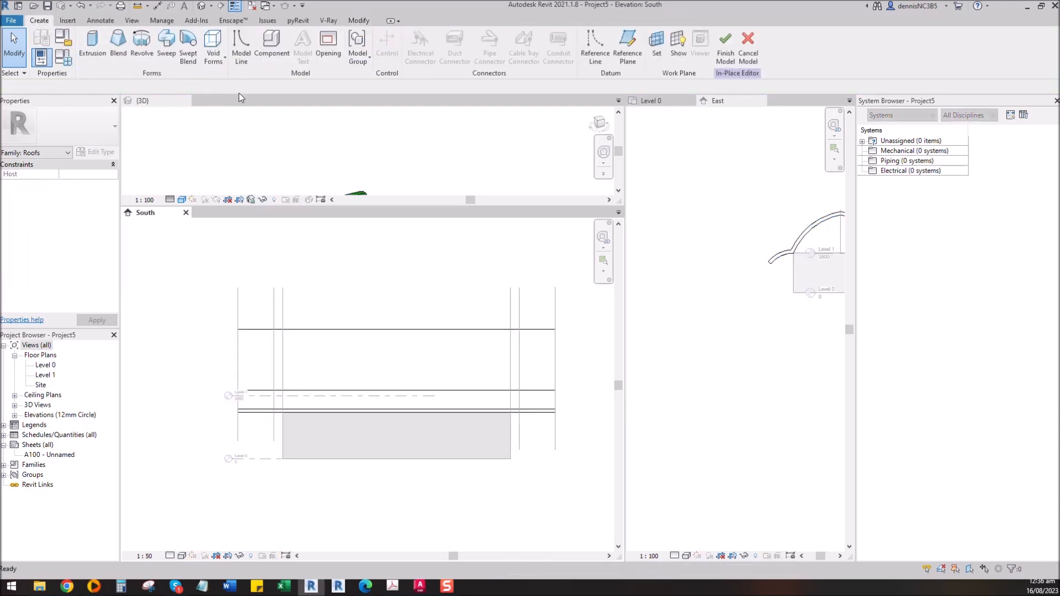
click(220, 56)
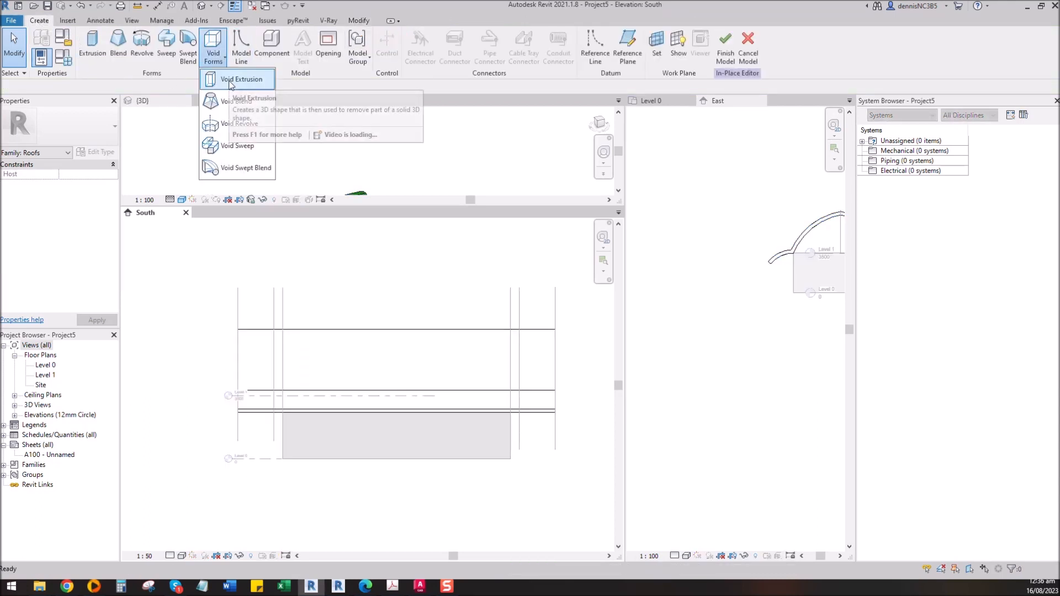
click(238, 78)
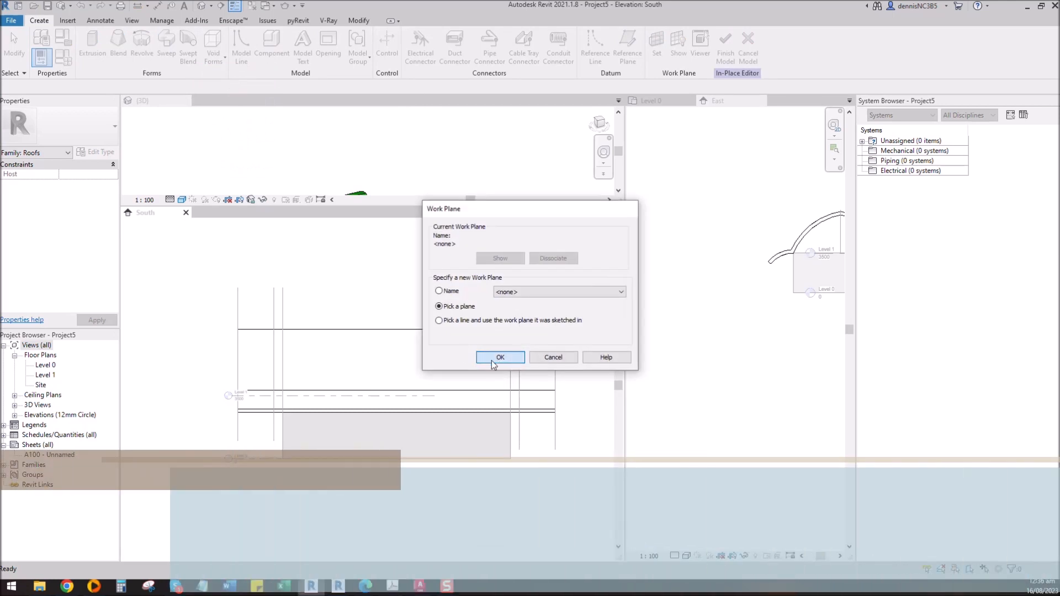
click(500, 355)
click(331, 426)
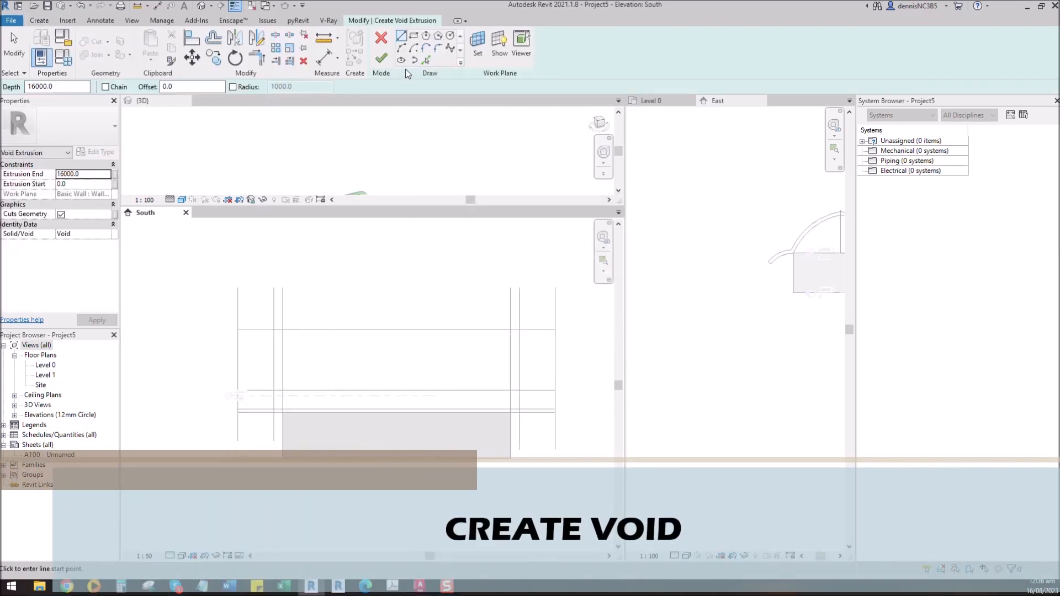
Step: Sketch a sloped line from the roof's upper-left corner to the 500 mm offset line, and a horizontal lower-edge line about 3200 mm outward
scroll(275, 338, up, 3)
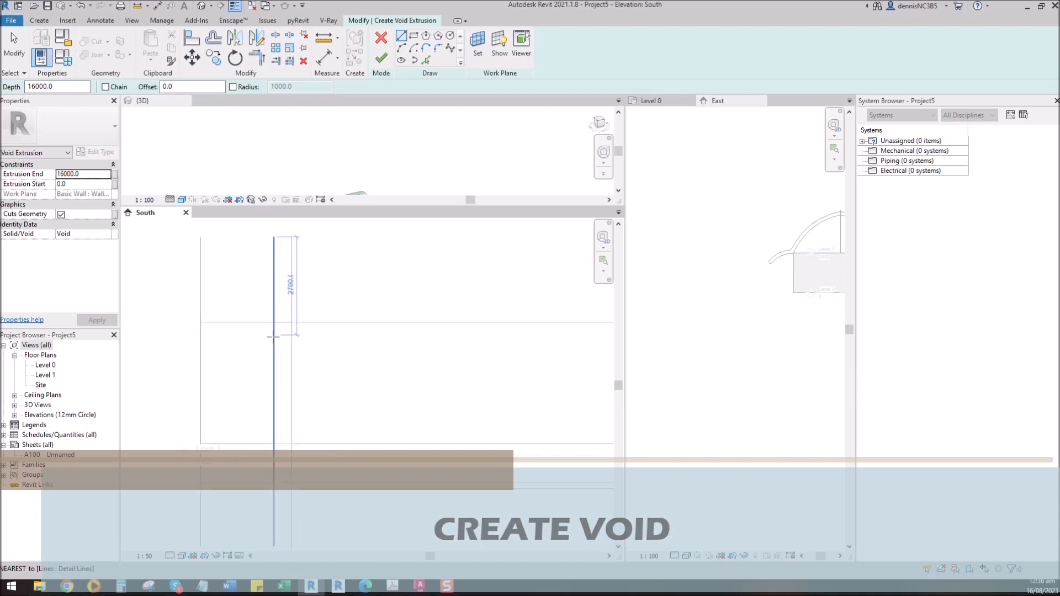
click(200, 323)
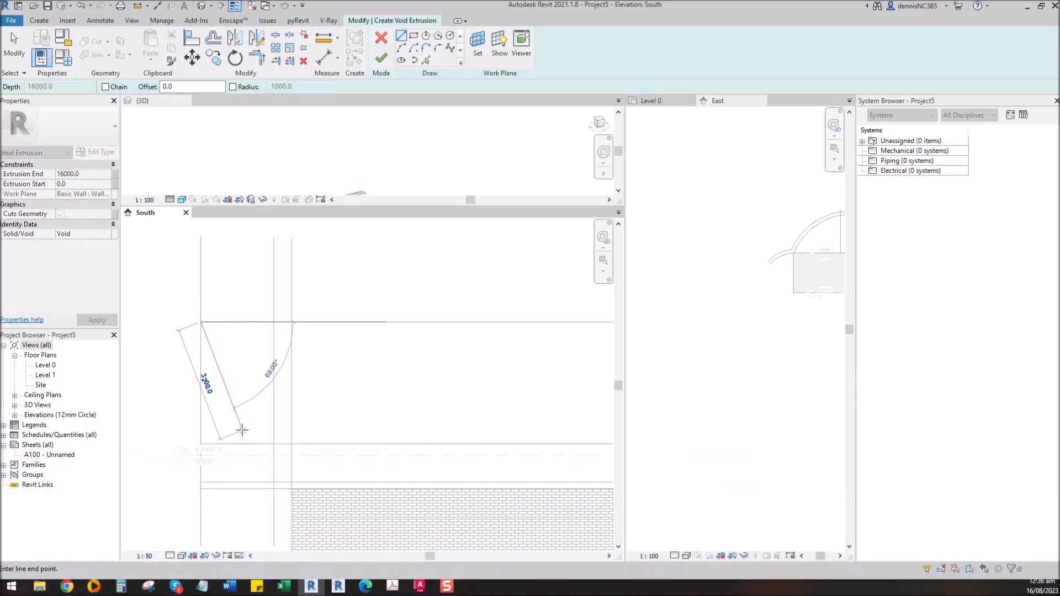
click(273, 443)
scroll(273, 489, down, 3)
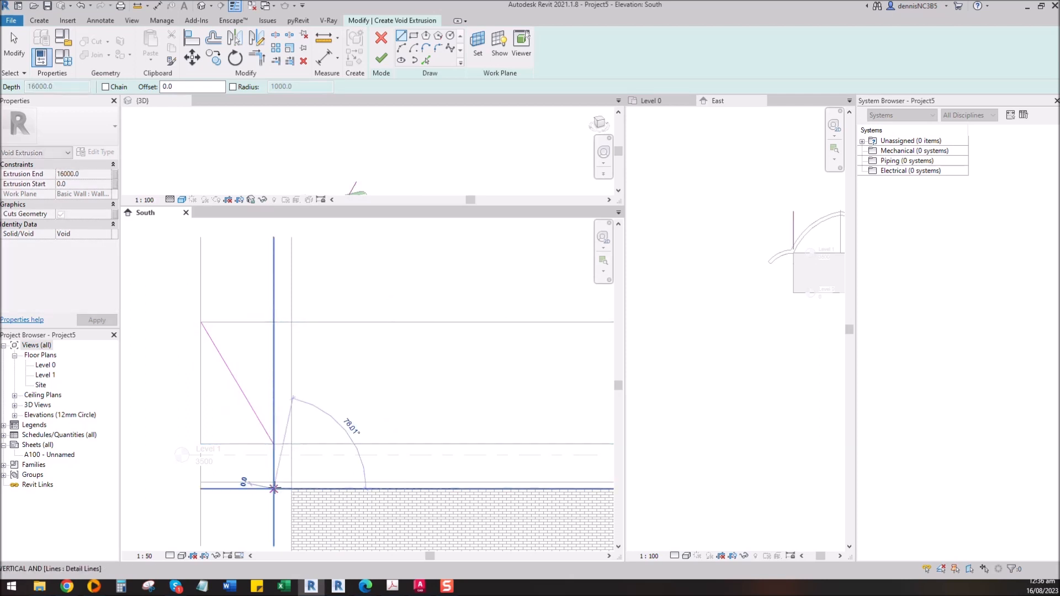
click(212, 486)
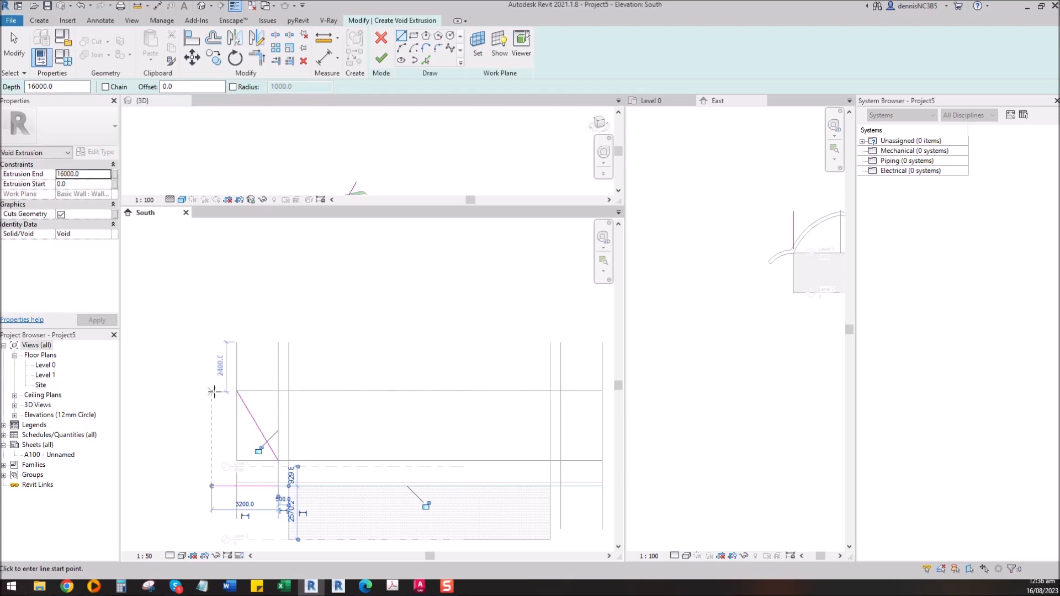
Step: Sketch a horizontal line outward from the roof's upper-left corner and a vertical line joining it to the lower line's outer end
click(213, 391)
key(Escape)
scroll(239, 393, up, 2)
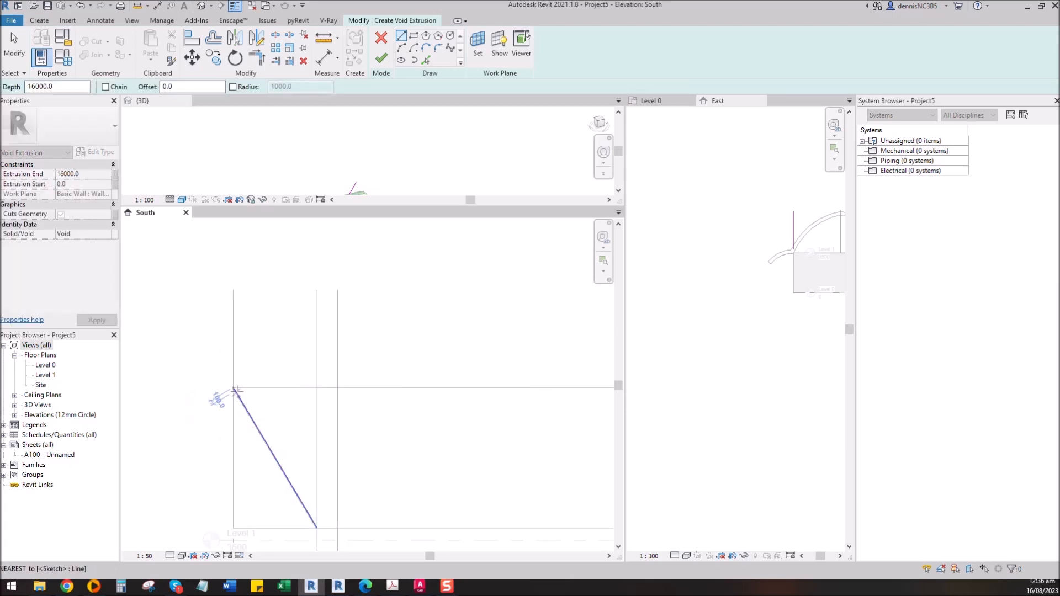
click(233, 387)
scroll(396, 364, down, 3)
click(269, 373)
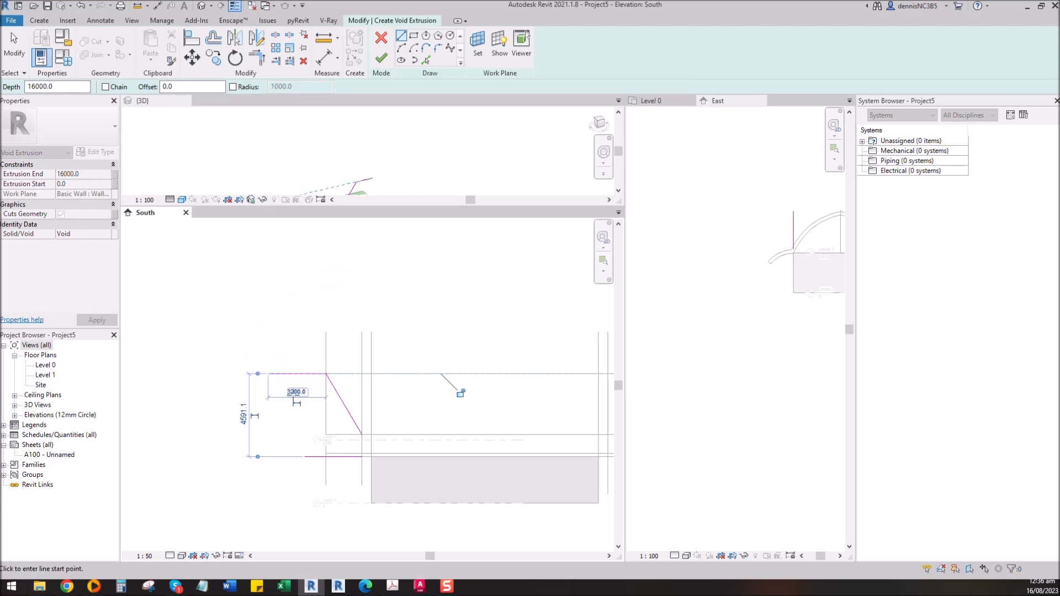
click(305, 456)
click(305, 374)
key(Escape)
scroll(305, 386, up, 3)
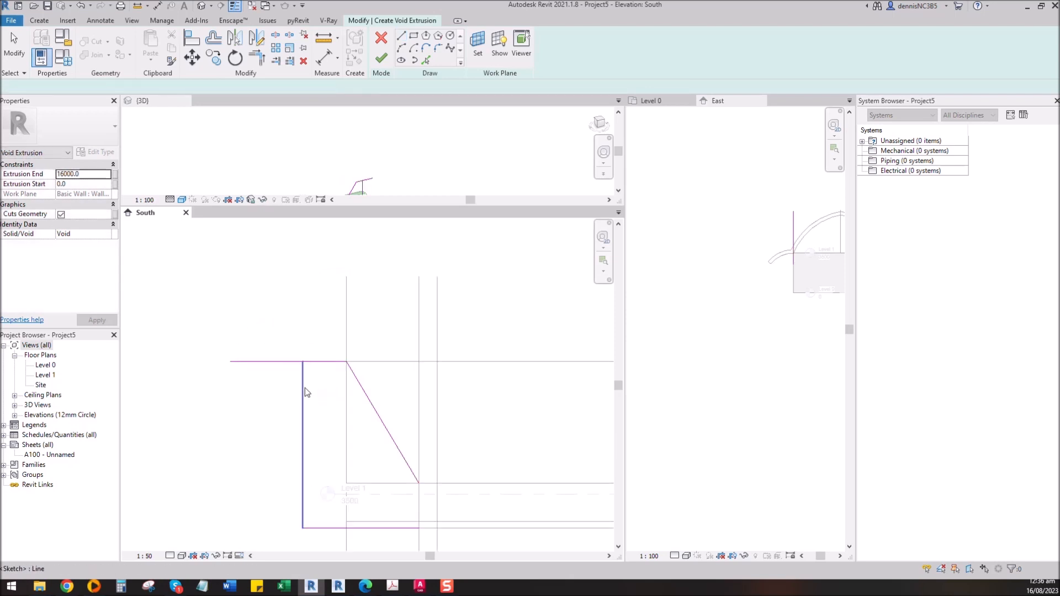
Step: Trim the upper horizontal sketch line to a corner with the outer vertical line
key(t)
key(r)
click(305, 387)
click(314, 362)
middle_drag(446, 482, 421, 391)
key(Escape)
Step: Close the void profile with a short vertical line from the slope's lower end to the roof's lower edge, and finish the sketch
key(l)
key(i)
click(394, 391)
click(394, 436)
key(Escape)
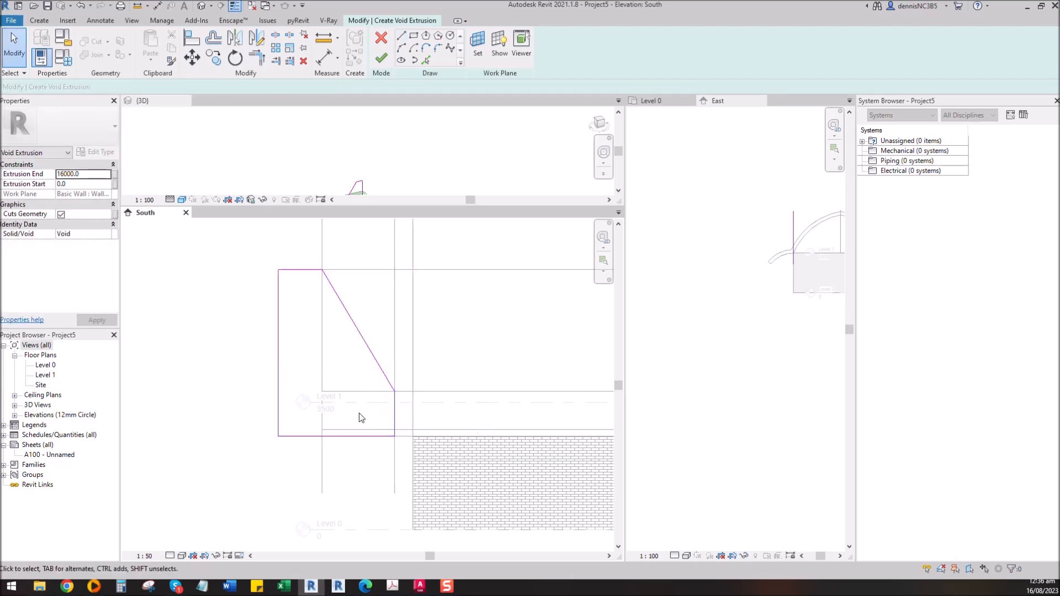
click(380, 58)
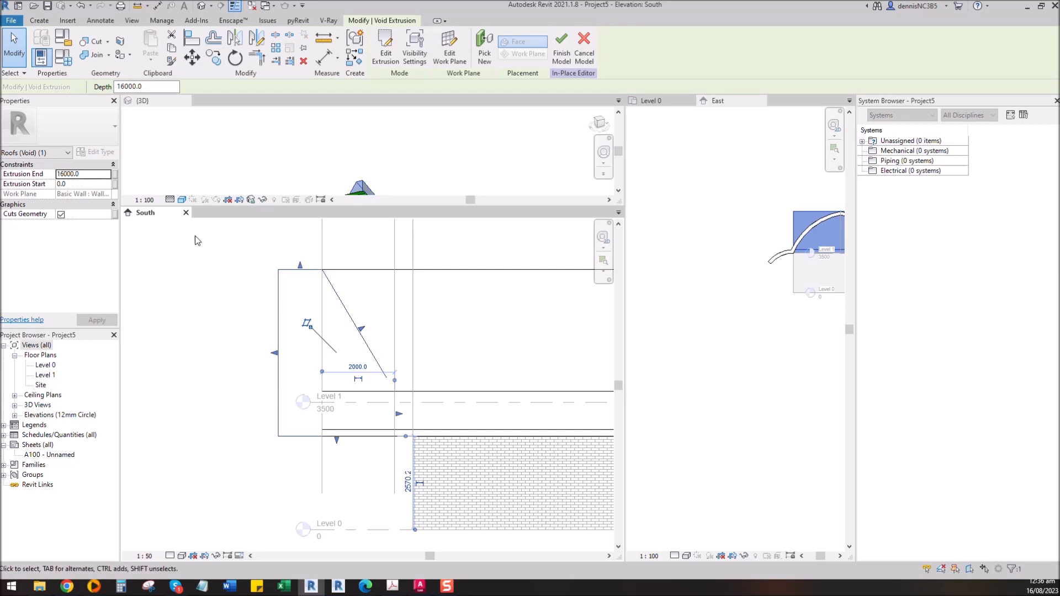
Step: Enlarge the 3D view's area by shrinking the South elevation below it, and bring the whole void into the East view
scroll(400, 397, down, 5)
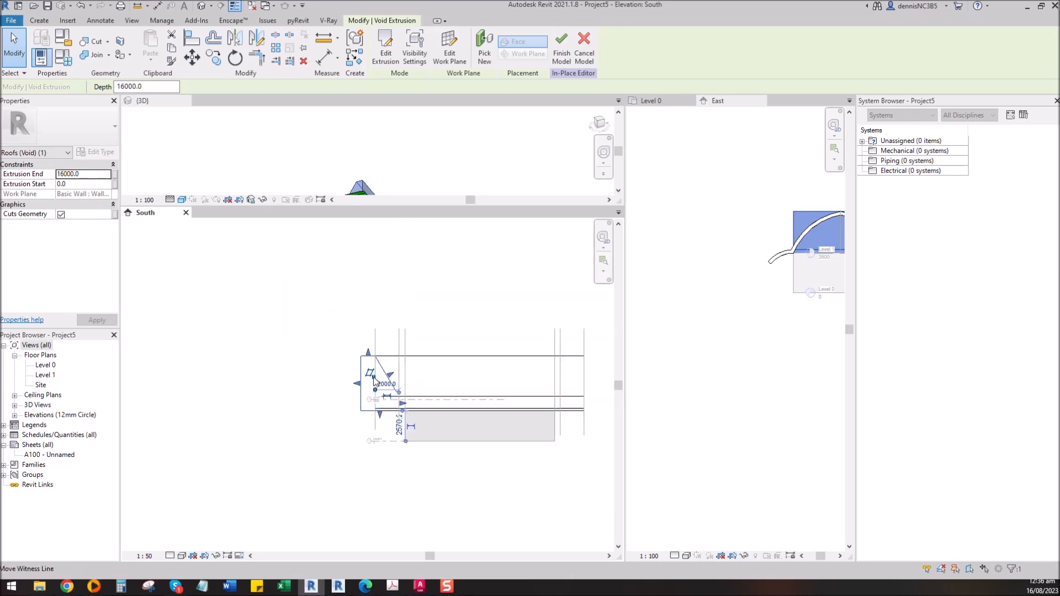
drag(392, 206, 393, 281)
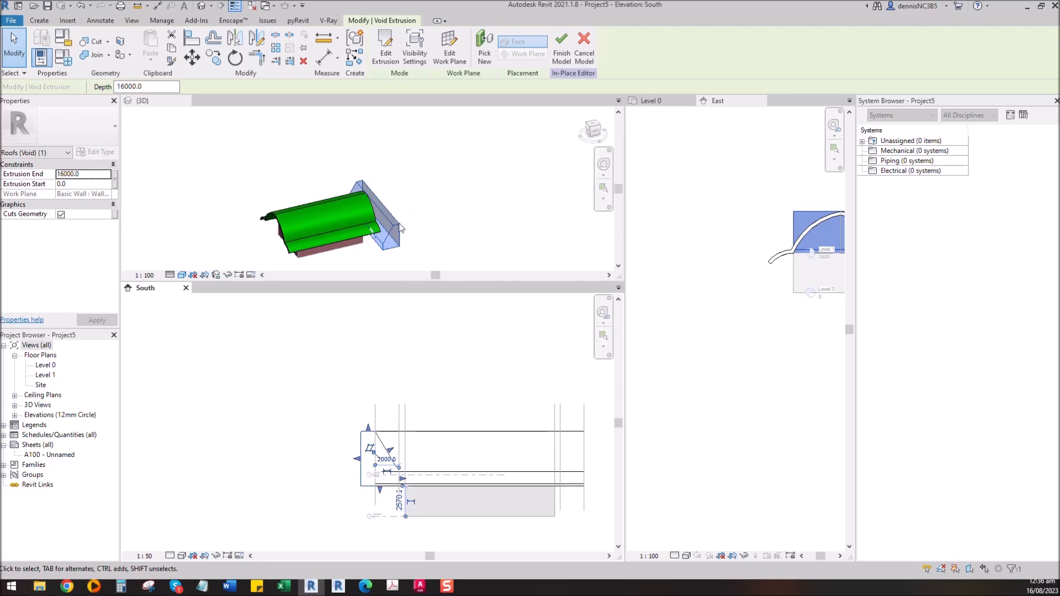
click(452, 202)
scroll(688, 307, down, 3)
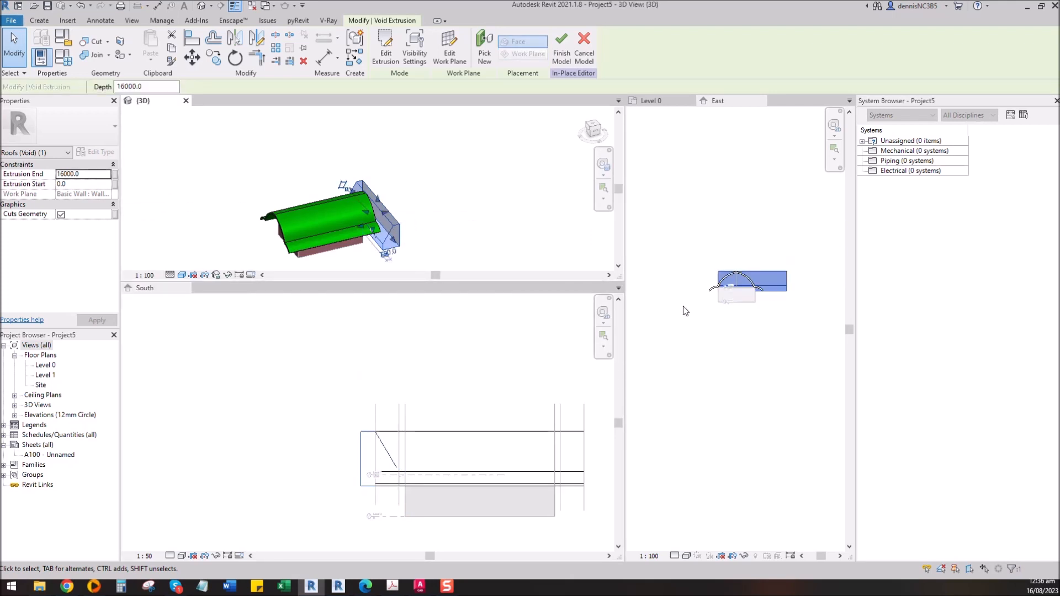
Step: Stretch the void's start past the roof's left overhang in the East elevation, to about -2712 mm
click(720, 338)
middle_drag(719, 338, 760, 331)
scroll(699, 273, up, 3)
drag(720, 270, 692, 271)
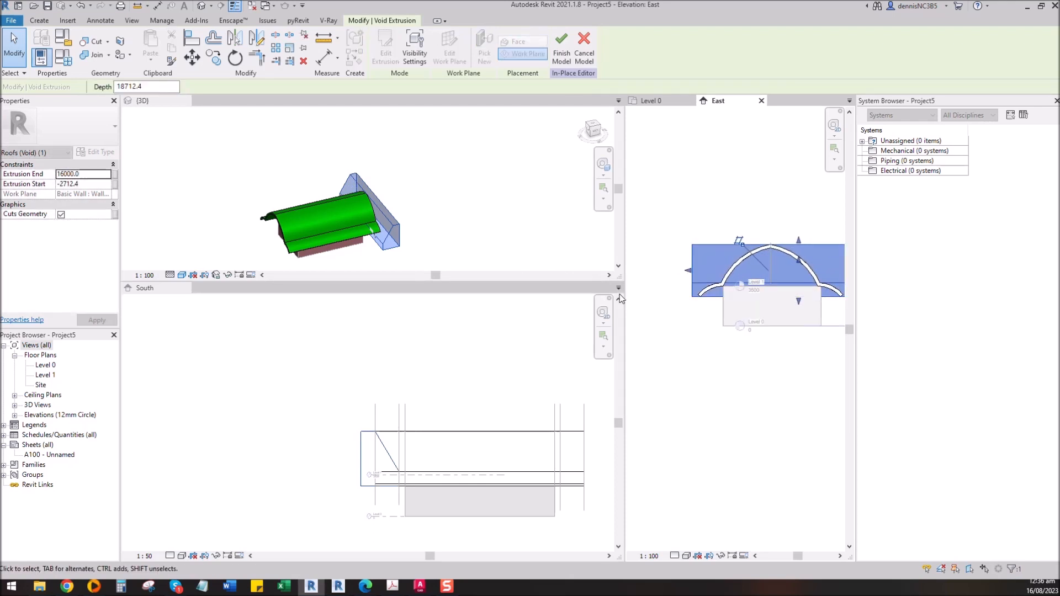
Step: Reselect the void in the East elevation and pull its far end back to just beyond the roof's right overhang, about 10912 mm
click(713, 359)
scroll(682, 358, down, 2)
scroll(748, 329, up, 2)
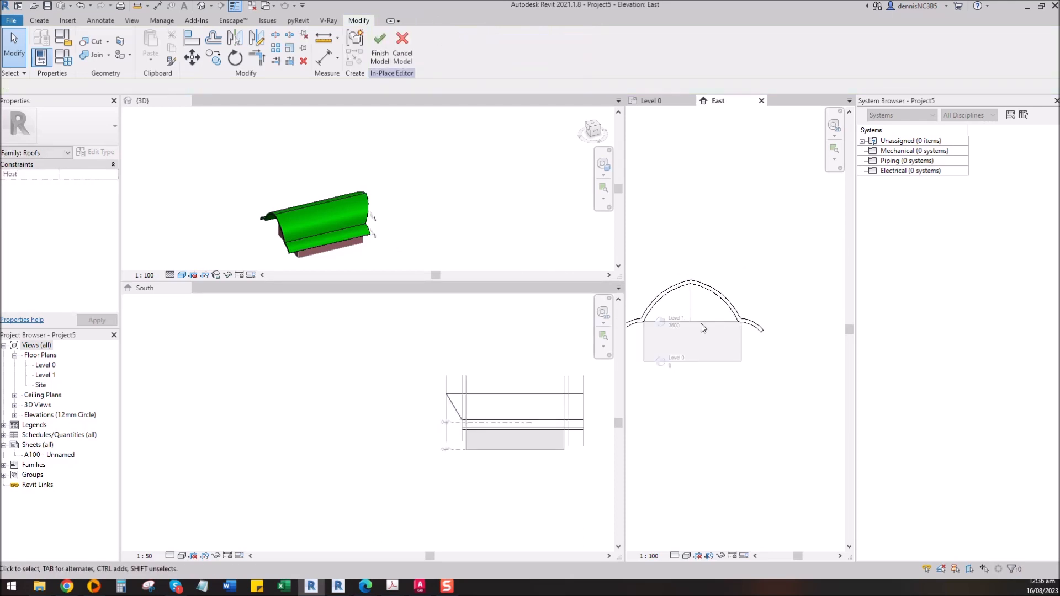
click(724, 301)
scroll(803, 293, down, 2)
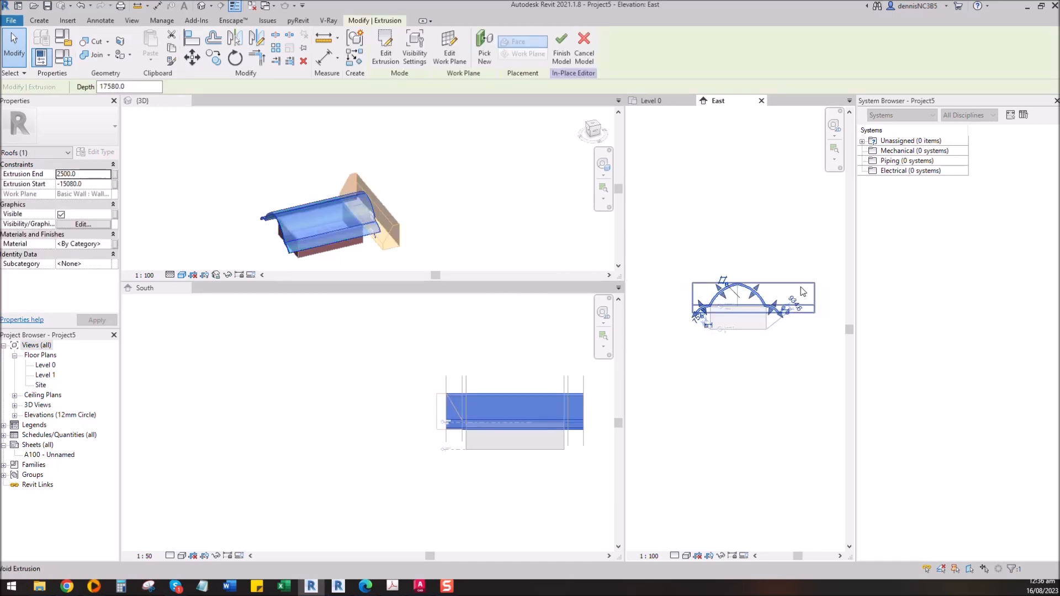
click(727, 299)
scroll(728, 286, up, 1)
click(725, 287)
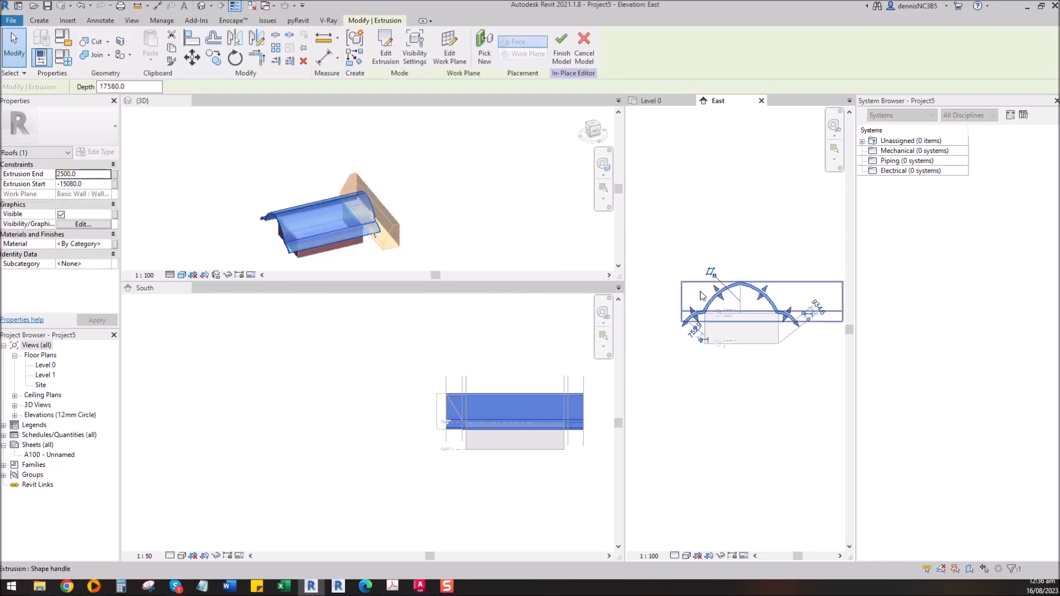
click(684, 290)
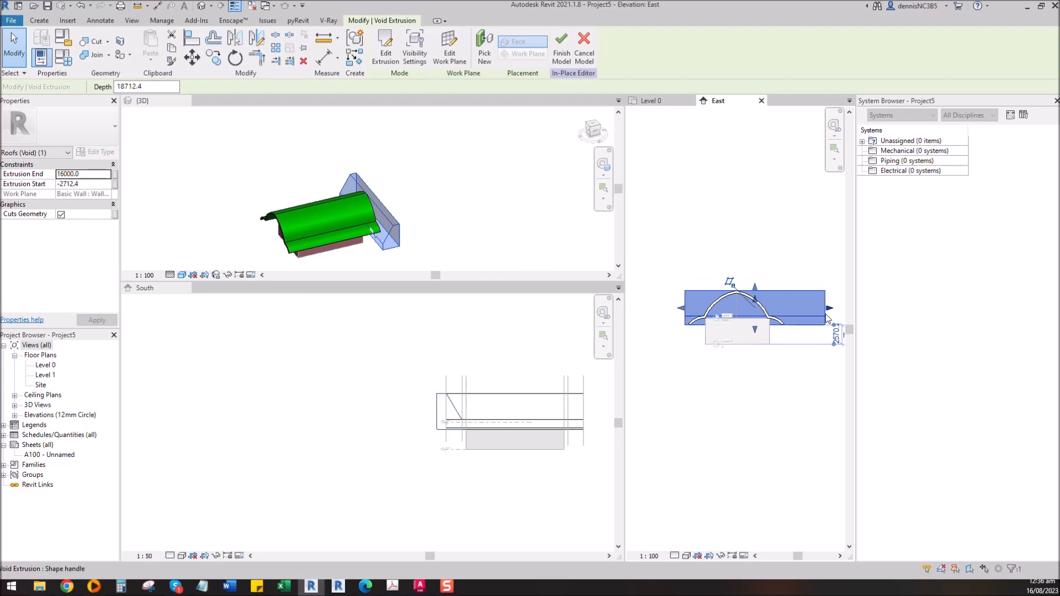
drag(824, 310, 788, 310)
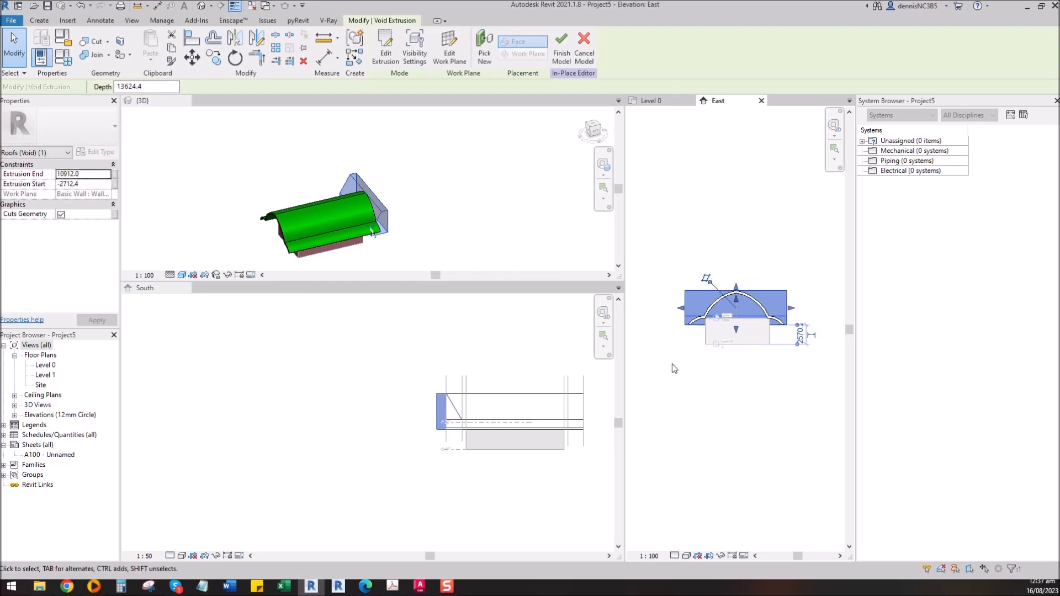
Step: Tighten the void's ends around the roof overhangs to about -2364.5 and 10645.7 mm, and finish the in-place model
scroll(707, 313, up, 2)
drag(670, 302, 668, 307)
scroll(654, 307, up, 3)
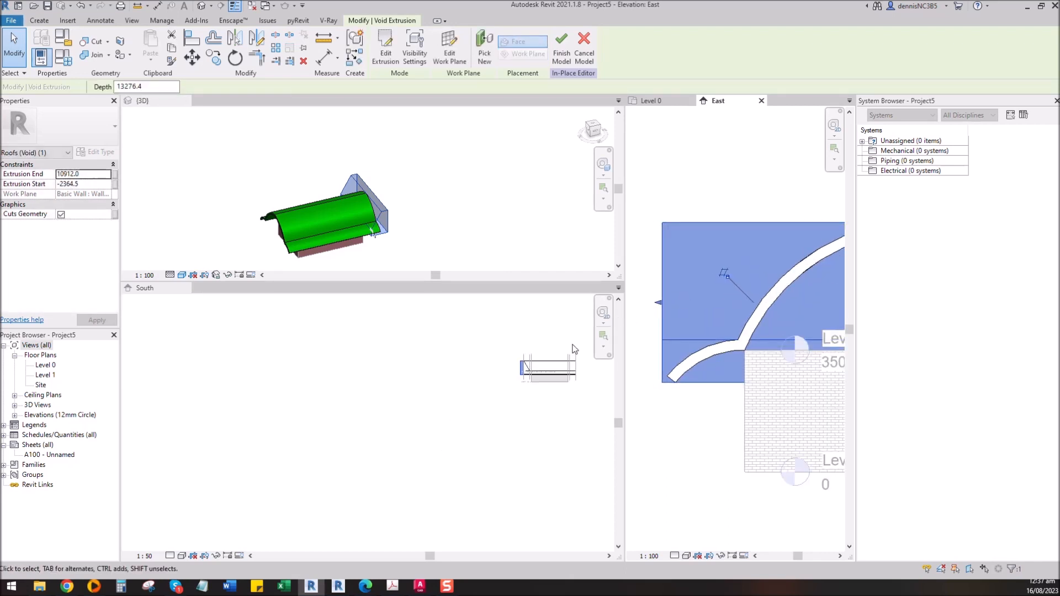
scroll(662, 348, down, 4)
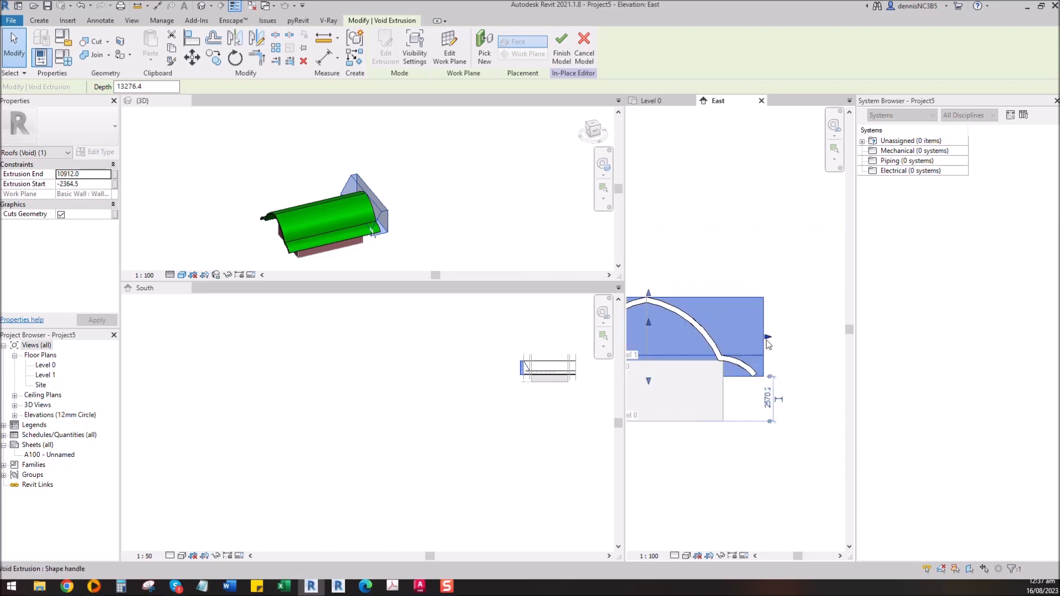
scroll(768, 340, up, 3)
drag(765, 337, 758, 337)
scroll(777, 282, down, 4)
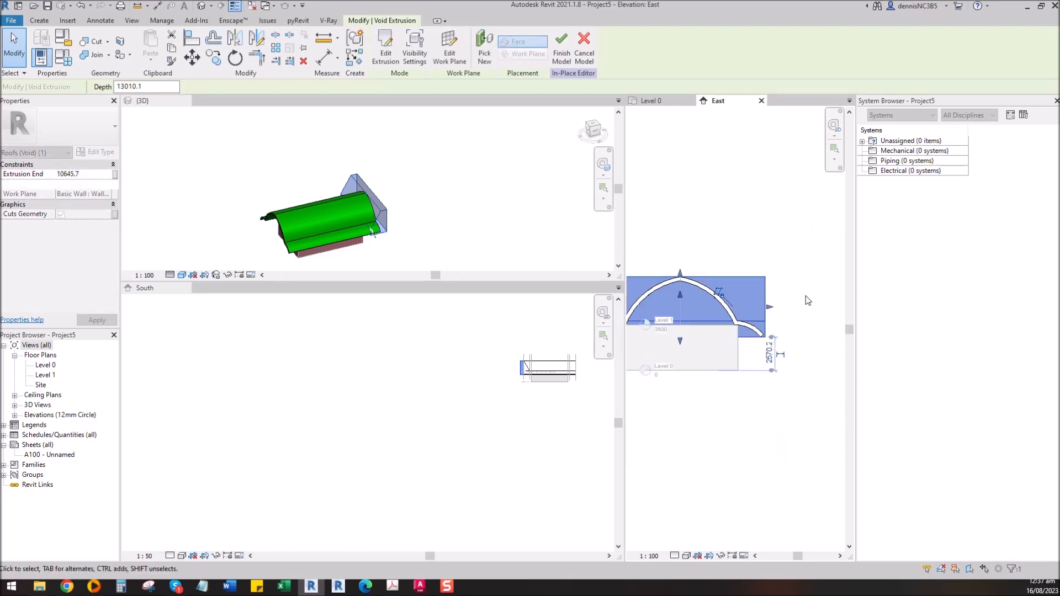
scroll(808, 301, down, 2)
click(559, 59)
click(471, 383)
scroll(486, 381, up, 3)
middle_drag(549, 335, 365, 437)
scroll(365, 436, up, 3)
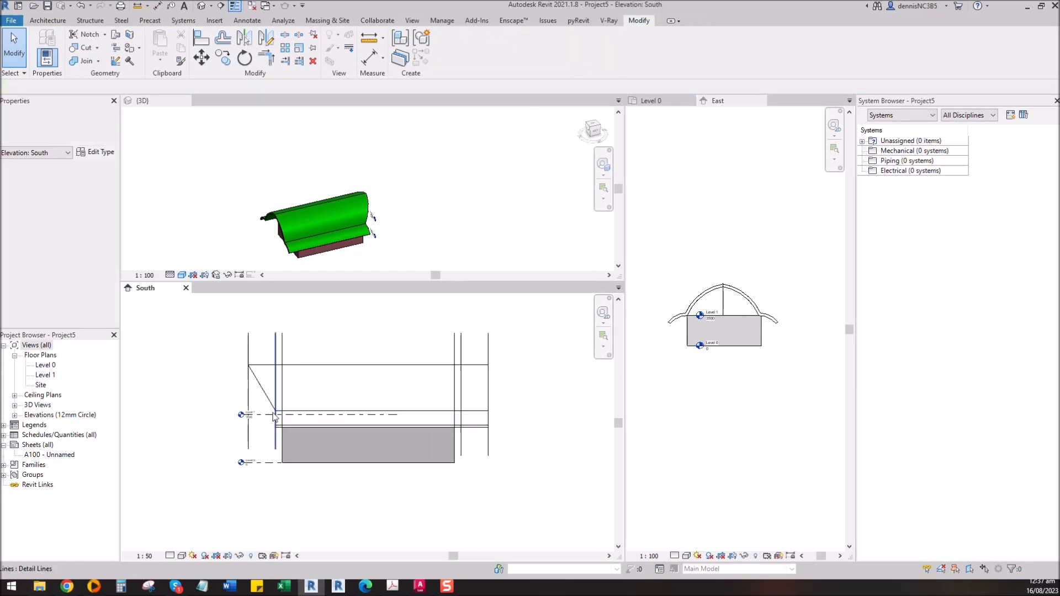
click(318, 368)
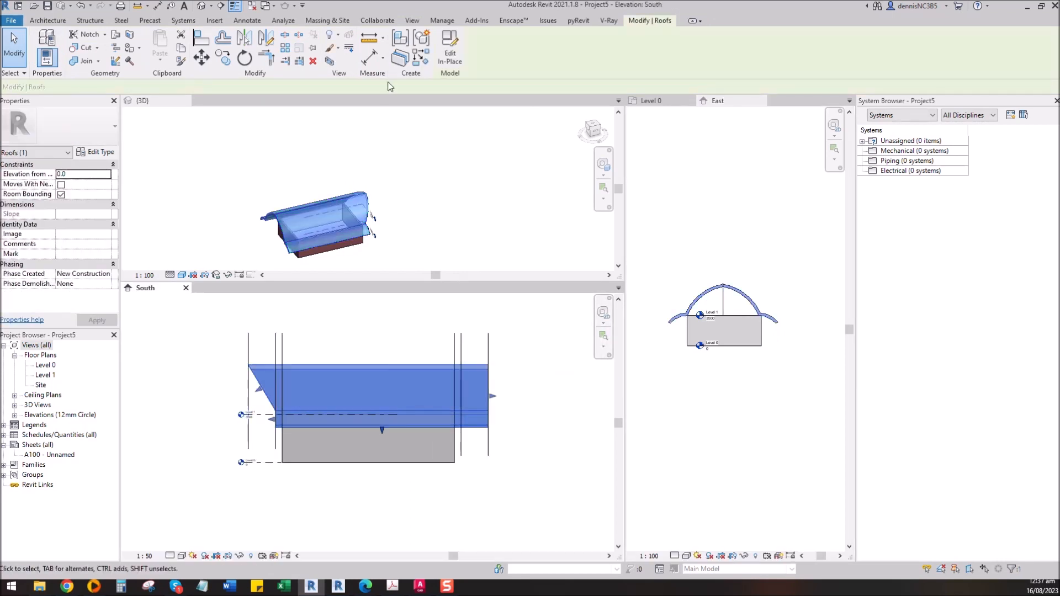
click(445, 62)
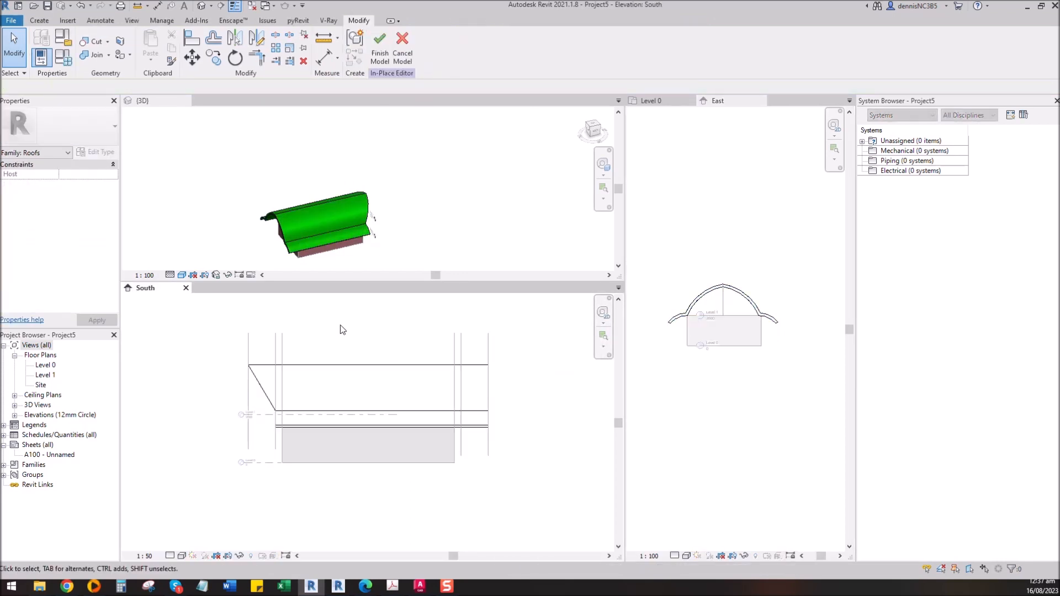
click(379, 52)
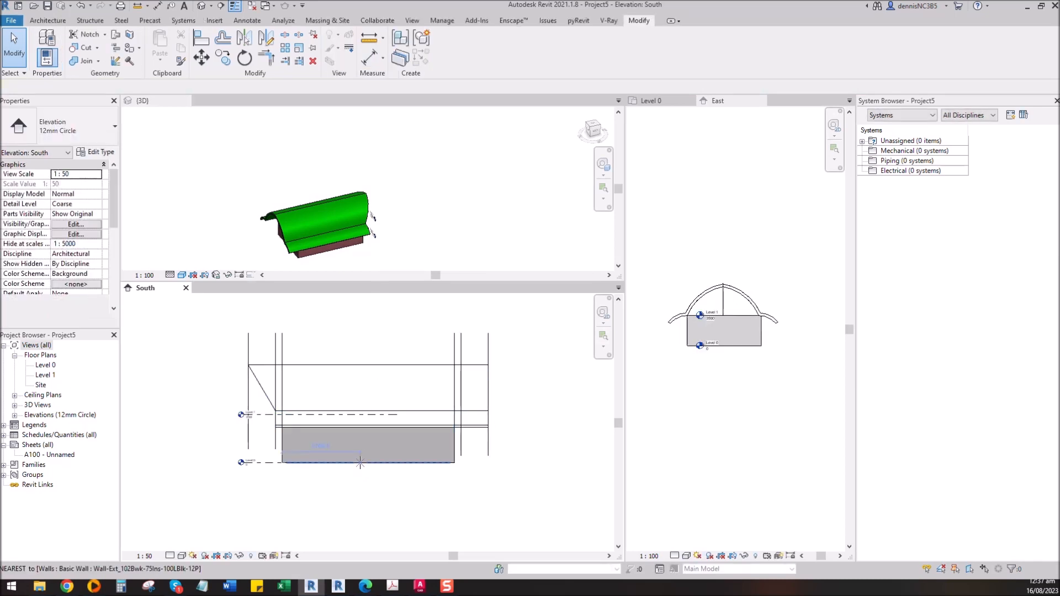
Step: Draw a vertical detail line through the middle of the building in the South elevation, from the wall base to above the roof
key(d)
key(l)
key(Escape)
key(Escape)
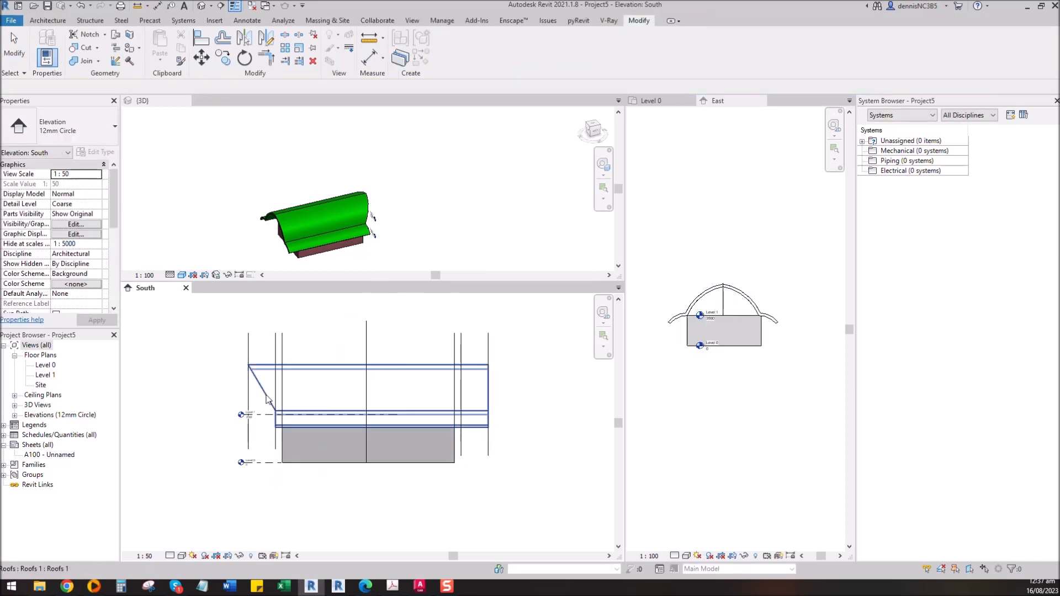
Step: Edit the roof in place and mirror a copy of the void extrusion about the central vertical detail line
click(308, 372)
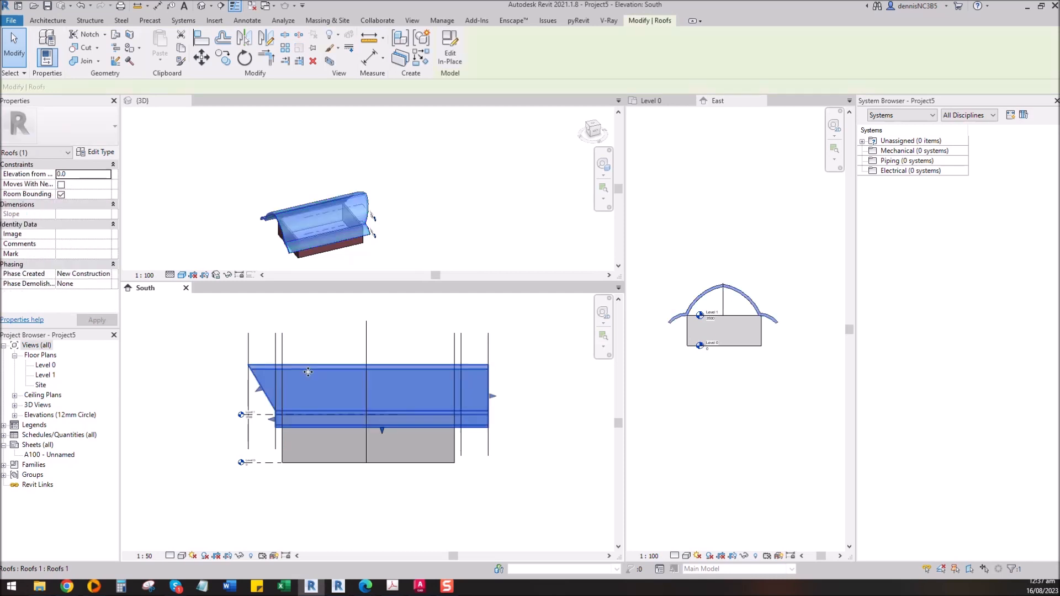
click(448, 58)
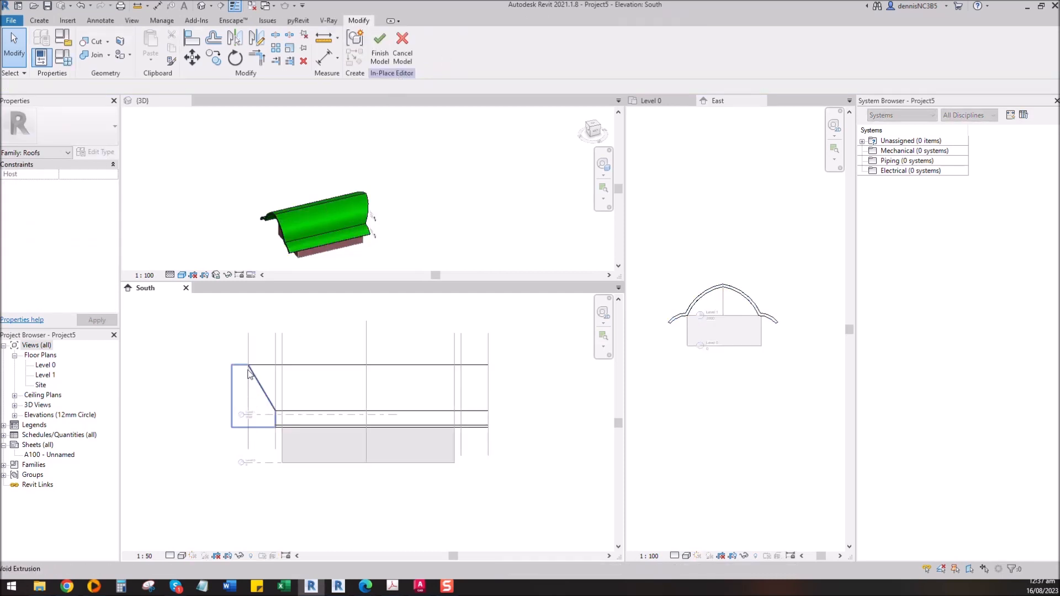
click(242, 385)
click(236, 39)
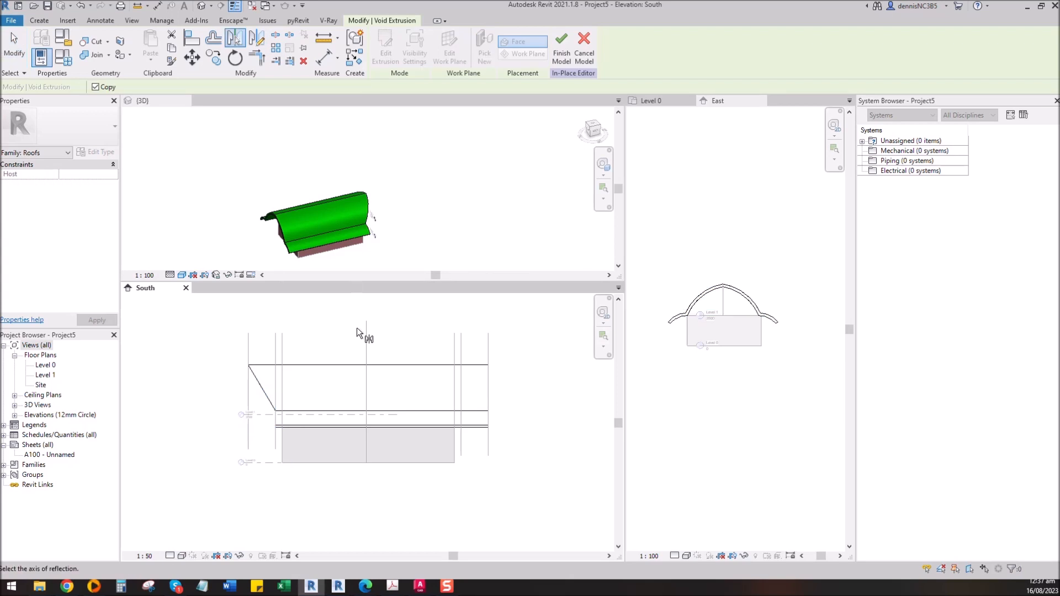
click(366, 344)
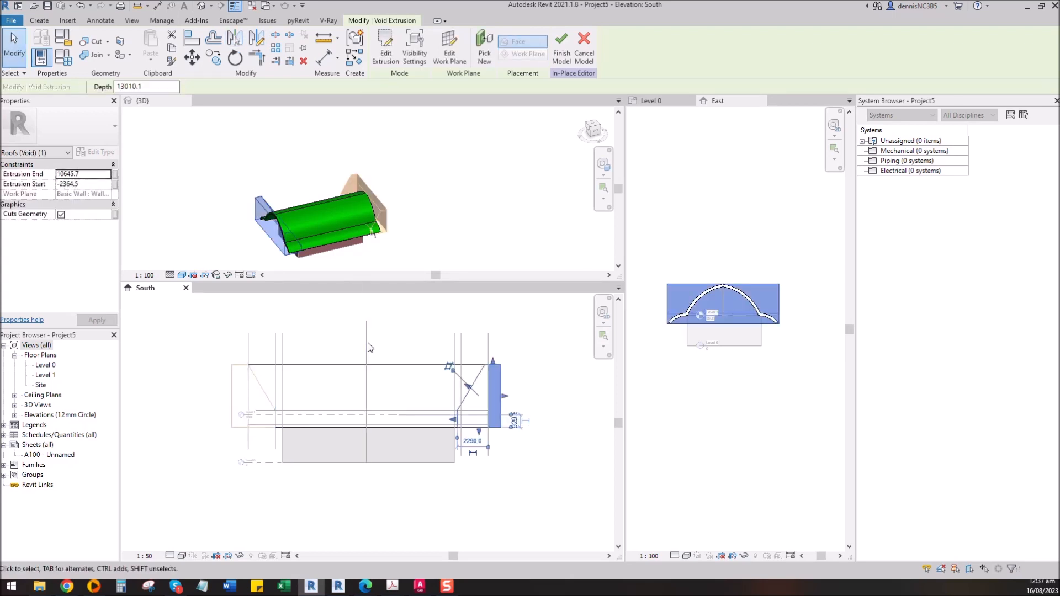
Step: Finish the in-place roof model with the mirrored void cutting the roof's opposite end
click(14, 50)
click(379, 54)
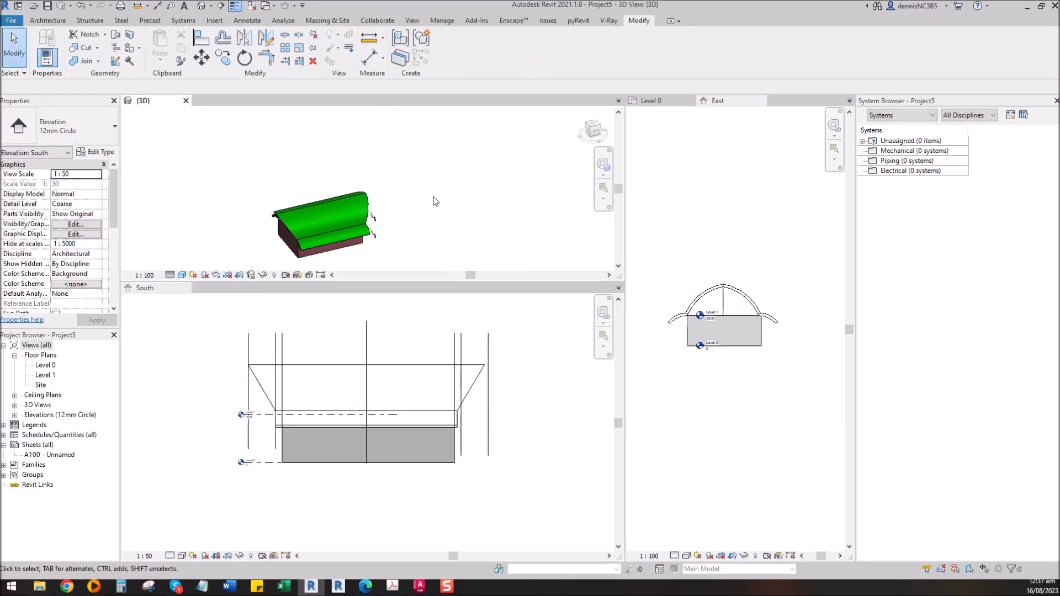
scroll(400, 229, up, 3)
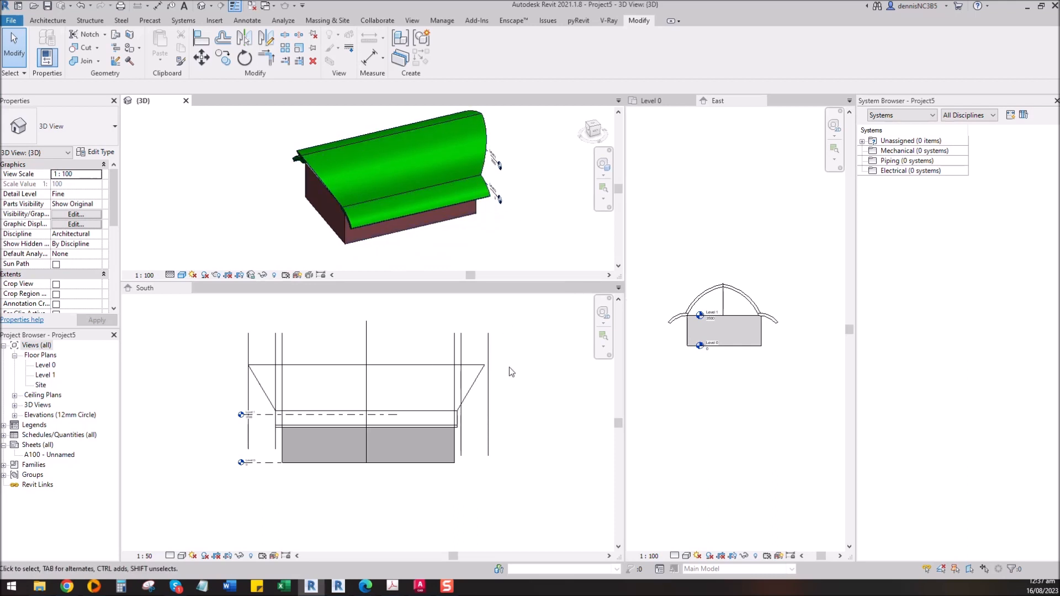
click(534, 312)
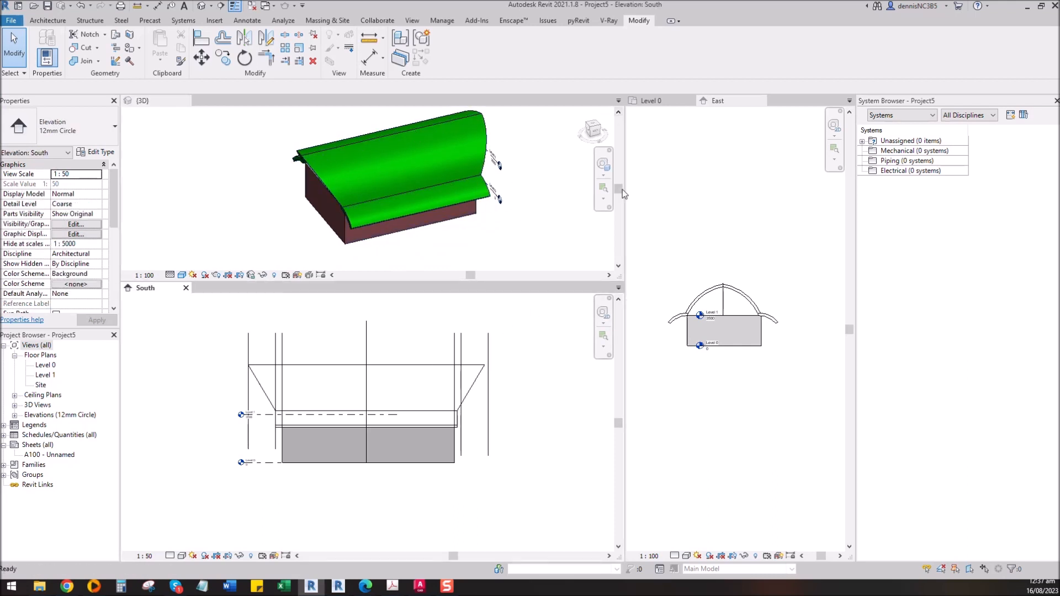
Step: In the Level 0 plan, place a 1810x2110mm Doors_ExtDbl_Flush double door in the middle of both the east and west walls
click(679, 100)
scroll(781, 314, down, 2)
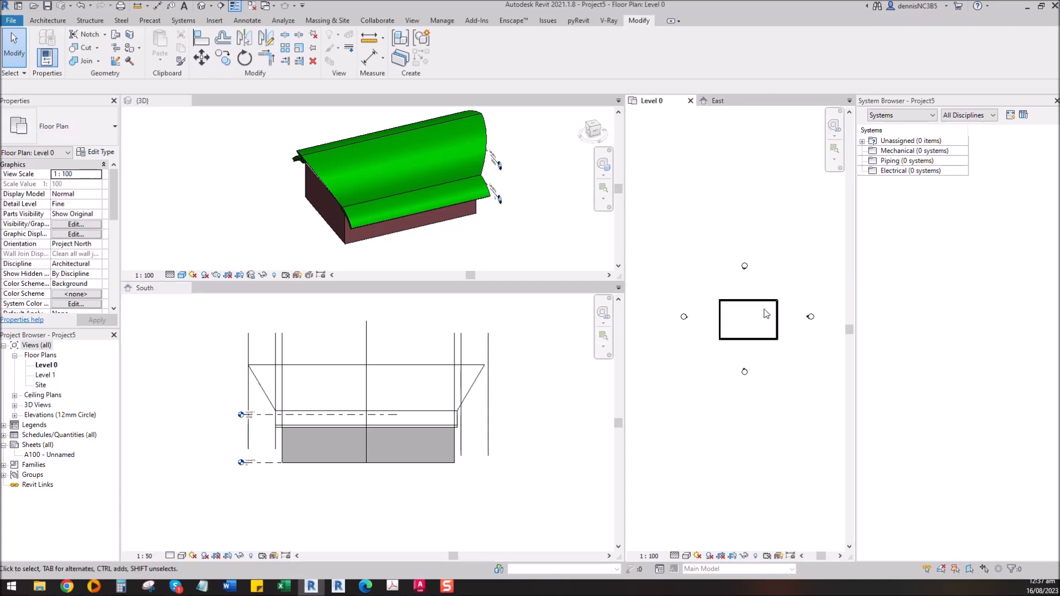
scroll(790, 326, up, 4)
middle_drag(794, 330, 809, 340)
key(d)
key(r)
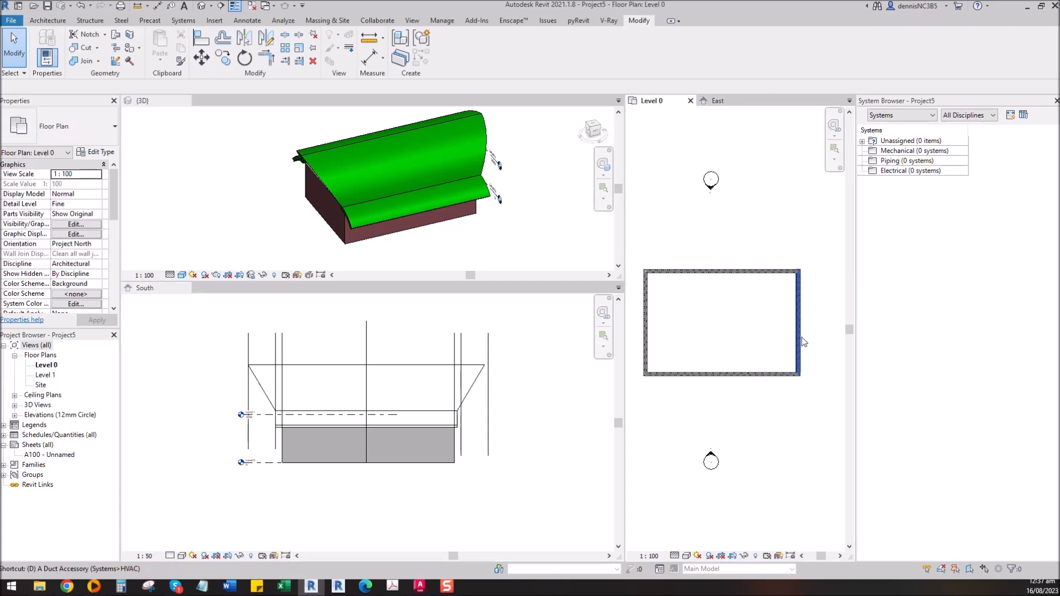
scroll(795, 321, up, 2)
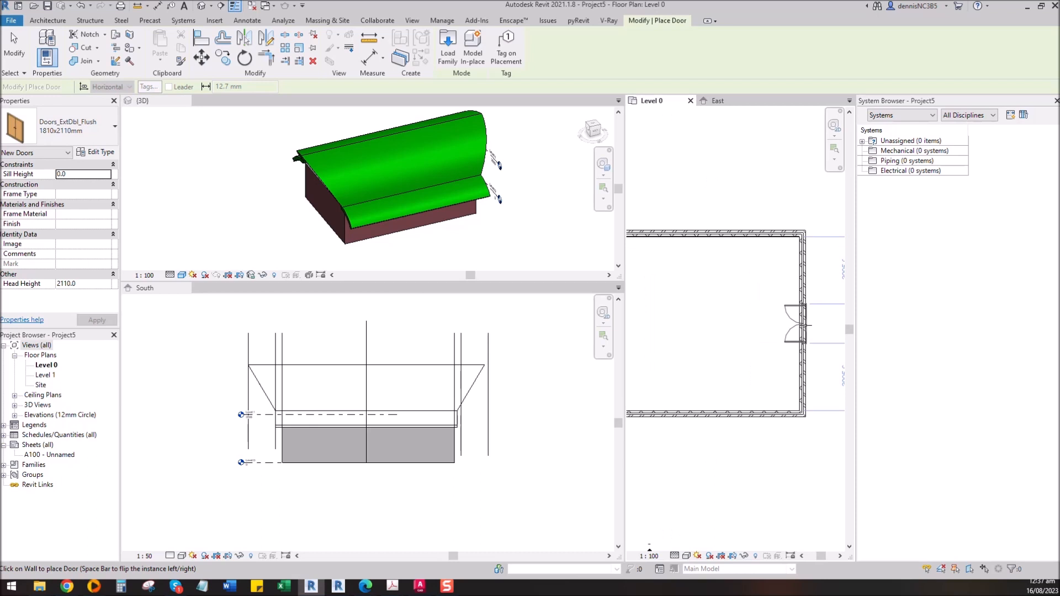
scroll(806, 320, down, 2)
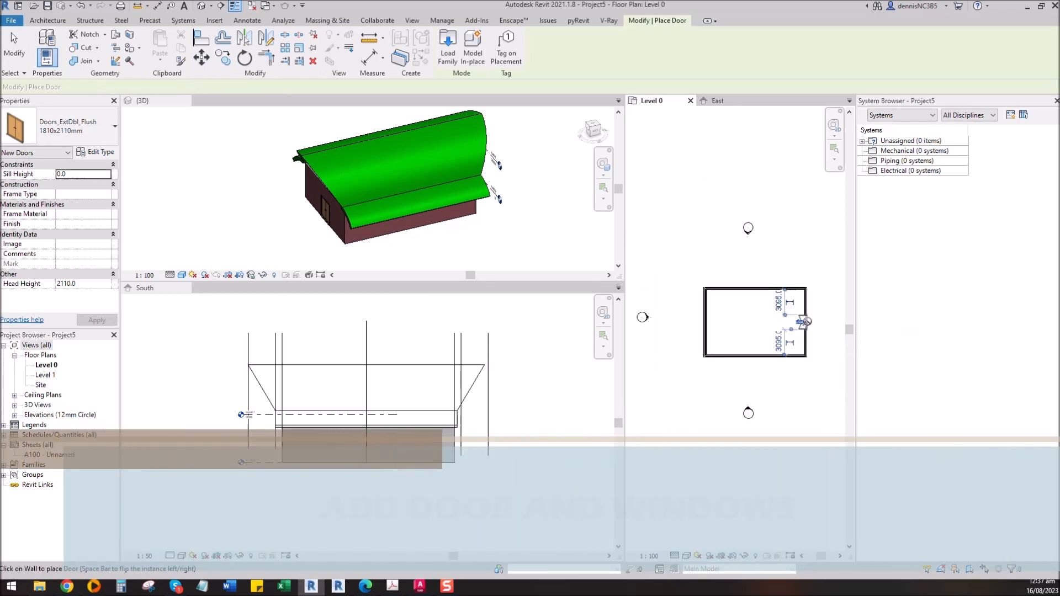
click(703, 322)
scroll(795, 315, up, 2)
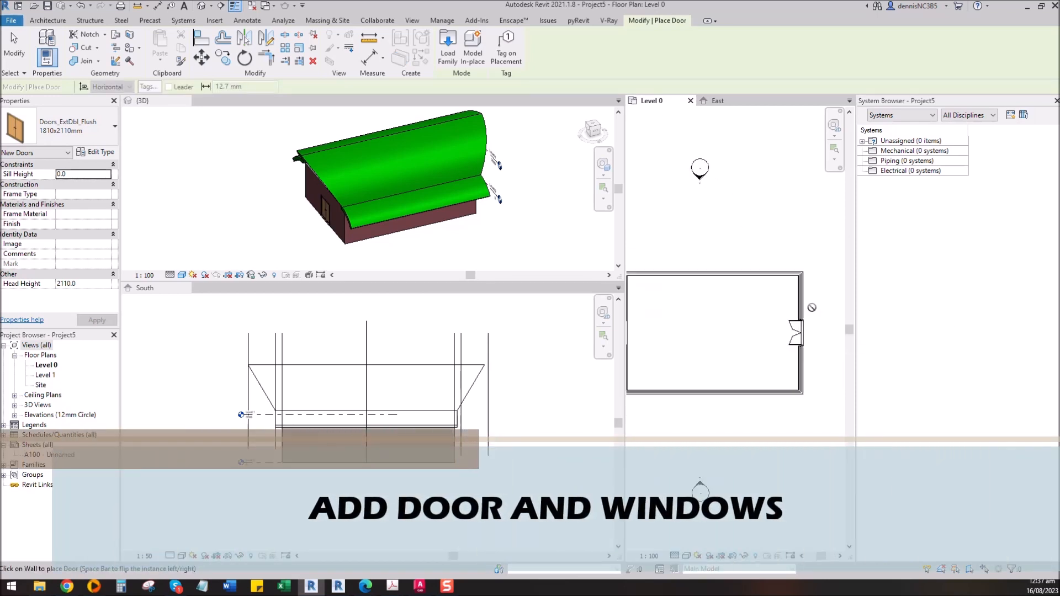
key(Escape)
key(Escape)
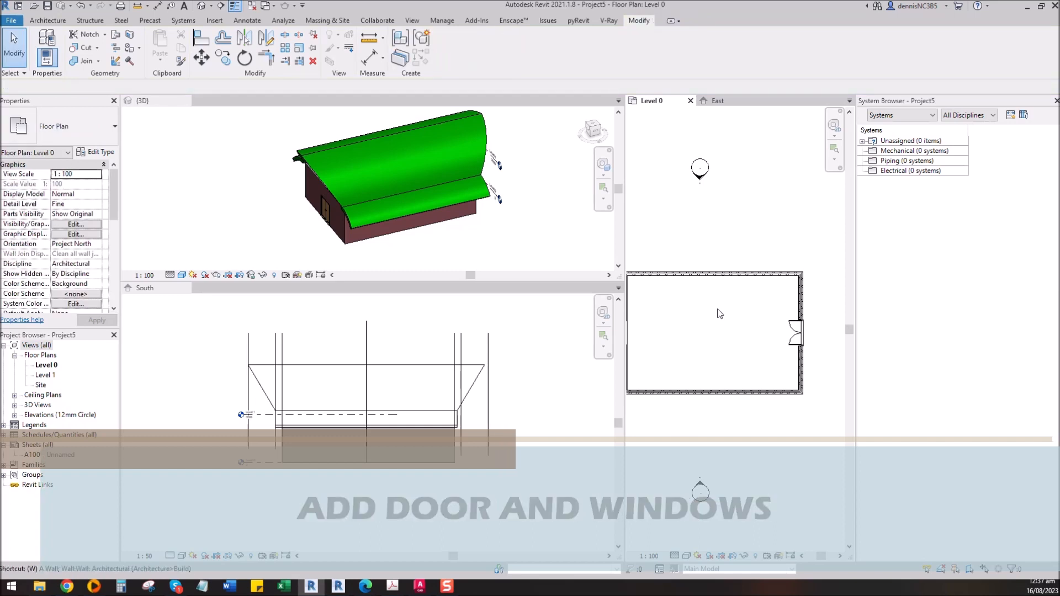
Step: Place a 1810x1210mm Windows_Sgl_Plain window on each side of the east wall's door
key(w)
key(n)
scroll(801, 304, up, 3)
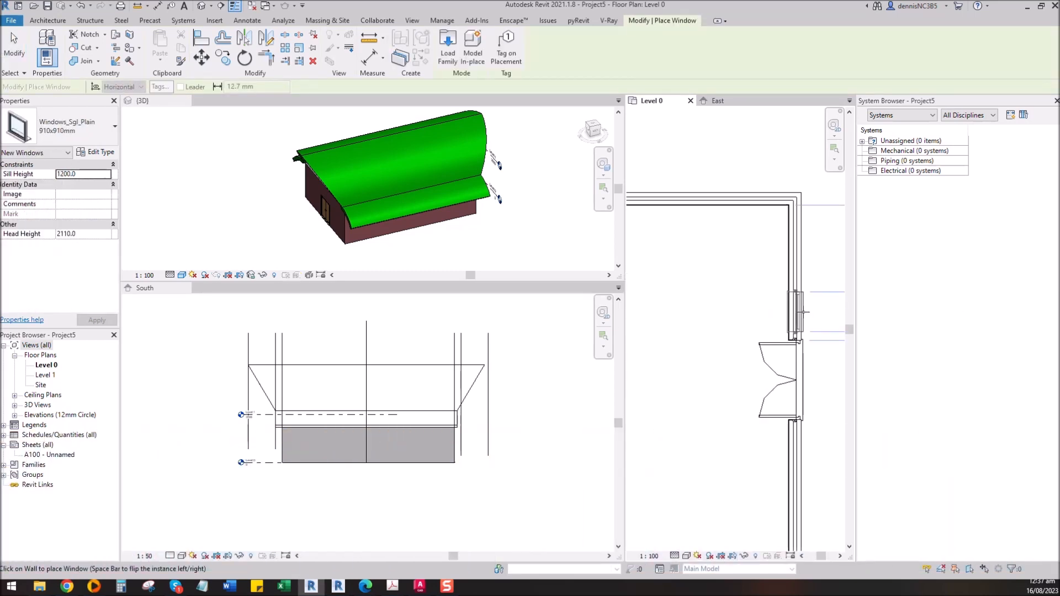
click(84, 136)
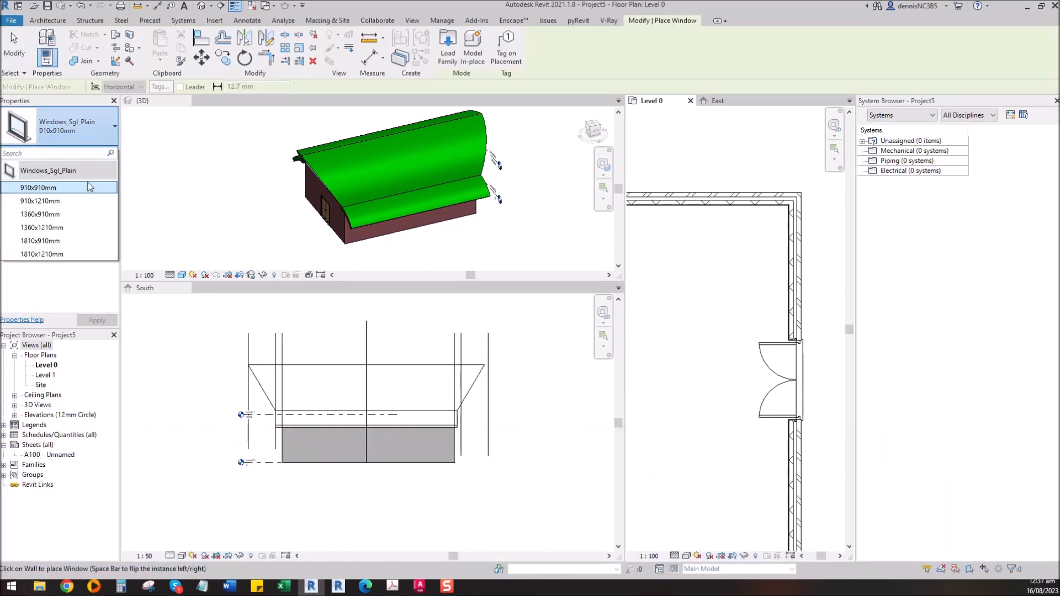
click(42, 254)
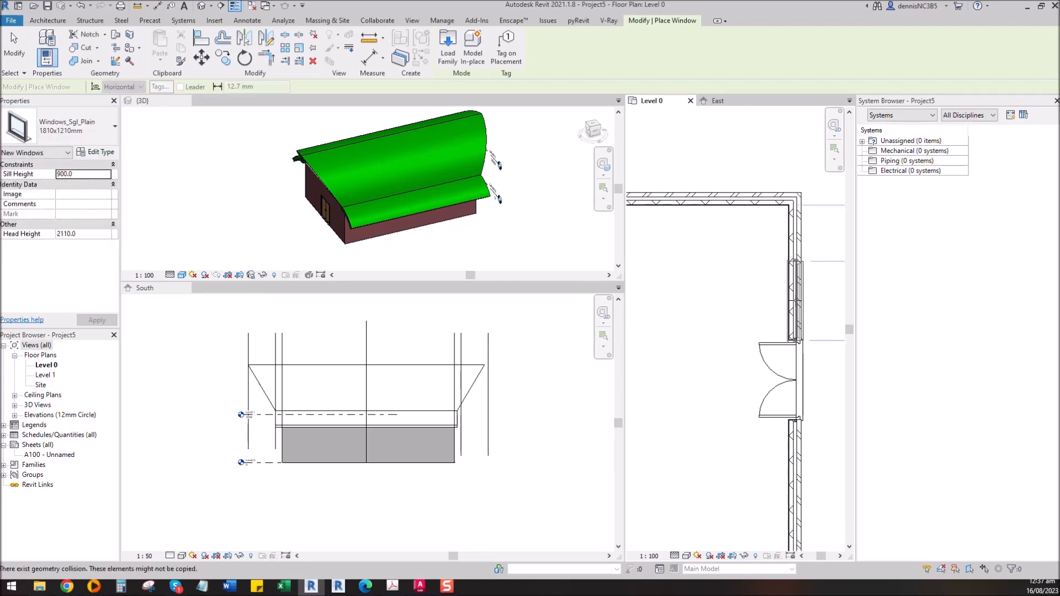
click(794, 278)
scroll(795, 279, down, 3)
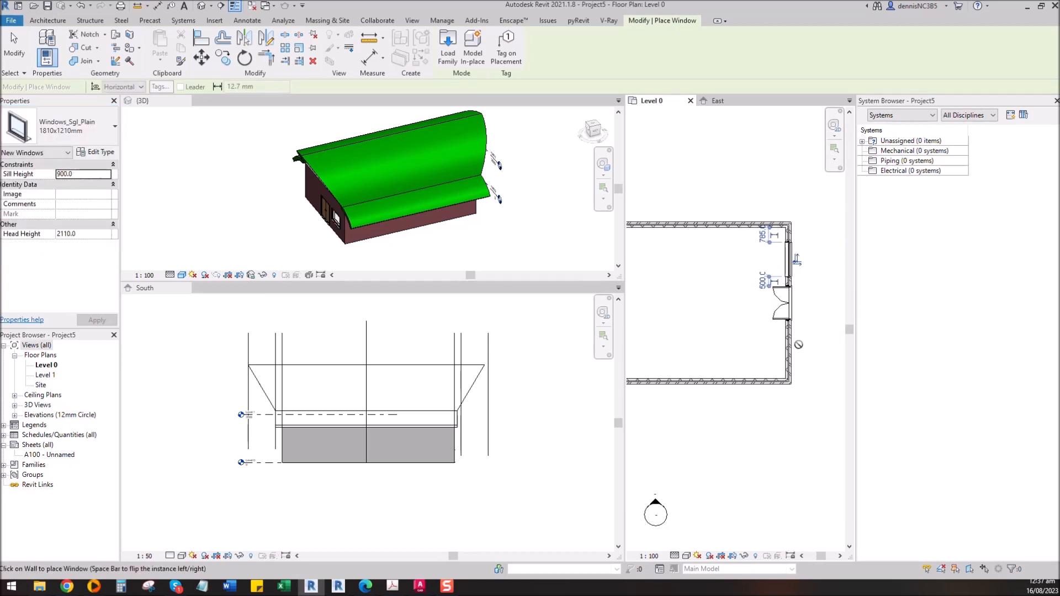
click(797, 340)
Step: Place a 1810x1210mm window on each side of the west wall's door
scroll(803, 339, down, 3)
scroll(712, 318, up, 3)
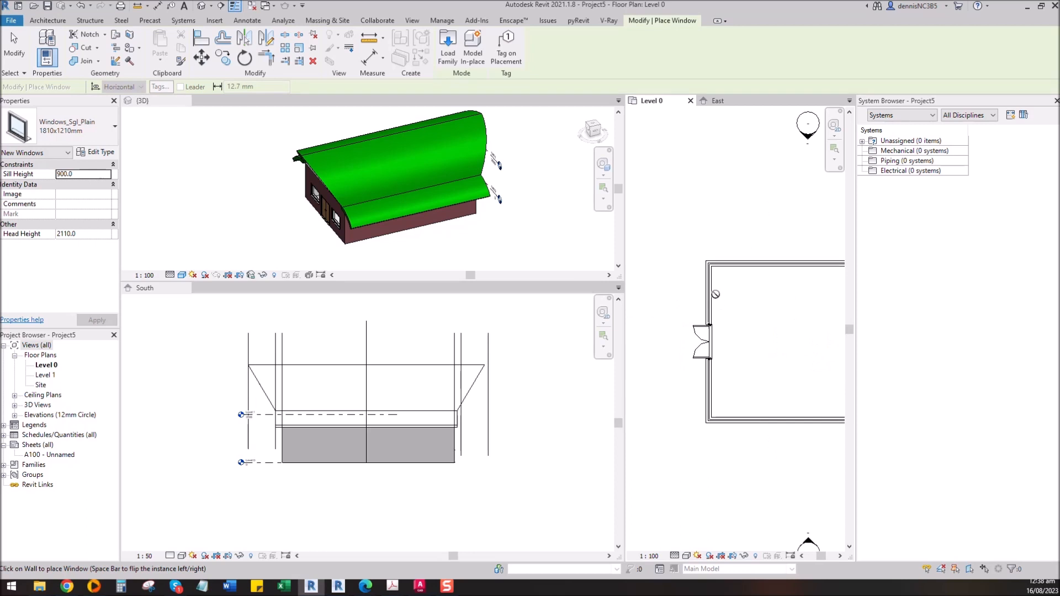
scroll(679, 397, down, 2)
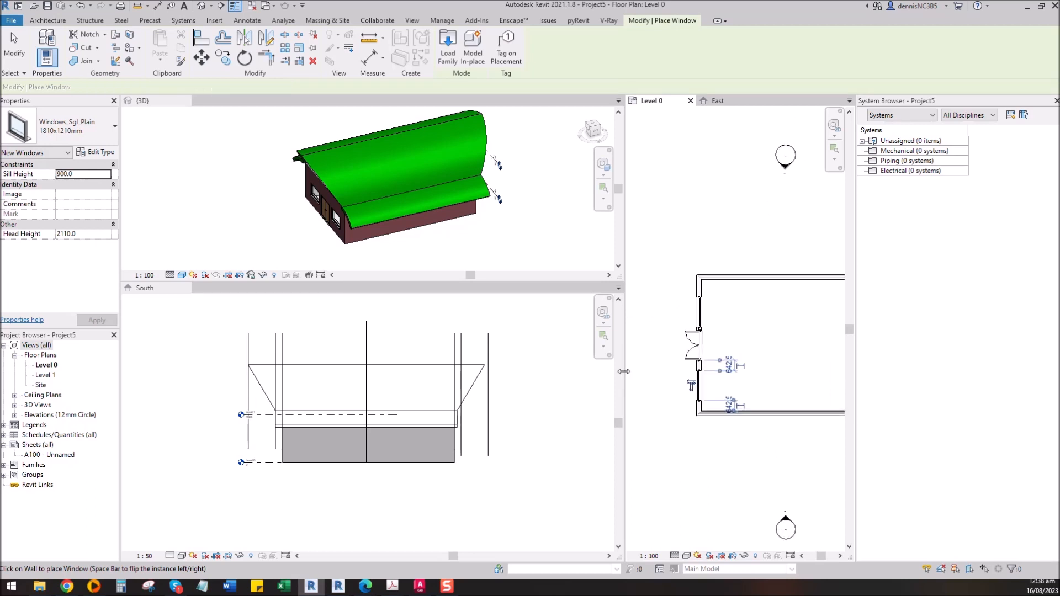
Step: Place two 1810x1210mm windows in each of the long south and north walls, one near either end
scroll(677, 410, down, 3)
scroll(751, 417, up, 3)
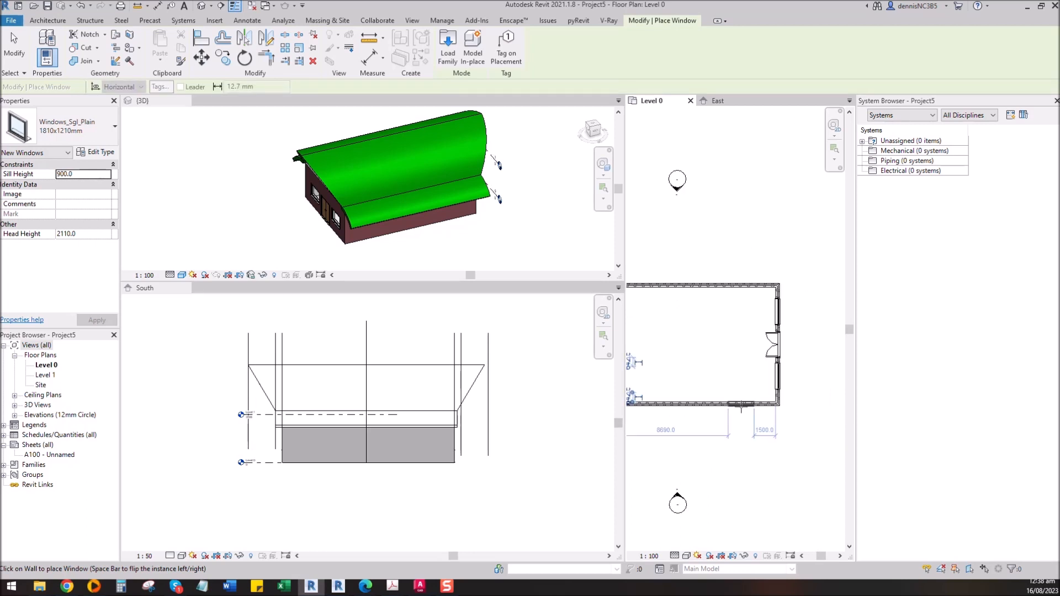
scroll(742, 407, down, 1)
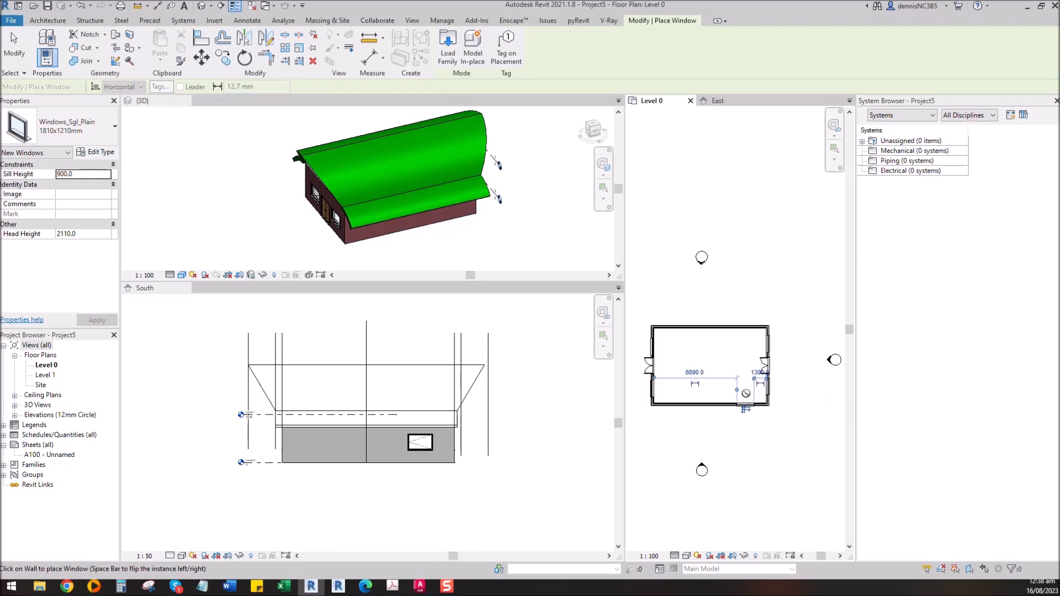
click(746, 329)
click(672, 328)
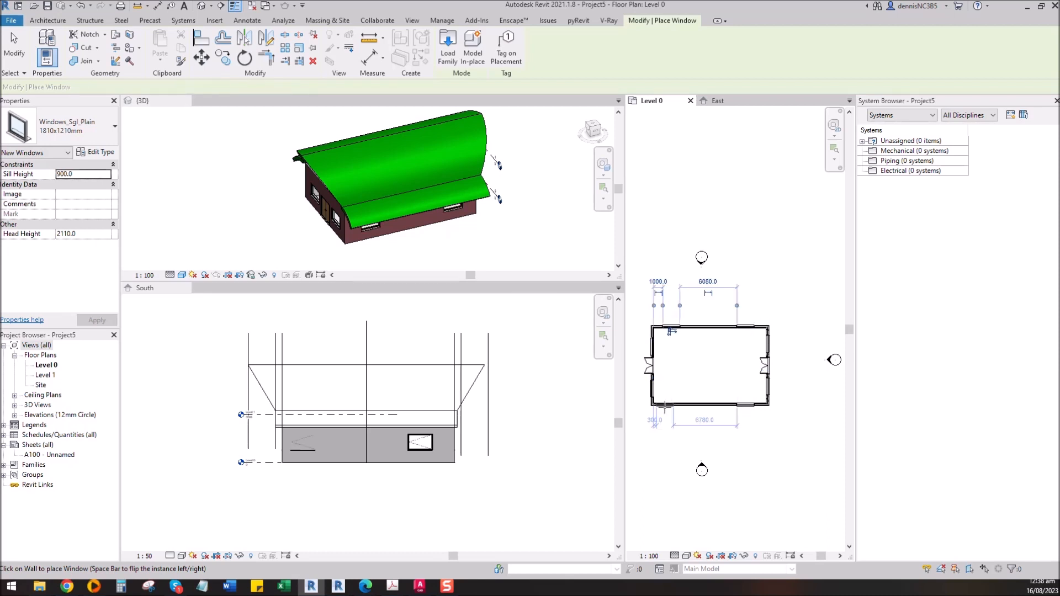
click(674, 406)
key(Escape)
key(Escape)
scroll(688, 359, up, 1)
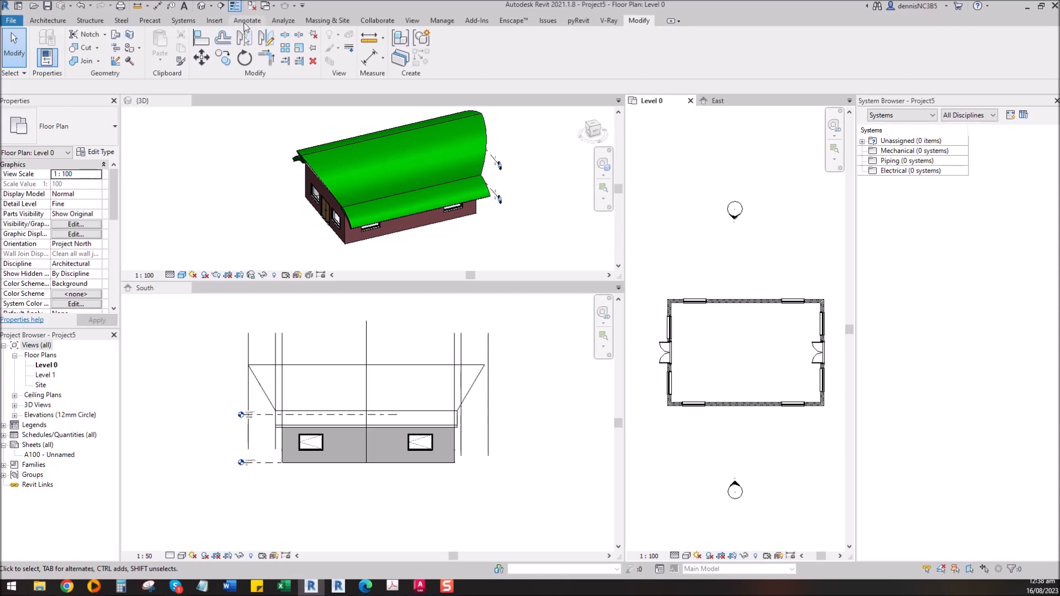
Step: Create a suspended ground floor on Level 0 with a rectangular boundary between opposite inner corners of the walls
click(48, 22)
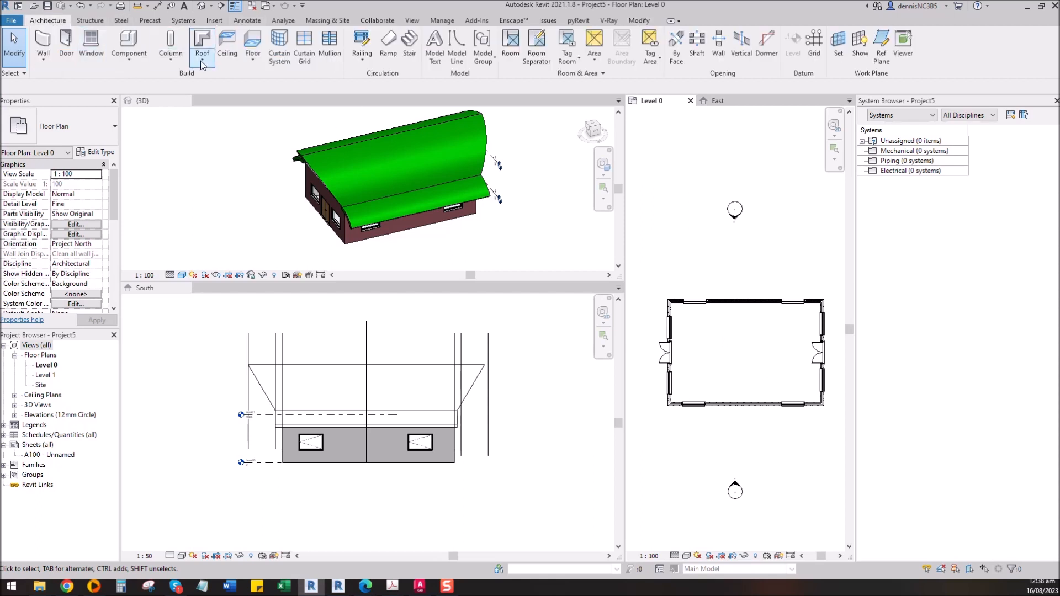
click(252, 60)
click(282, 79)
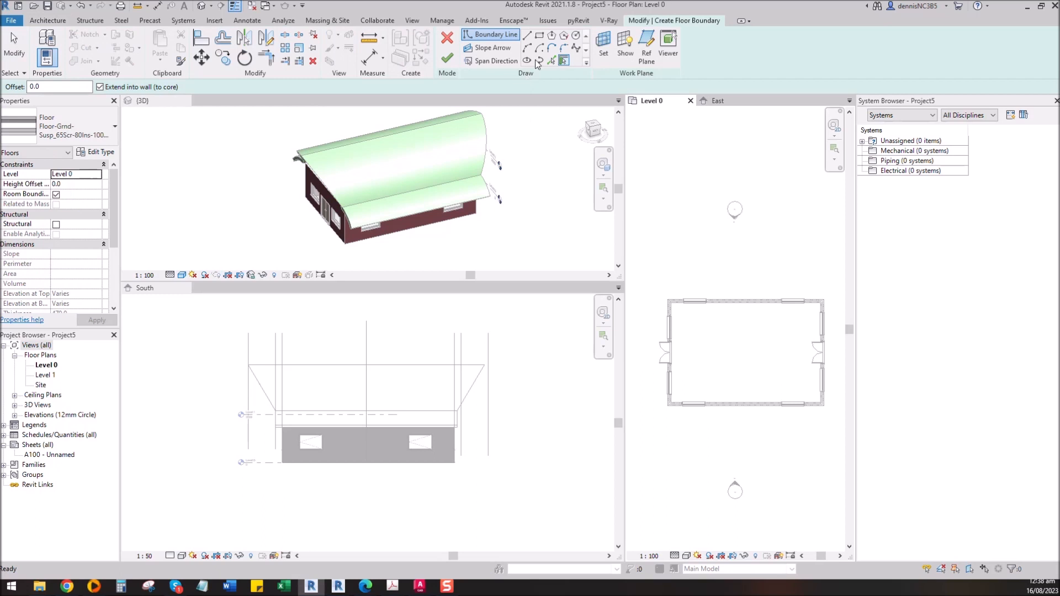
click(540, 38)
scroll(683, 317, up, 3)
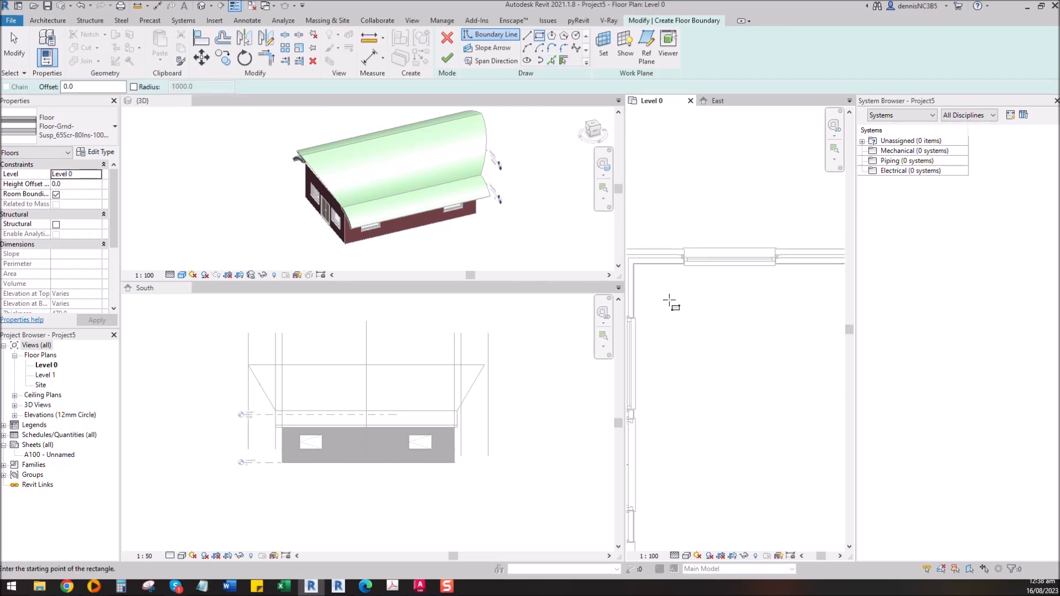
click(634, 263)
scroll(734, 331, down, 3)
scroll(767, 355, up, 4)
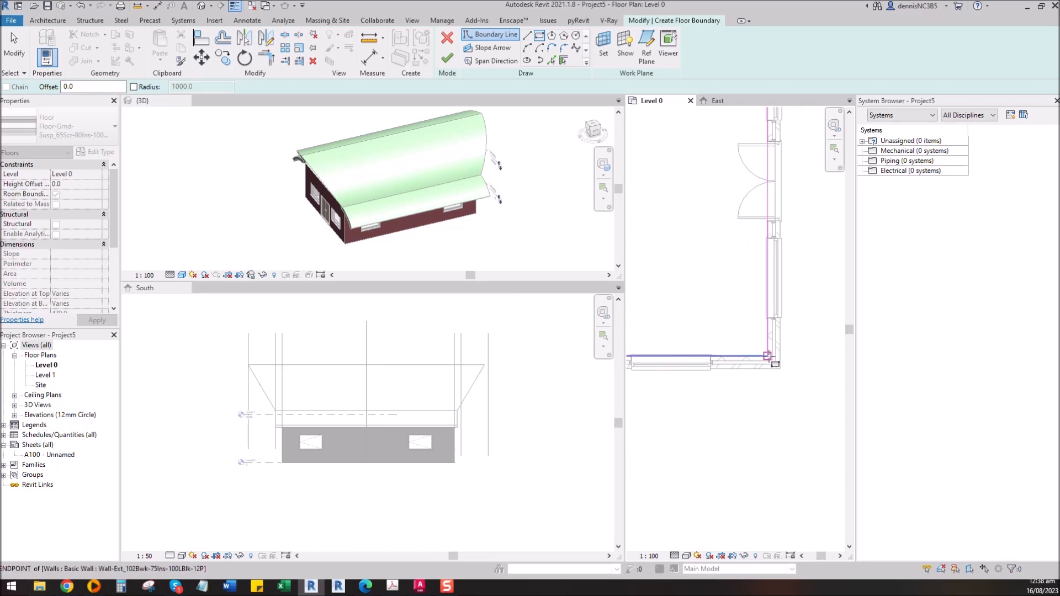
click(767, 355)
click(447, 57)
click(462, 101)
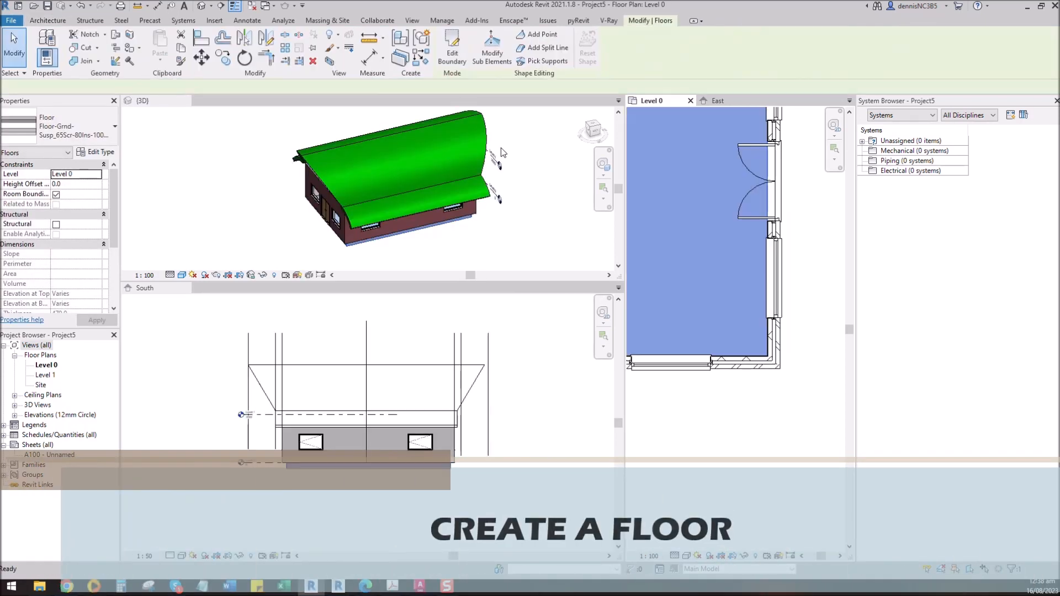
Step: Close the East, Level 0 and South views, leaving only the 3D view open
click(749, 103)
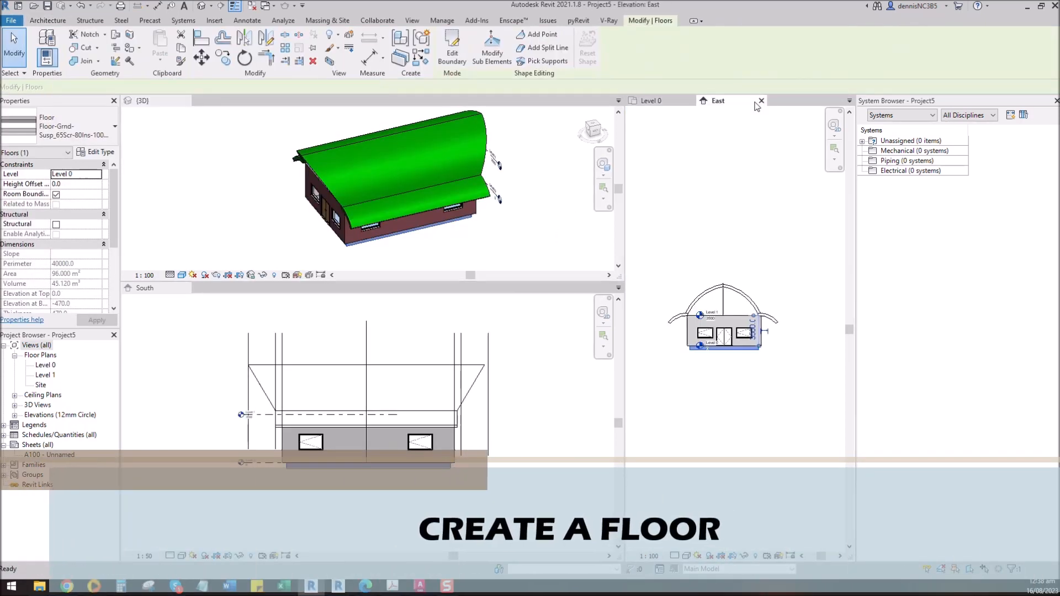
click(761, 100)
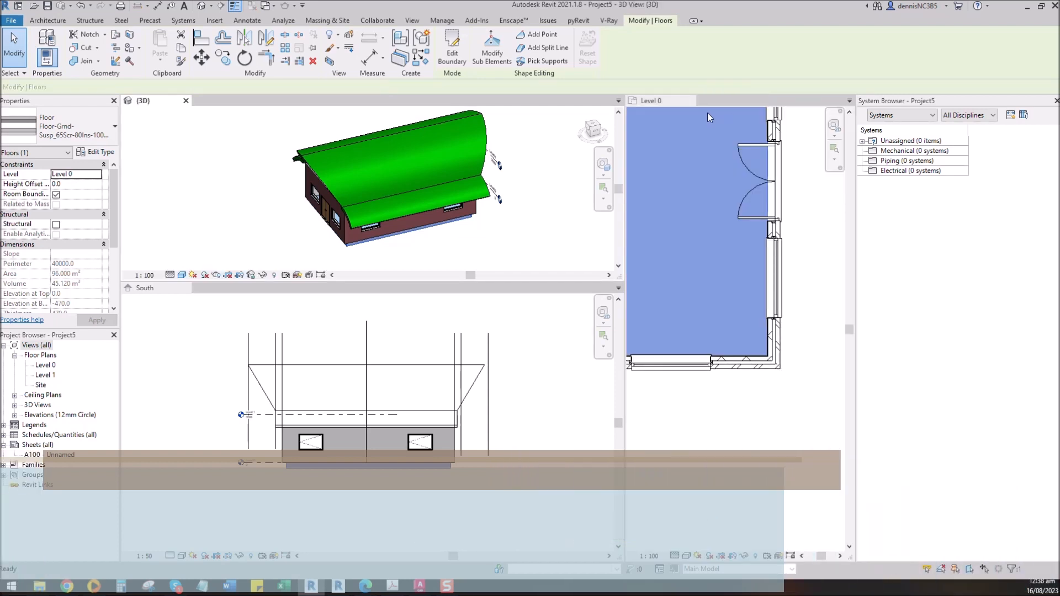
click(710, 119)
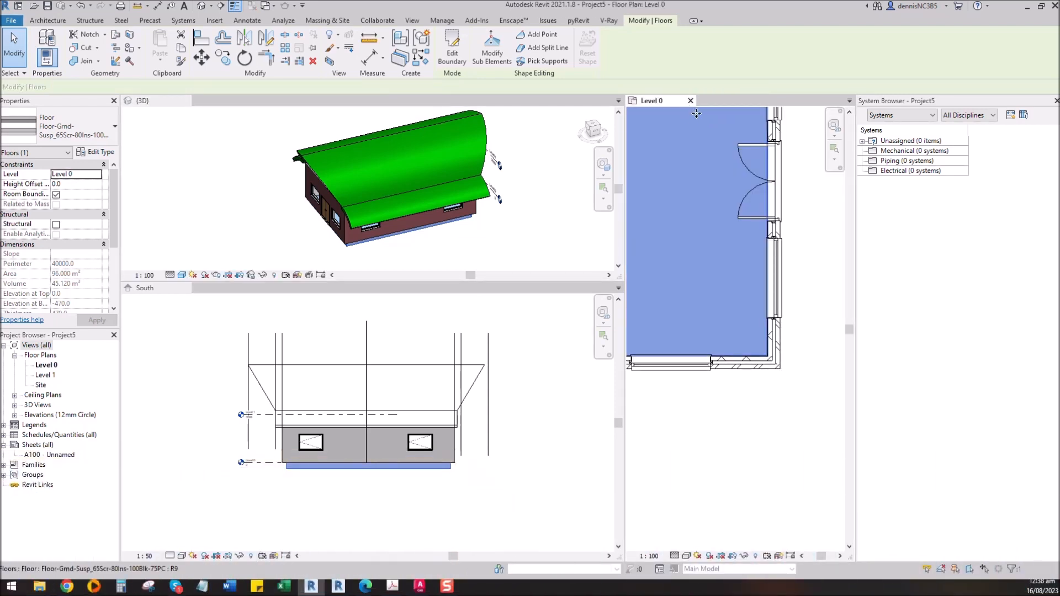
click(690, 100)
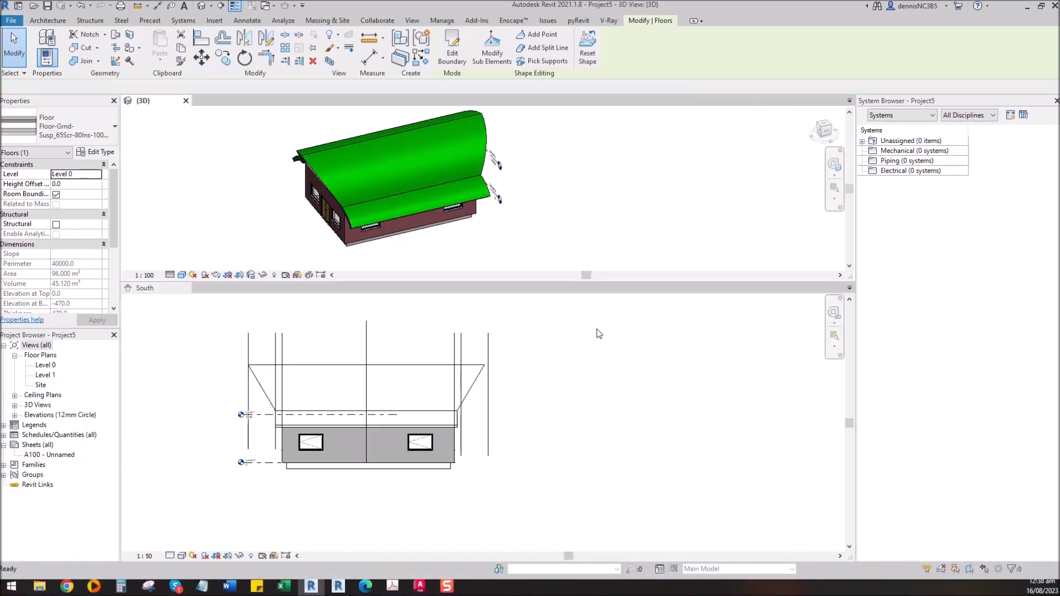
click(321, 301)
scroll(518, 368, down, 2)
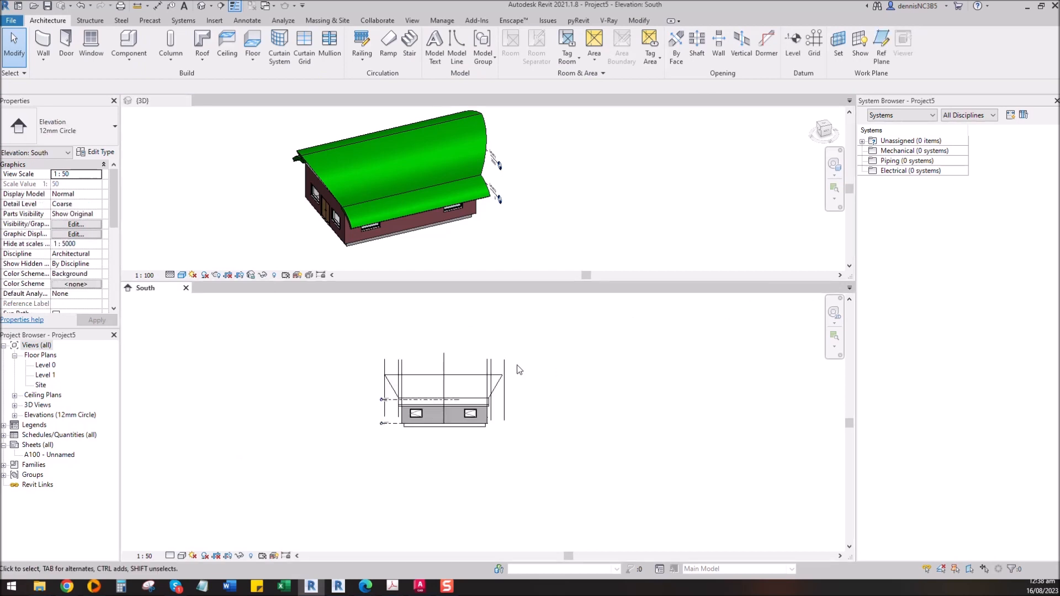
click(186, 287)
scroll(459, 236, up, 4)
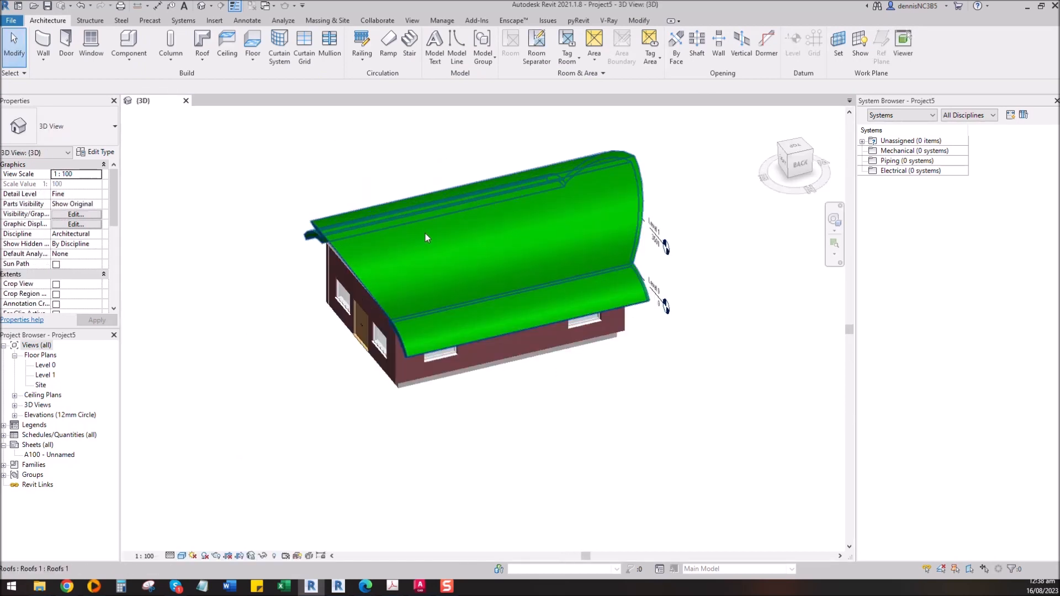
Step: Set the 3D view's visual style to Realistic
middle_drag(425, 234, 430, 252)
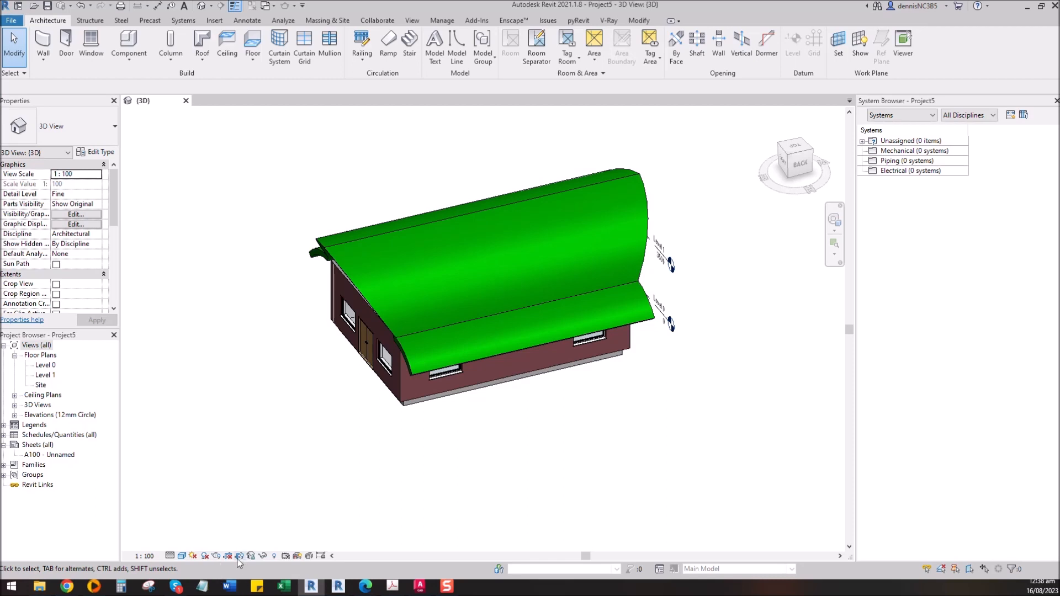
click(185, 557)
click(194, 544)
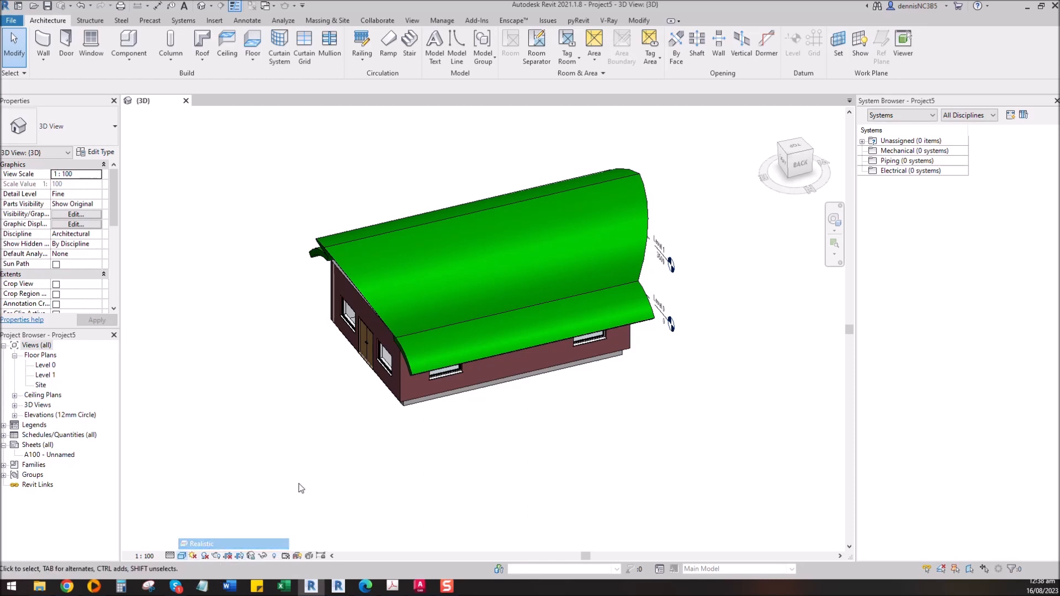
Step: Select the whole chain of exterior walls and attach their tops to the curved roof
shift+middle_drag(450, 403, 497, 306)
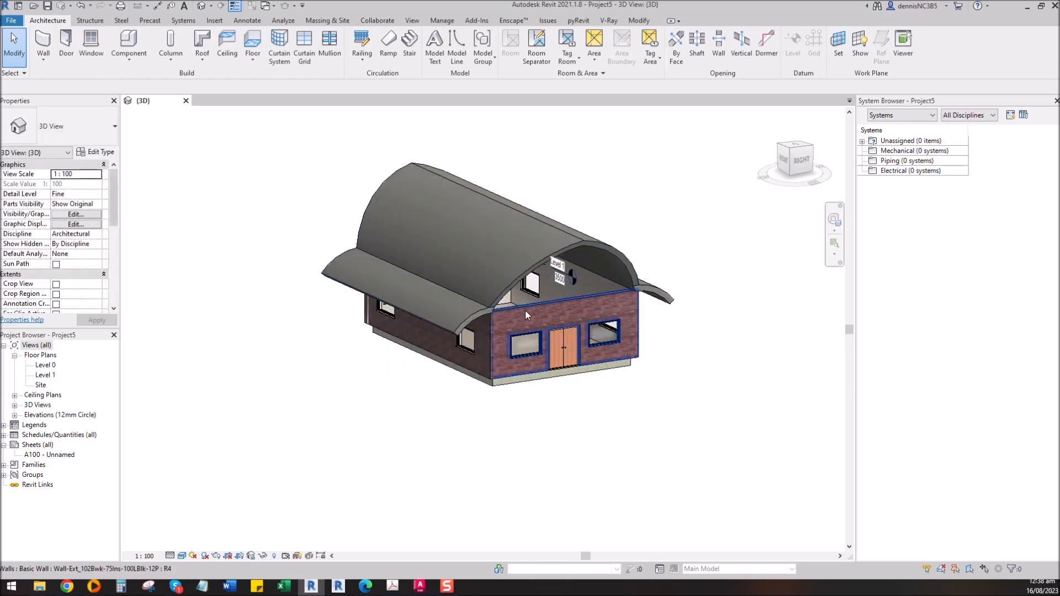
click(525, 310)
key(Tab)
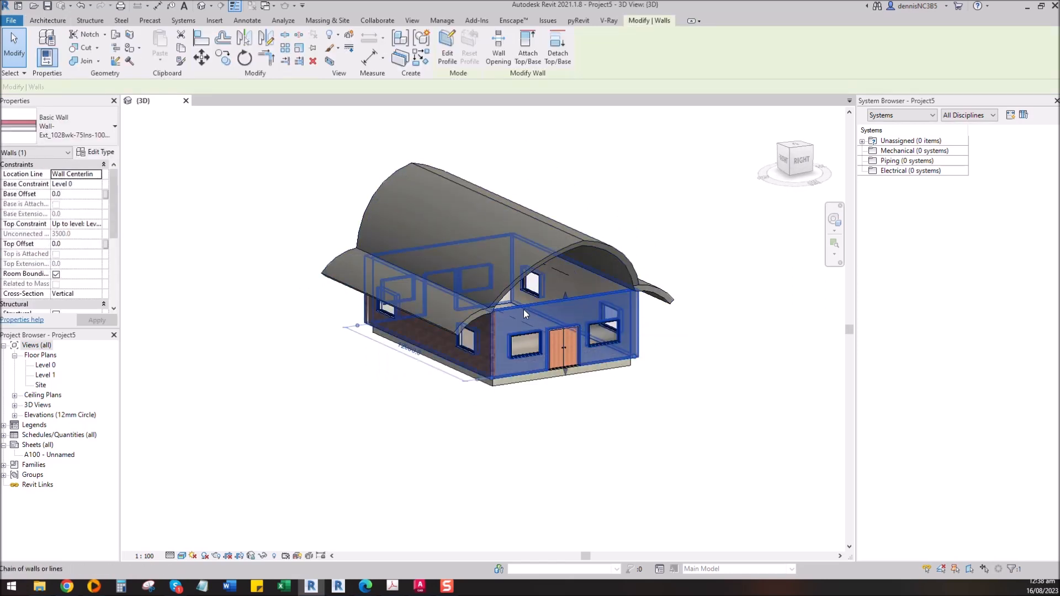
click(568, 241)
click(680, 375)
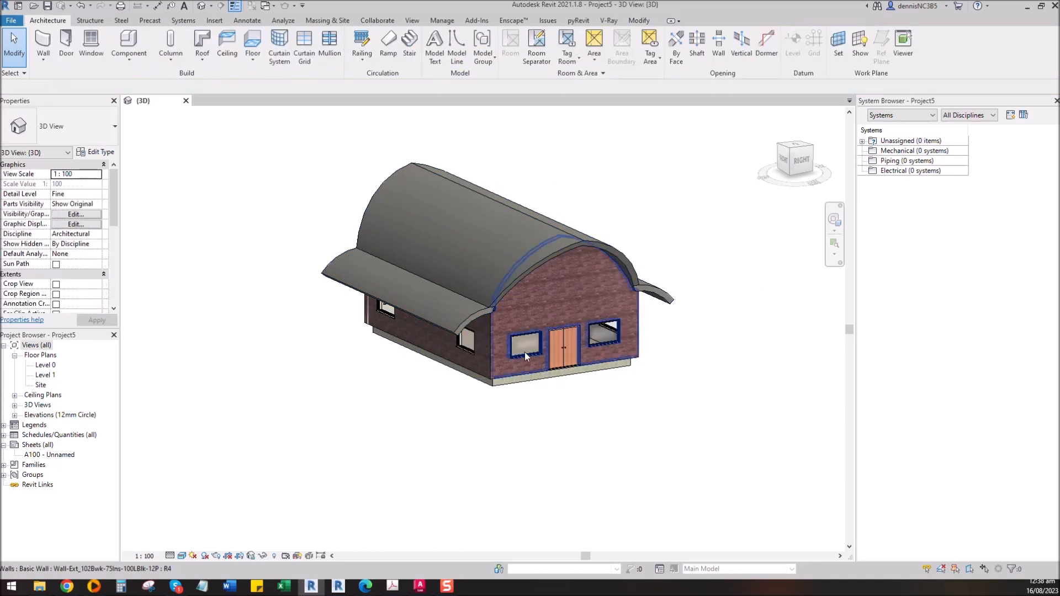
Step: Set the base offset of the gable wall with the double door on the building's right side to -500
scroll(524, 367, up, 2)
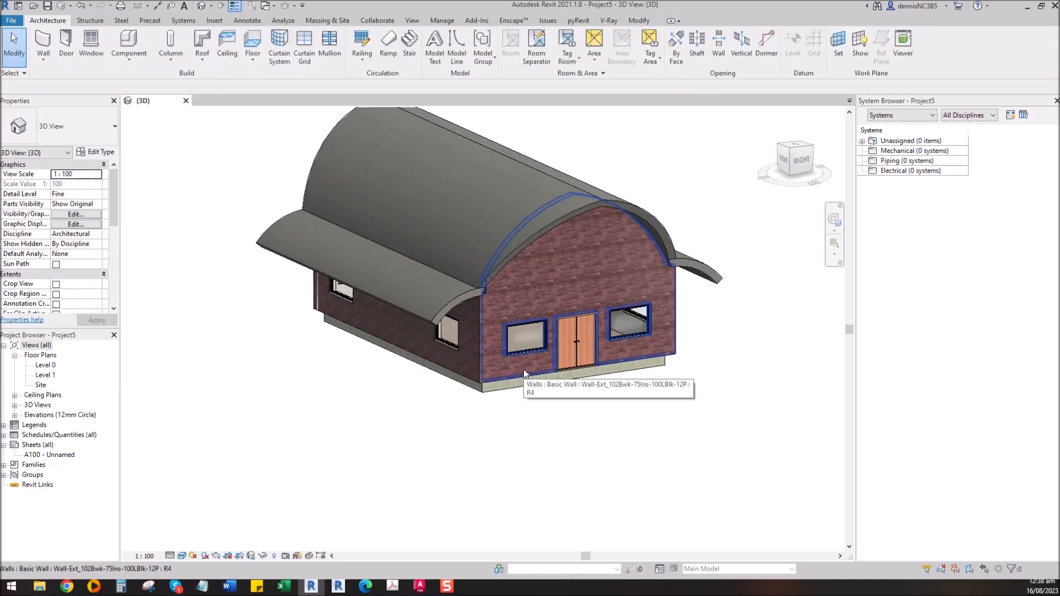
click(524, 368)
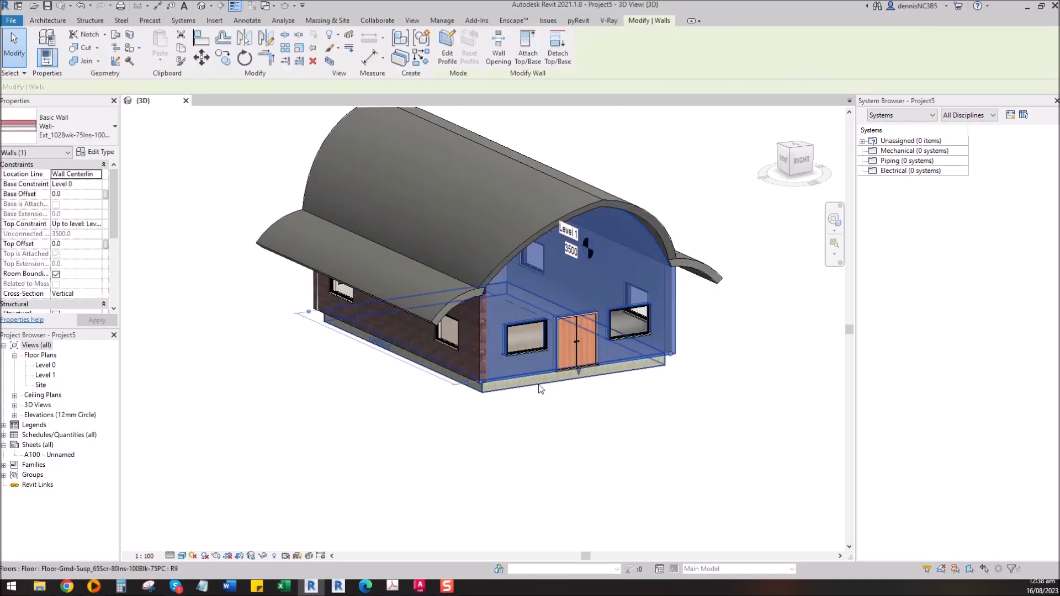
click(77, 195)
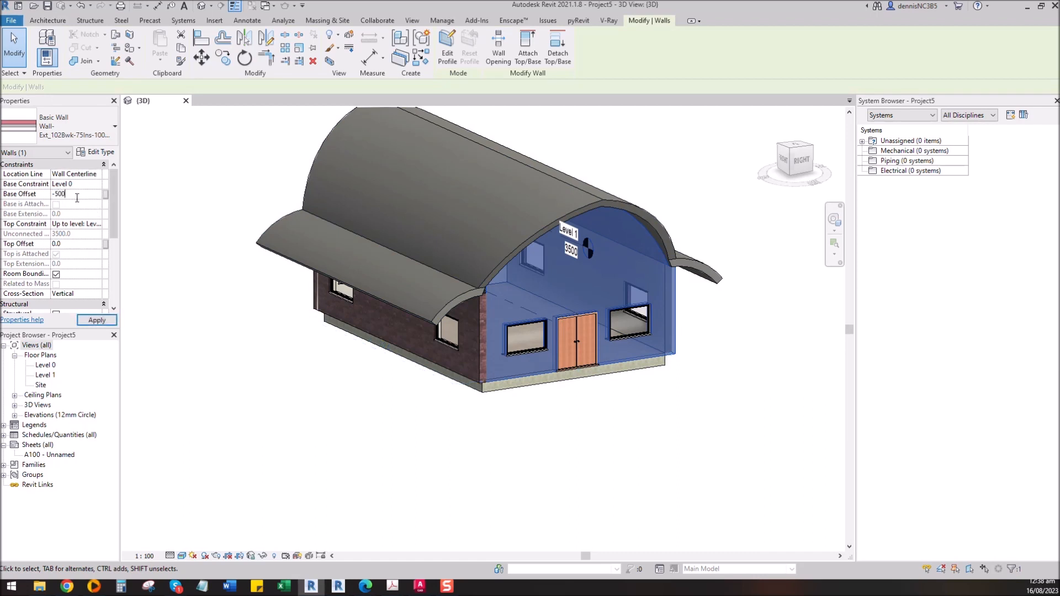
click(283, 405)
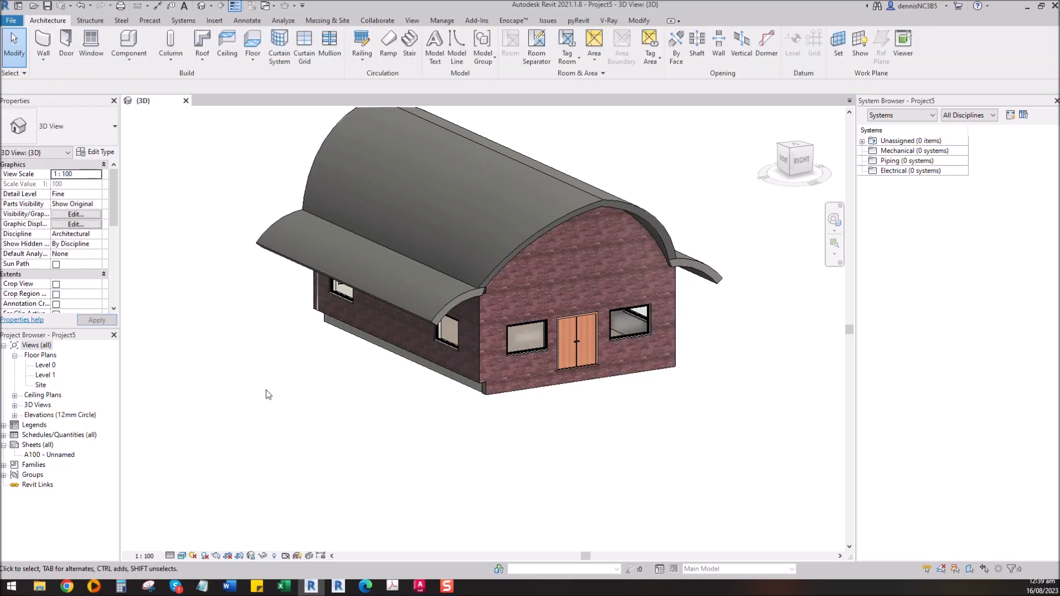
click(500, 393)
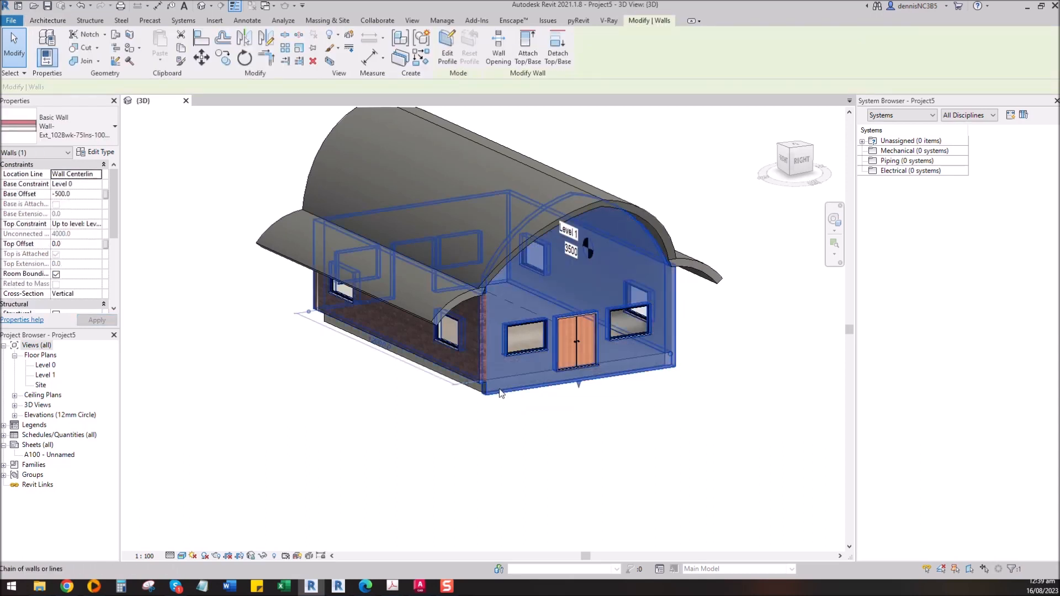
click(84, 195)
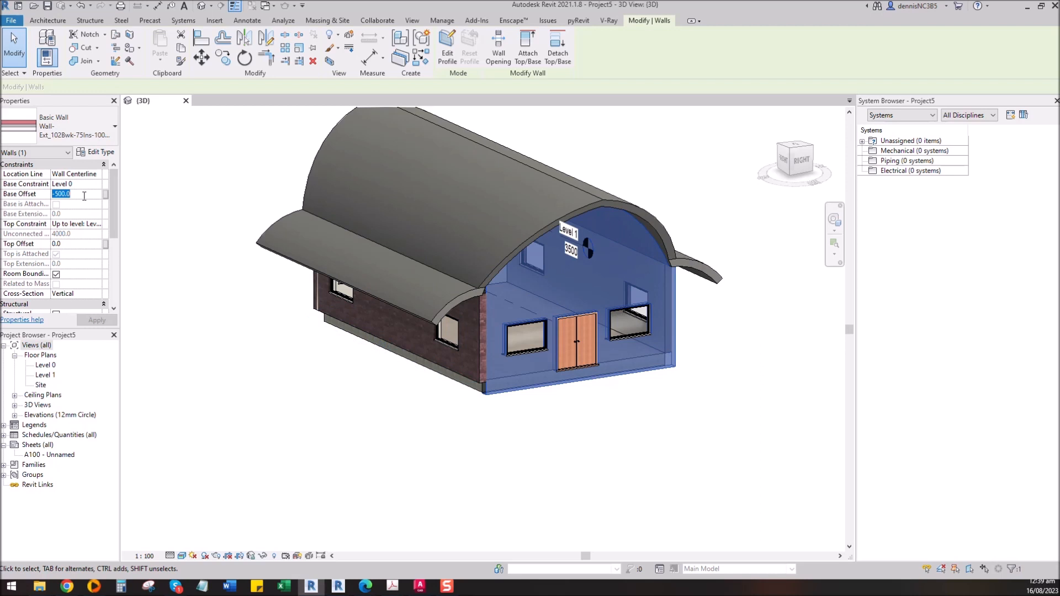
text(-500)
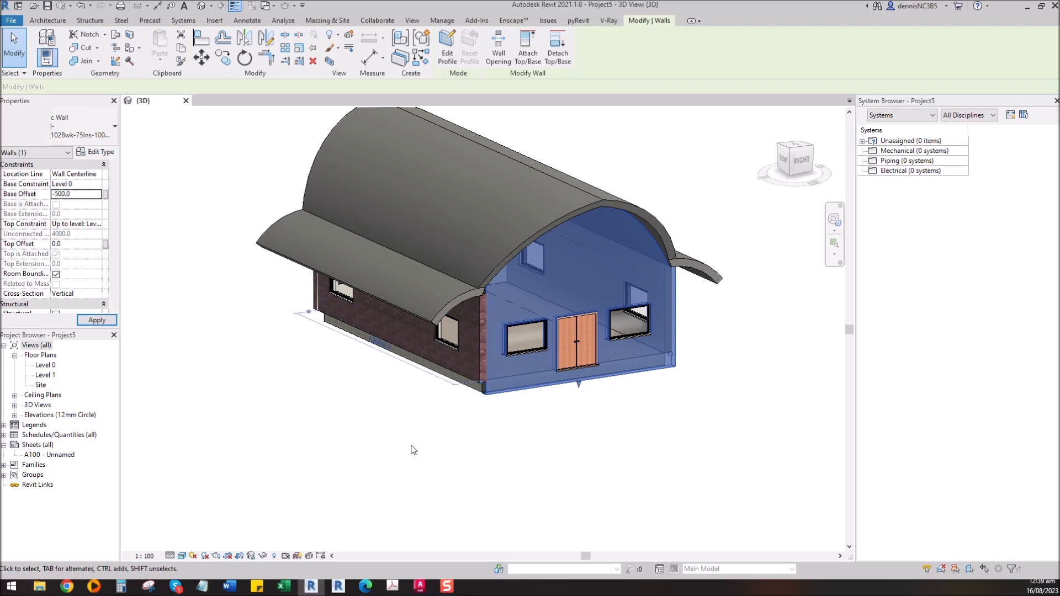
click(408, 447)
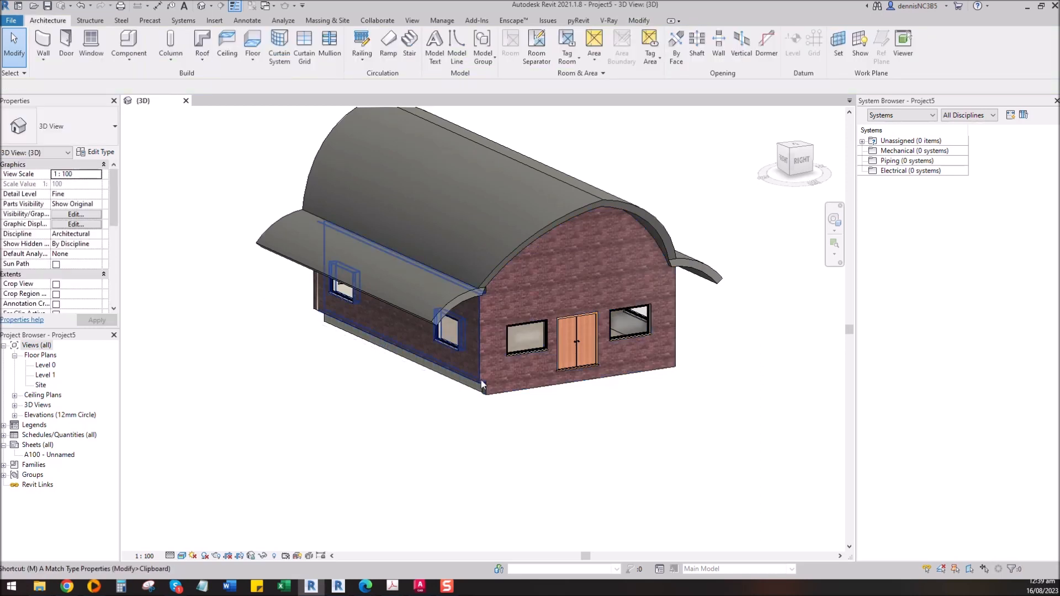
Step: Match the type properties of the lowered gable wall onto the other three exterior walls
key(m)
key(a)
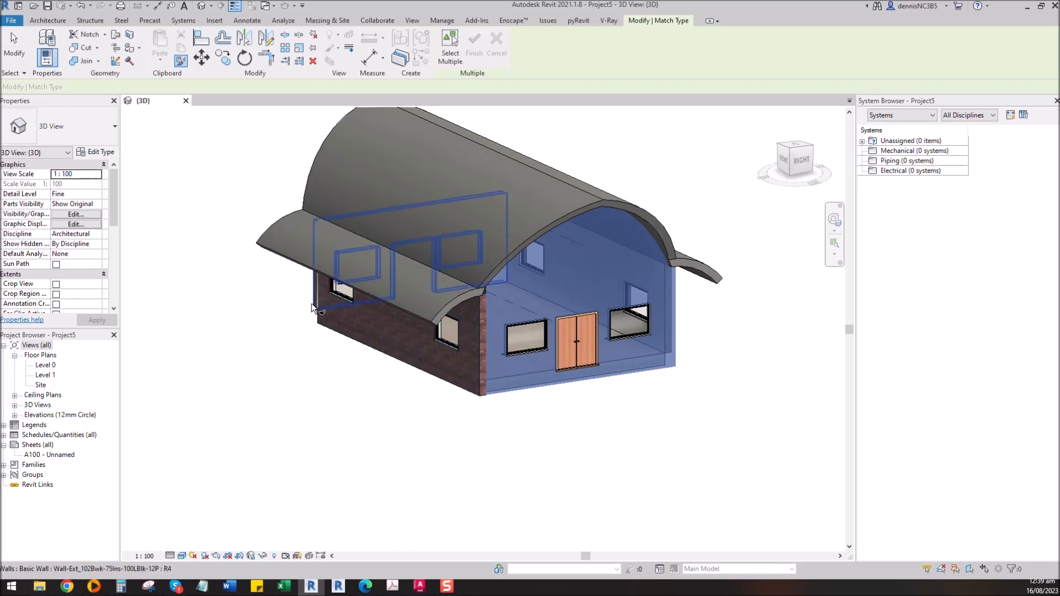
shift+middle_drag(528, 359, 507, 362)
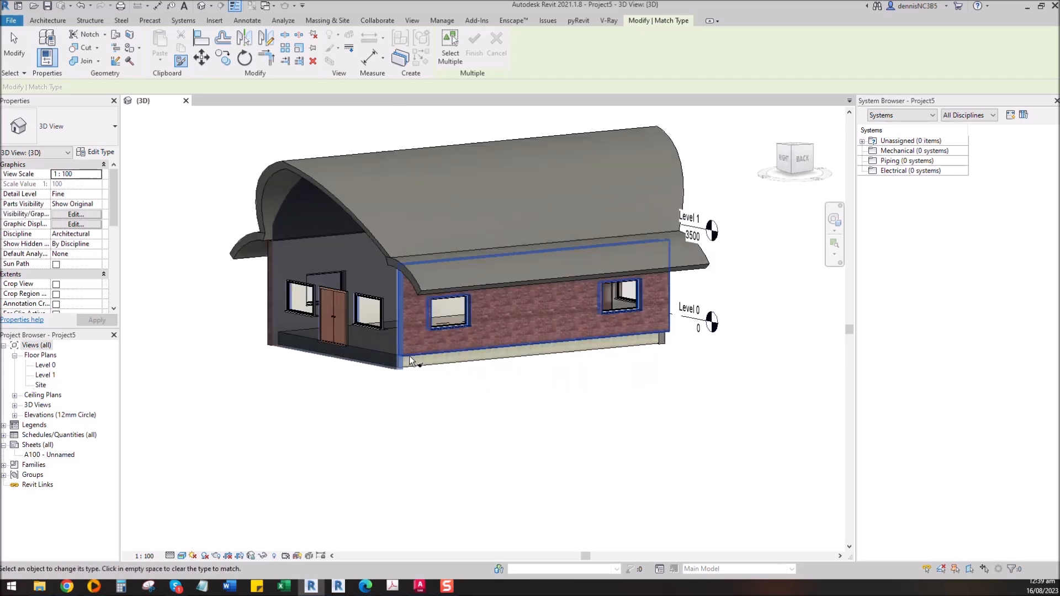
key(Escape)
key(Escape)
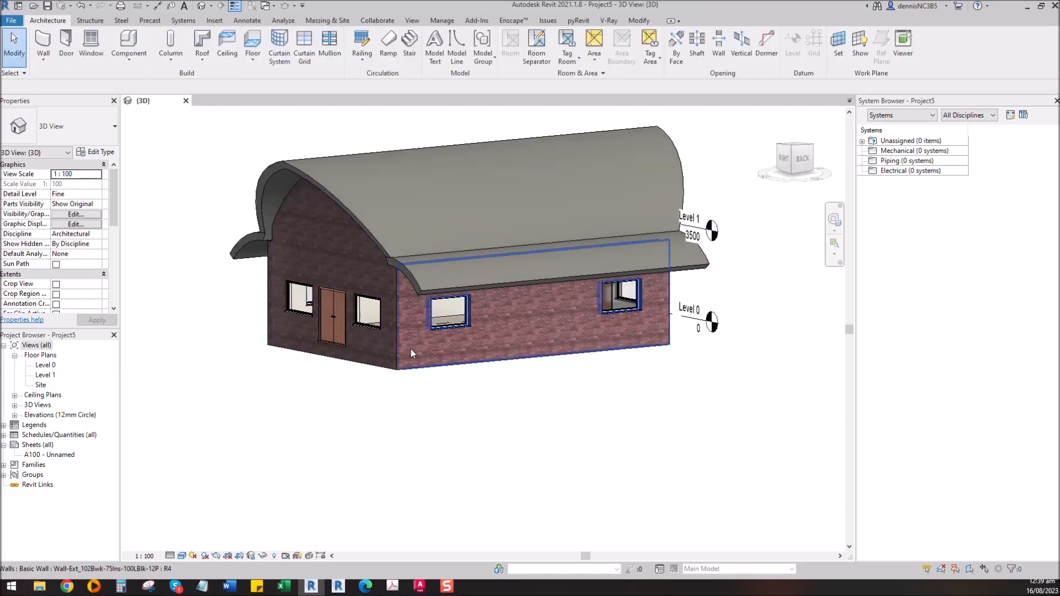
Step: Hide the whole Levels category in the 3D view
mouse_move(402, 372)
shift+middle_down()
mouse_move(466, 391)
mouse_move(606, 407)
mouse_move(469, 362)
mouse_move(590, 390)
mouse_move(366, 346)
mouse_move(435, 372)
mouse_move(383, 365)
shift+middle_up()
scroll(394, 374, up, 3)
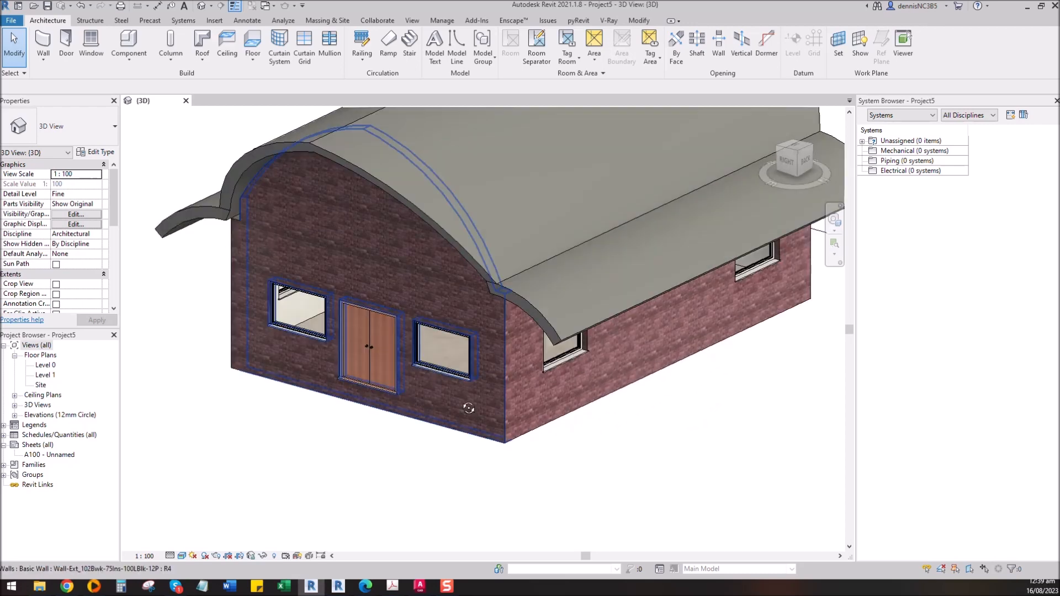
scroll(460, 399, down, 3)
shift+middle_drag(387, 381, 746, 262)
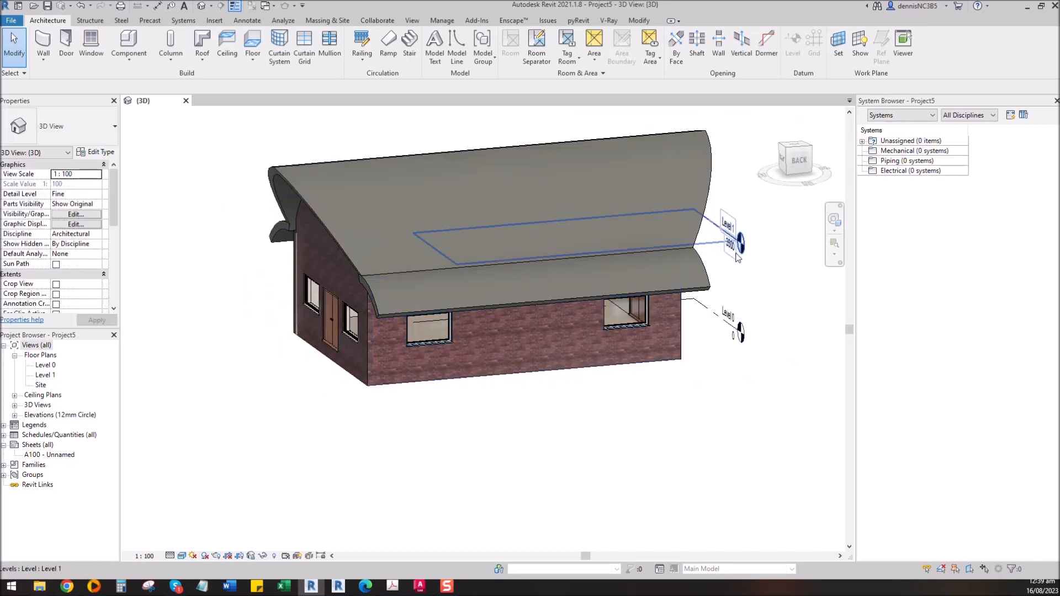
right_click(723, 234)
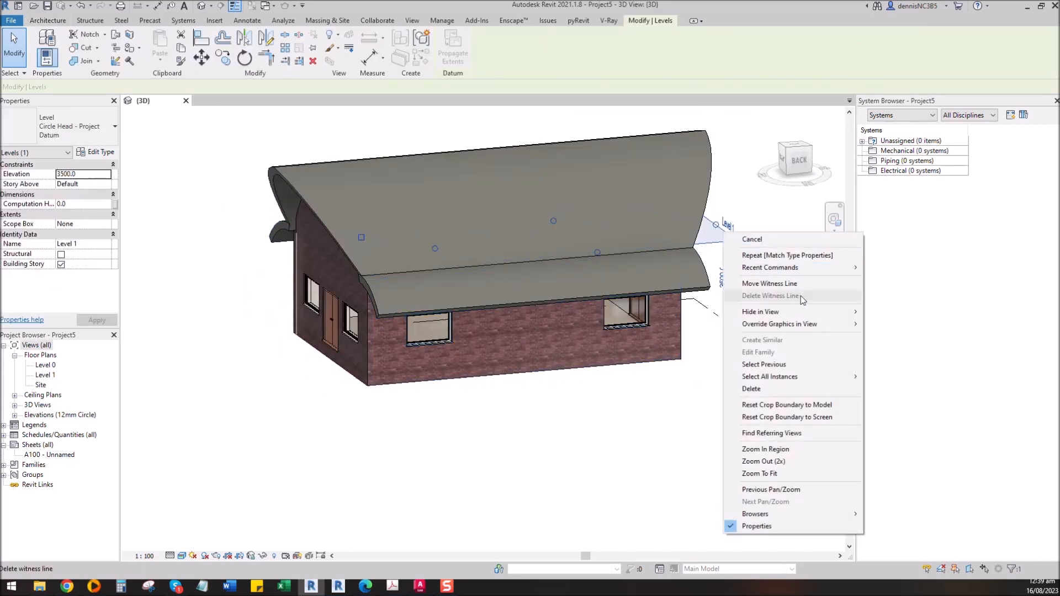
mouse_move(804, 312)
click(885, 324)
Step: Attach the top of the gable wall on the building's left side to the curved roof
shift+middle_drag(747, 308, 559, 326)
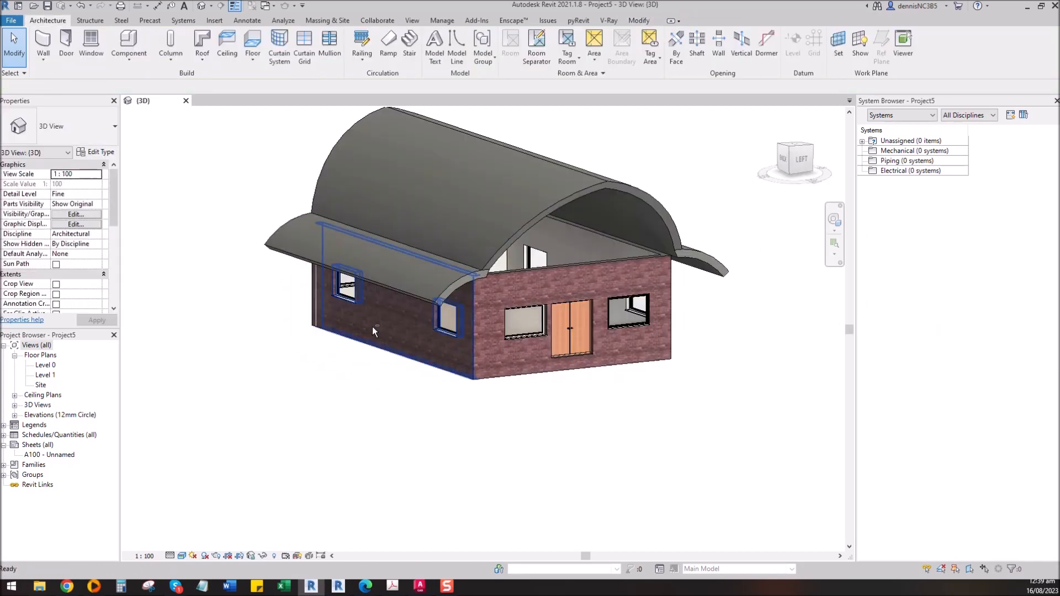
click(571, 272)
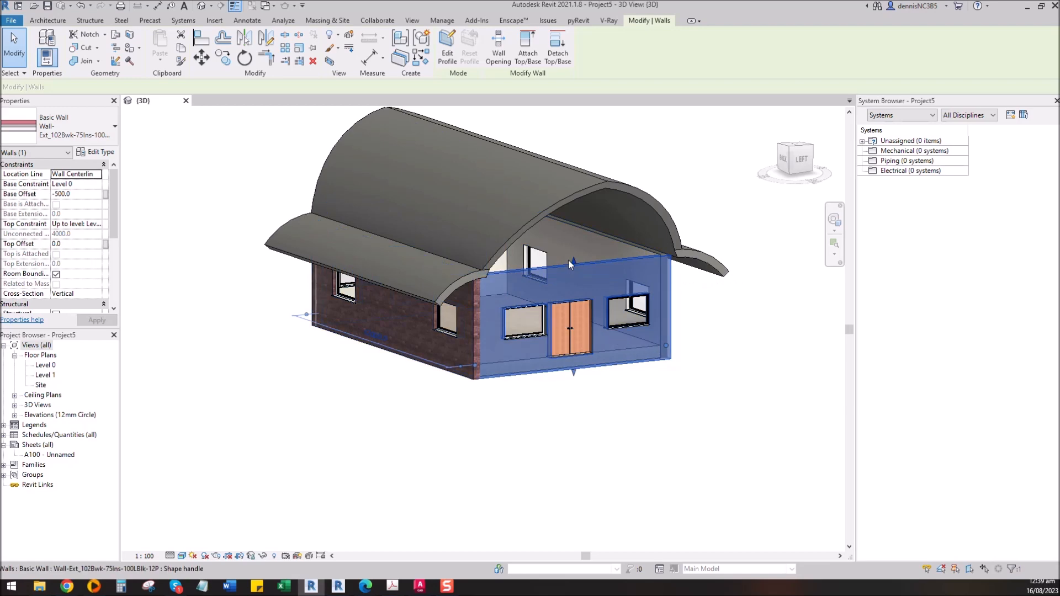
click(525, 57)
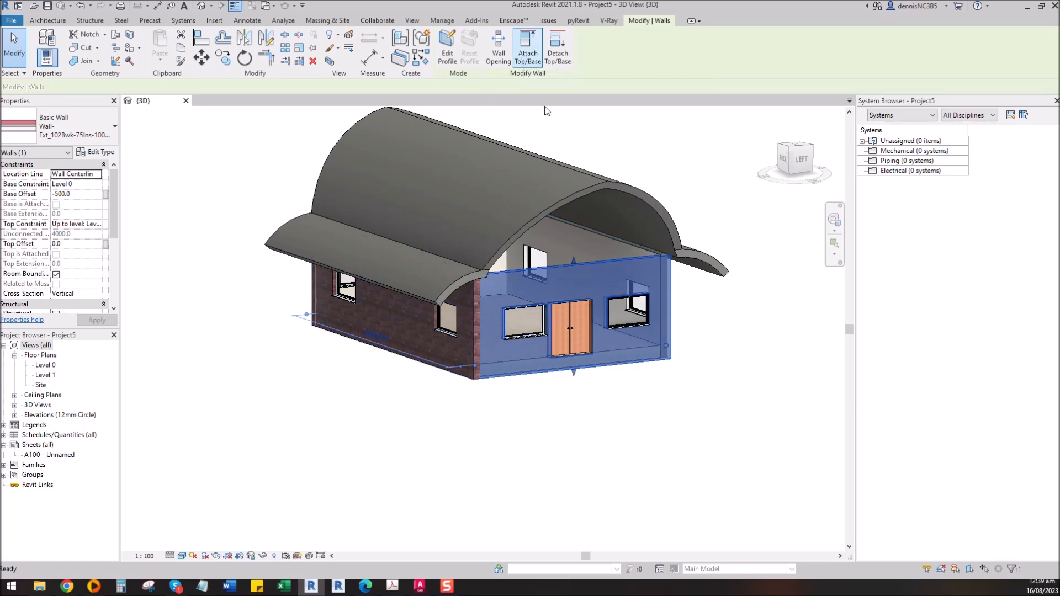
click(572, 190)
click(690, 399)
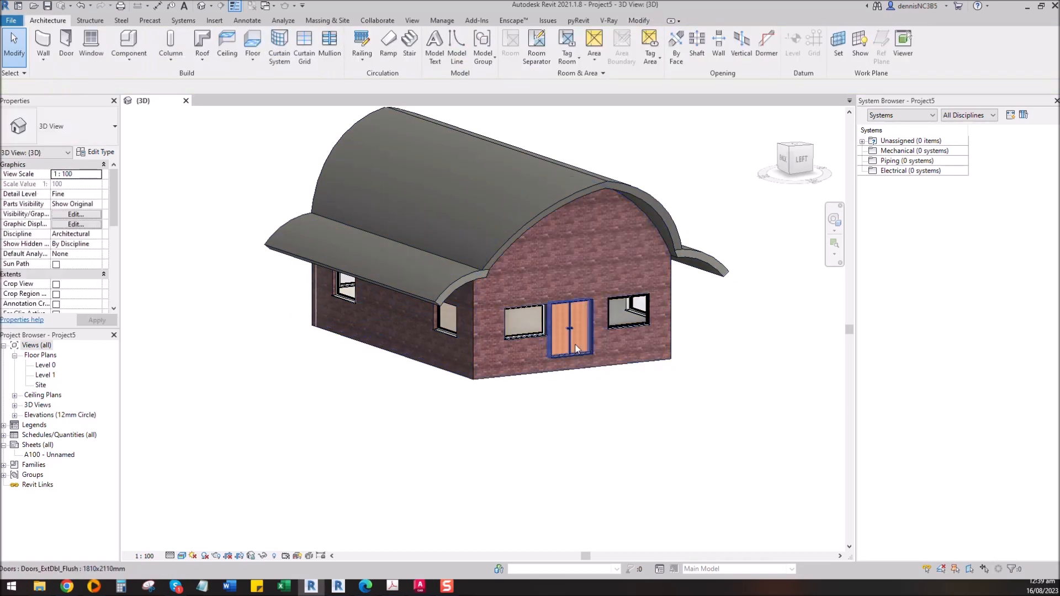
Step: Examine the finished building from several angles, including from the top, and return to the home view
shift+middle_drag(548, 326, 377, 211)
shift+middle_drag(423, 258, 592, 312)
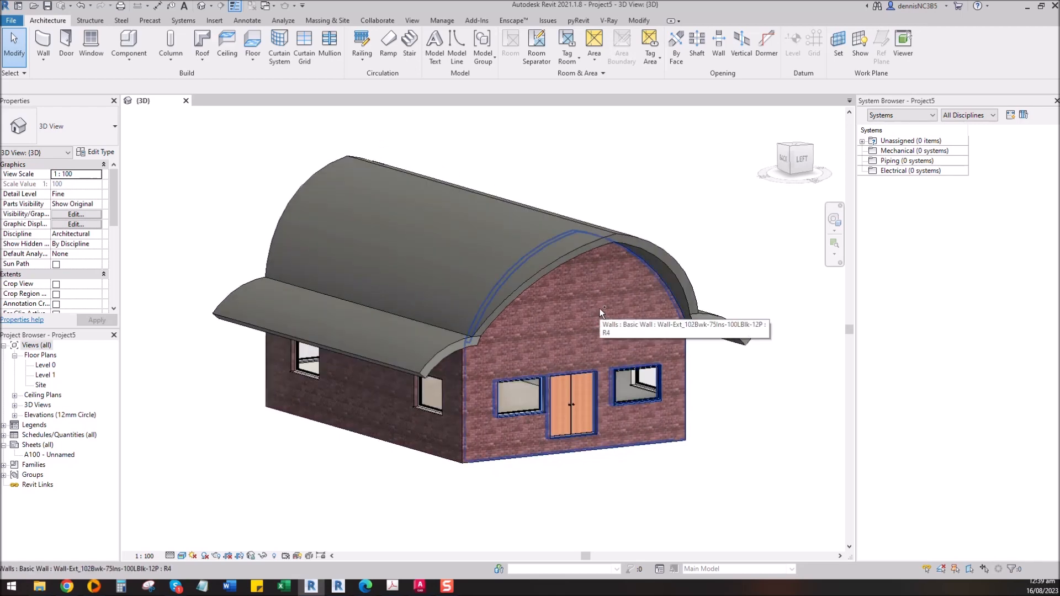
key(ctrl+s)
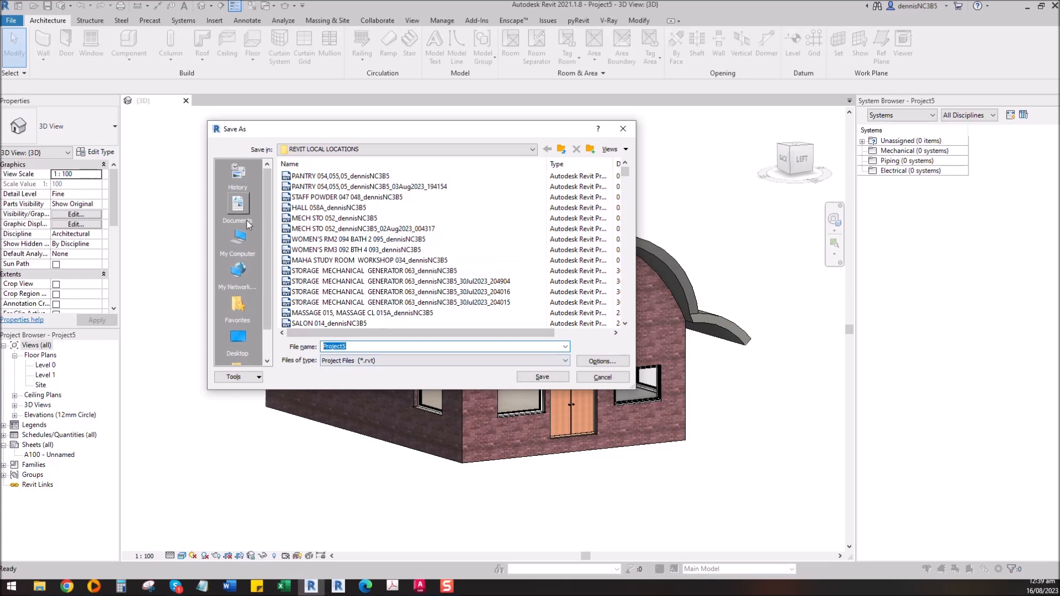
key(Escape)
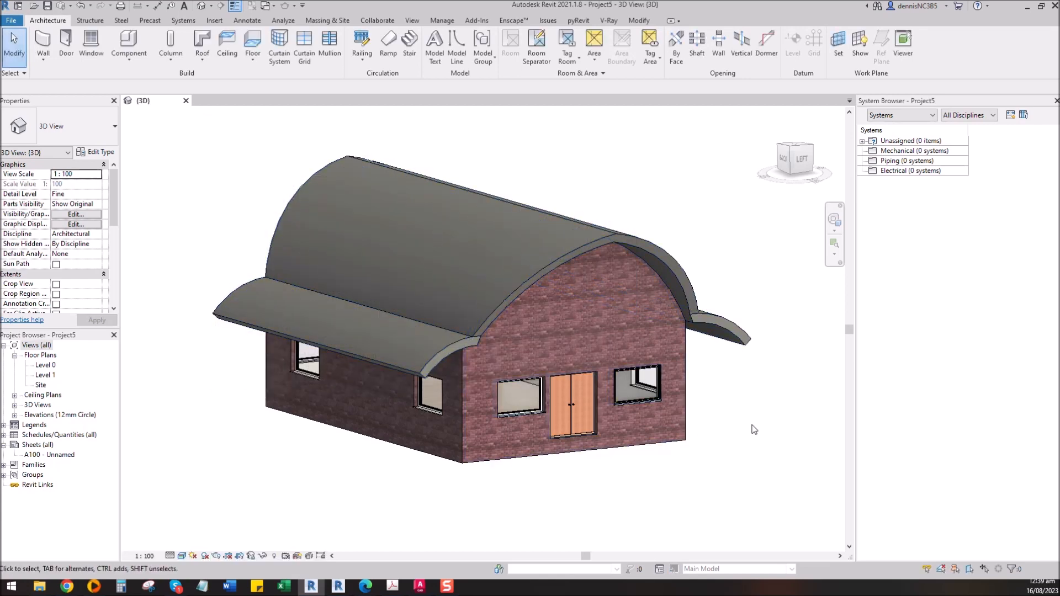
shift+middle_drag(604, 404, 516, 424)
click(770, 116)
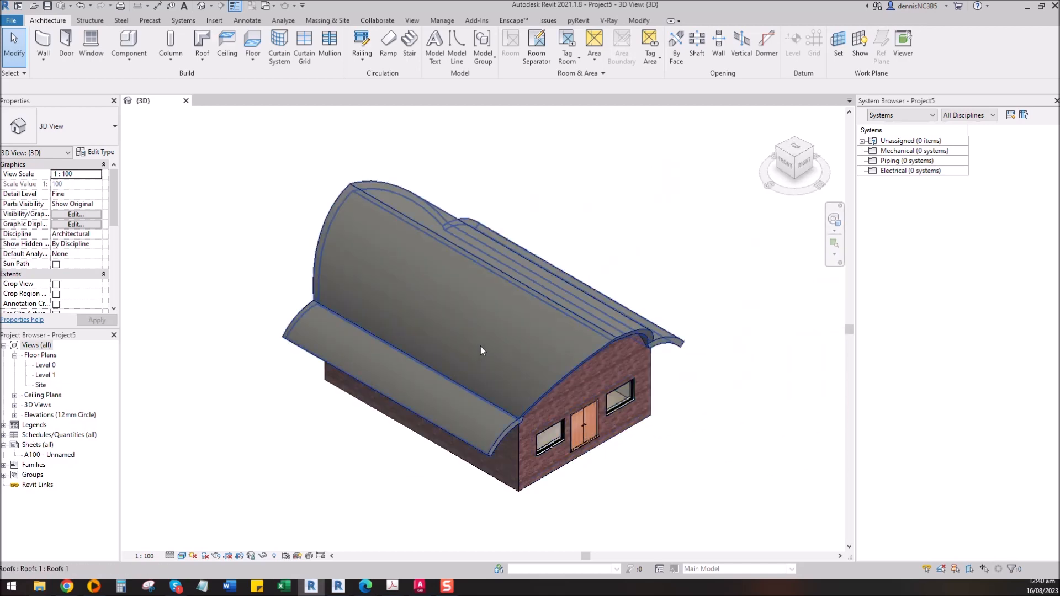
click(795, 151)
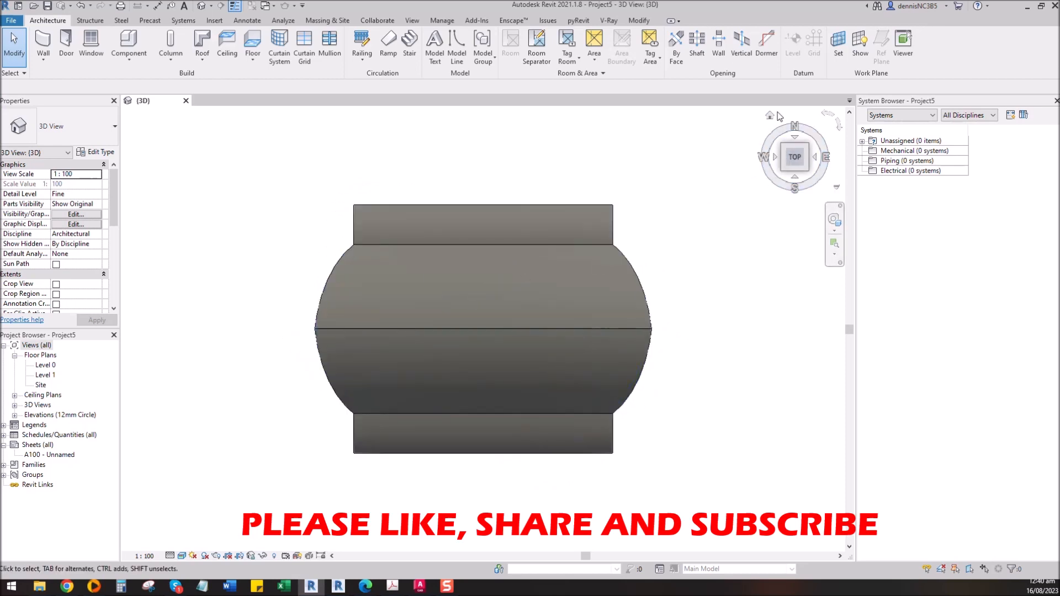
click(770, 121)
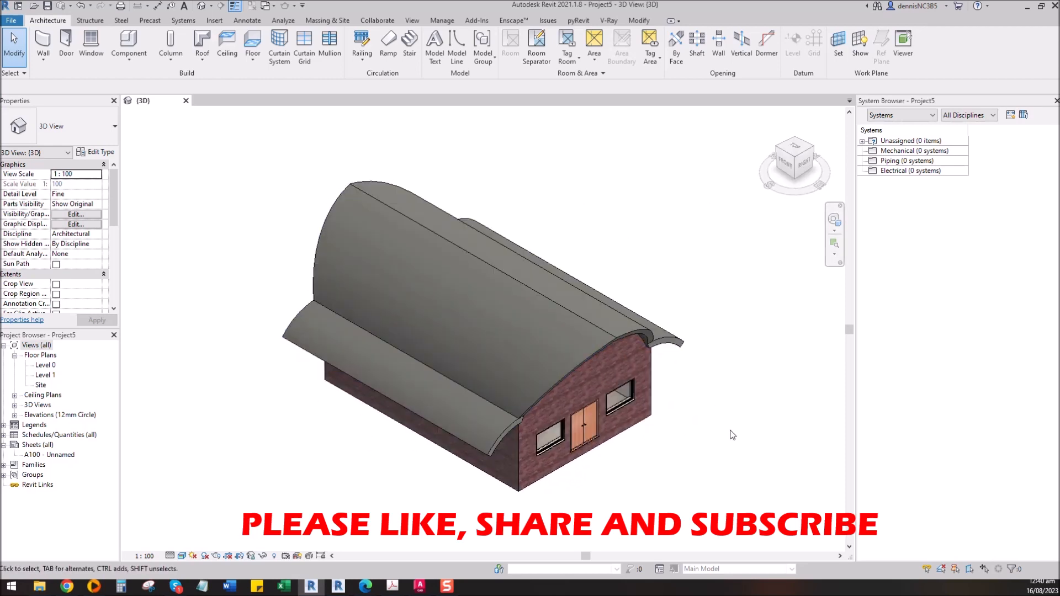